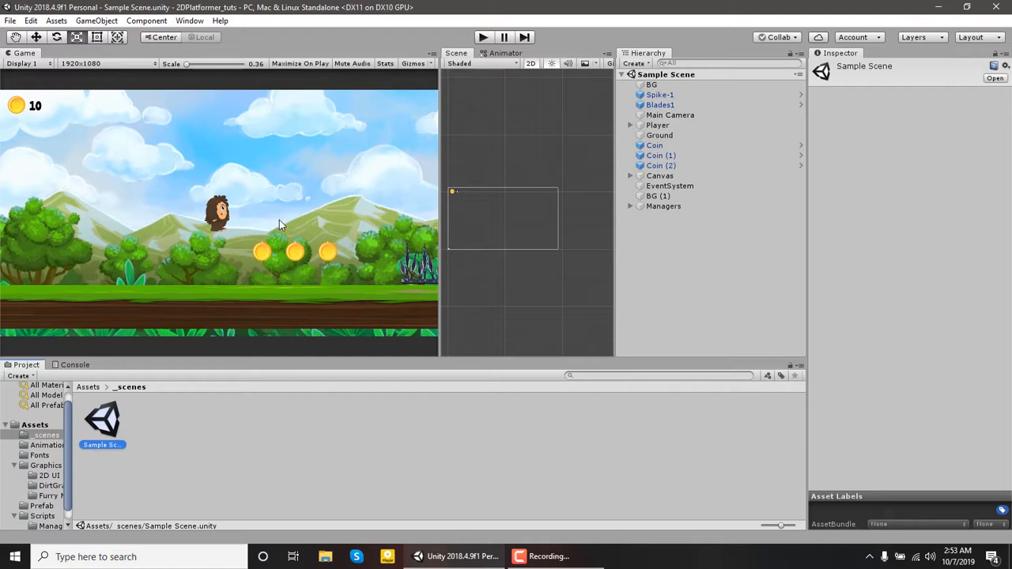
Play-test the sample scene, running and jumping the character through the coins into the hazards until Game Over, and stop playback
key("ctrl+p")
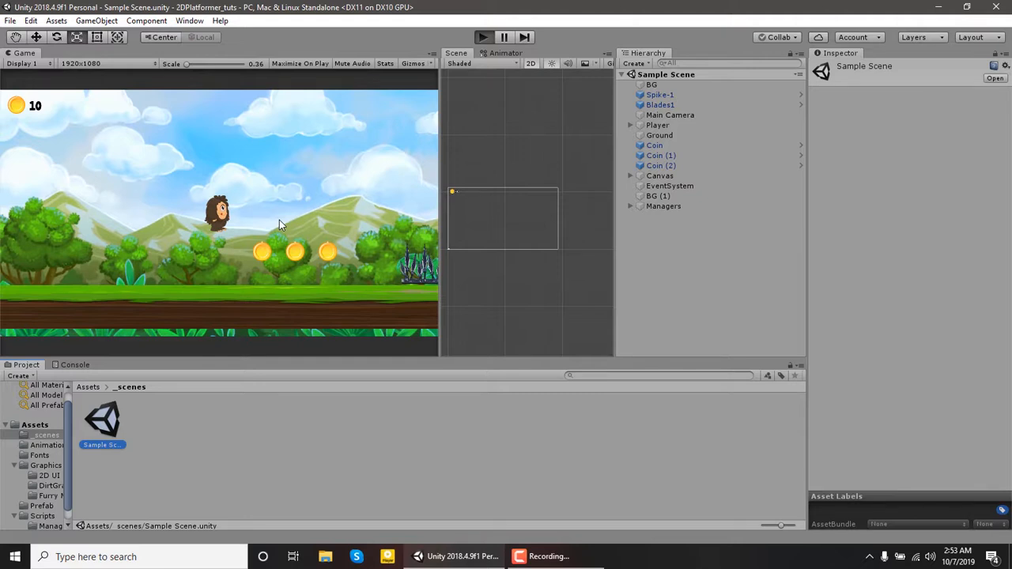
key("ctrl+p")
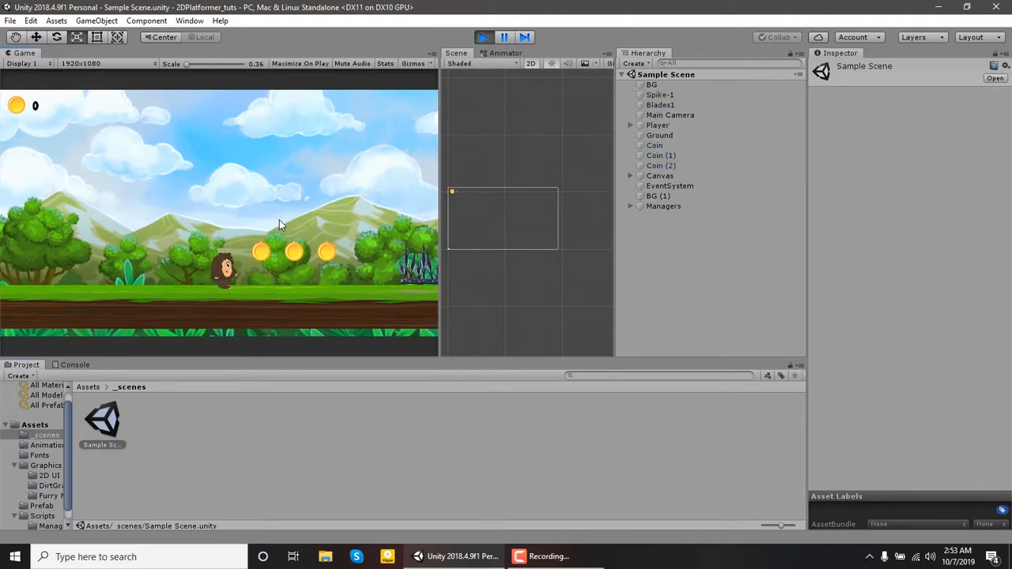
key("Left")
key("Right")
key("space")
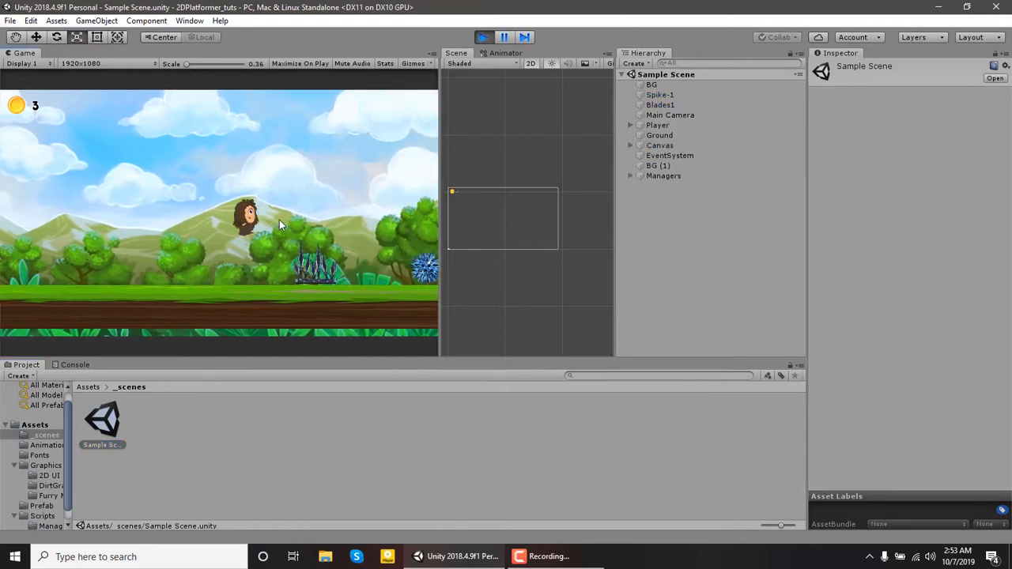
key("Left")
key("Right")
key("space")
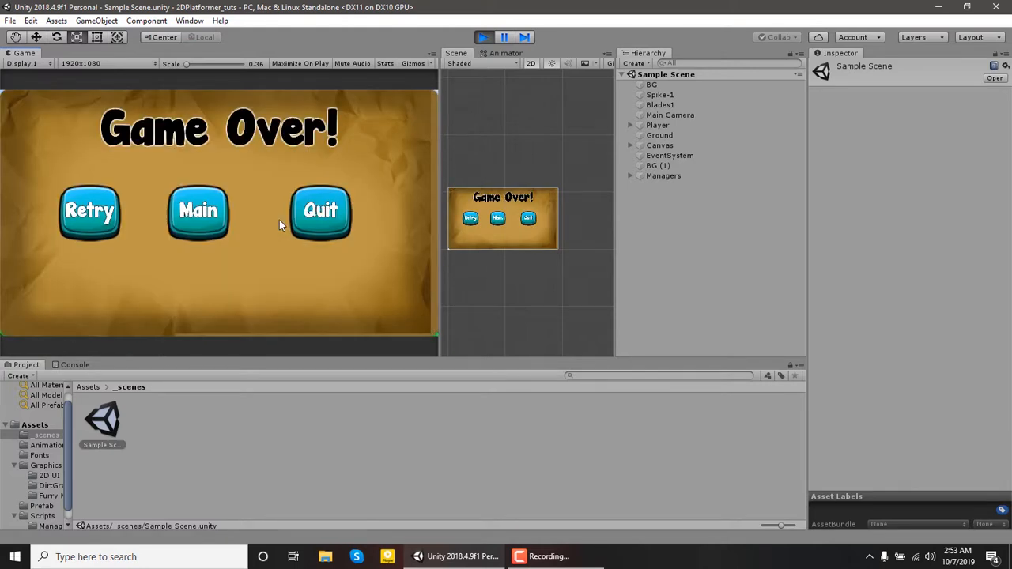
left_click(484, 38)
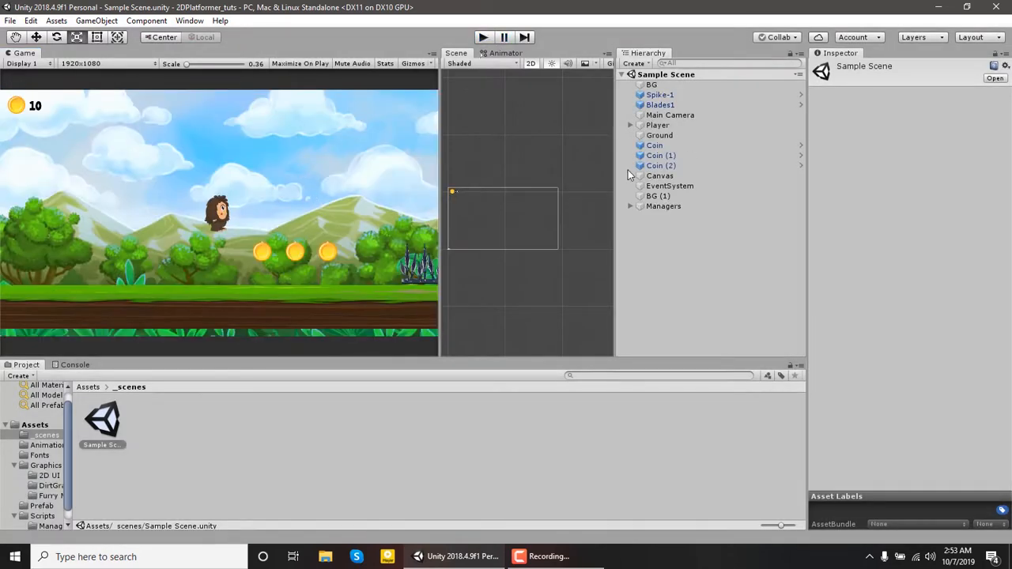
Copy the Canvas and EventSystem objects from Sample Scene
left_click(677, 175)
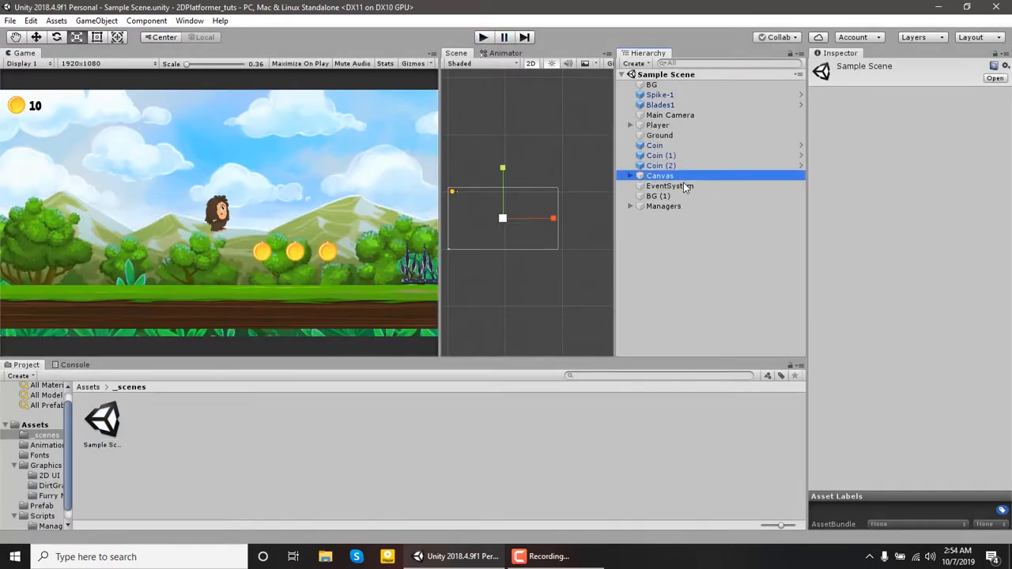
left_click(684, 186, "ctrl")
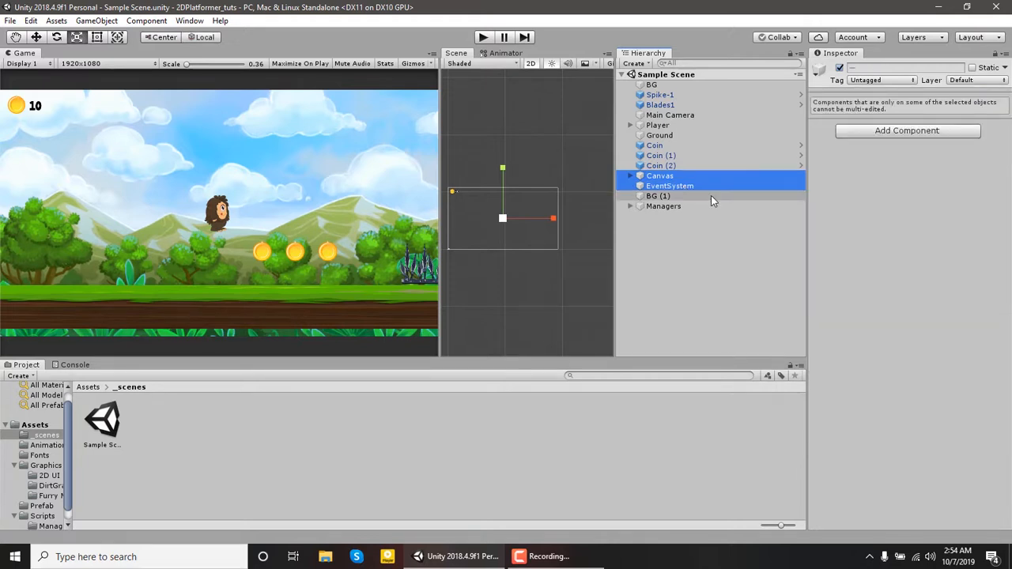
right_click(684, 188)
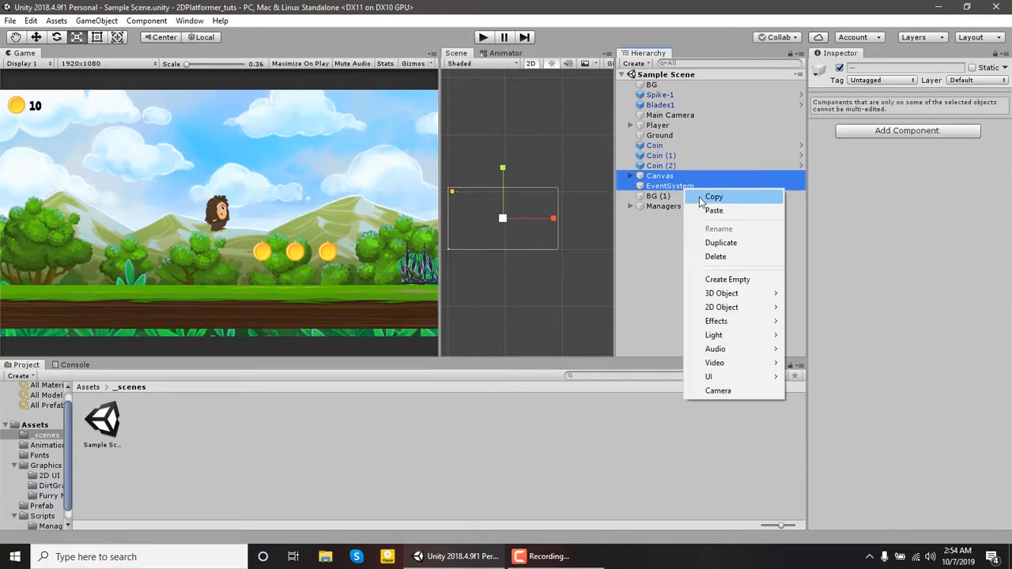
left_click(702, 198)
Create a new scene and save it as MainMenu in the _scenes folder
left_click(522, 471)
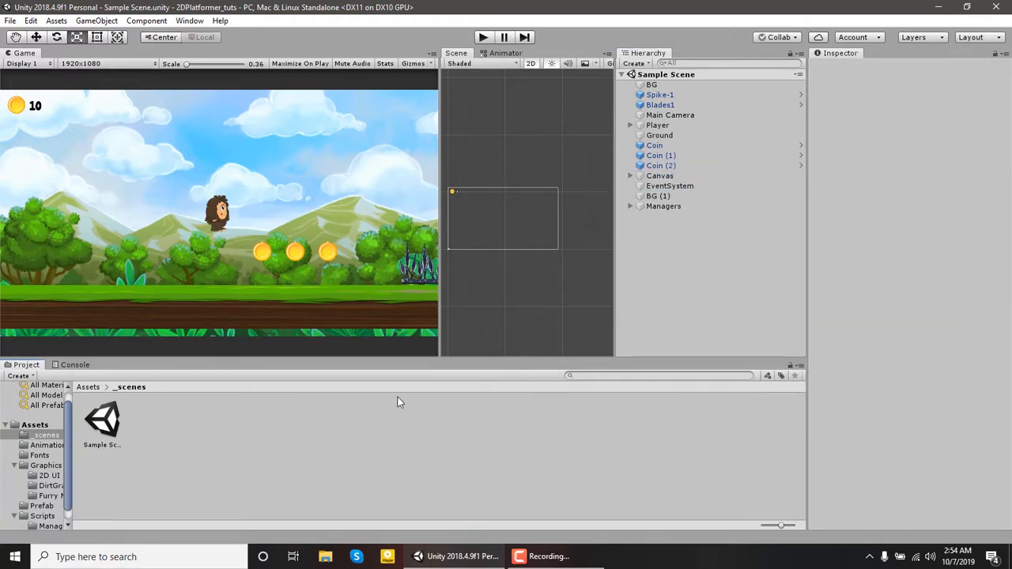
key("ctrl+n")
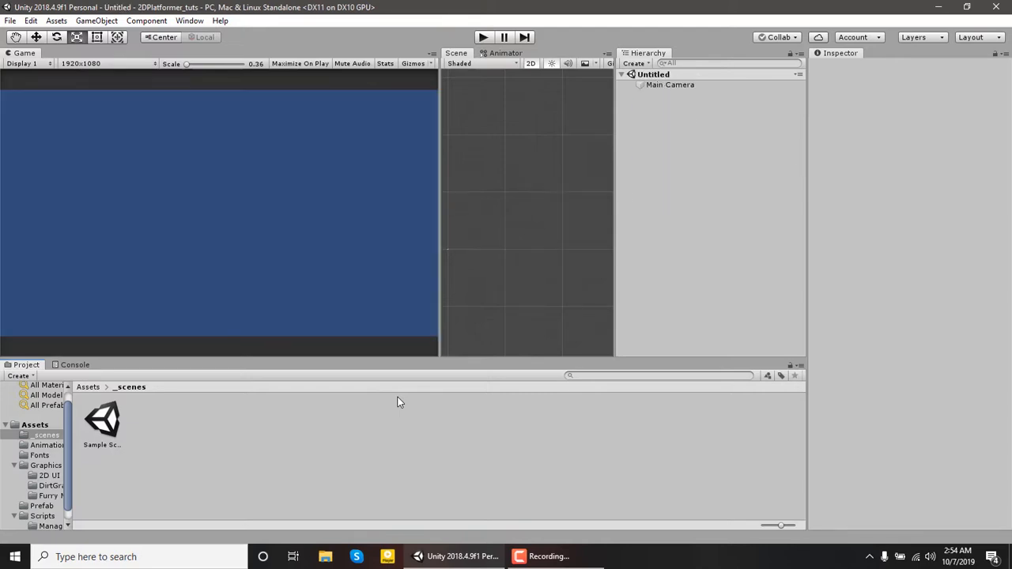
key("ctrl+s")
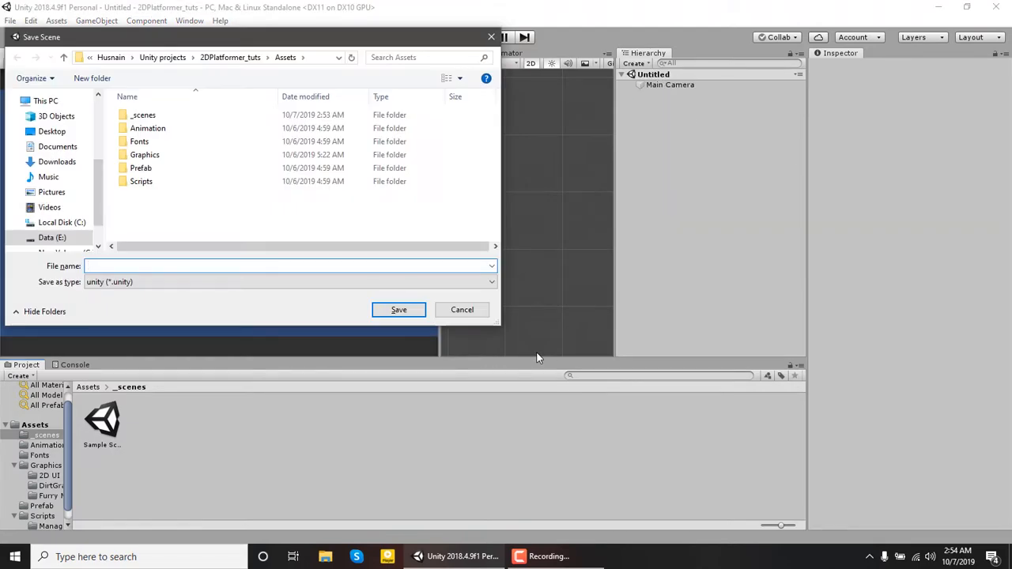
double_click(190, 117)
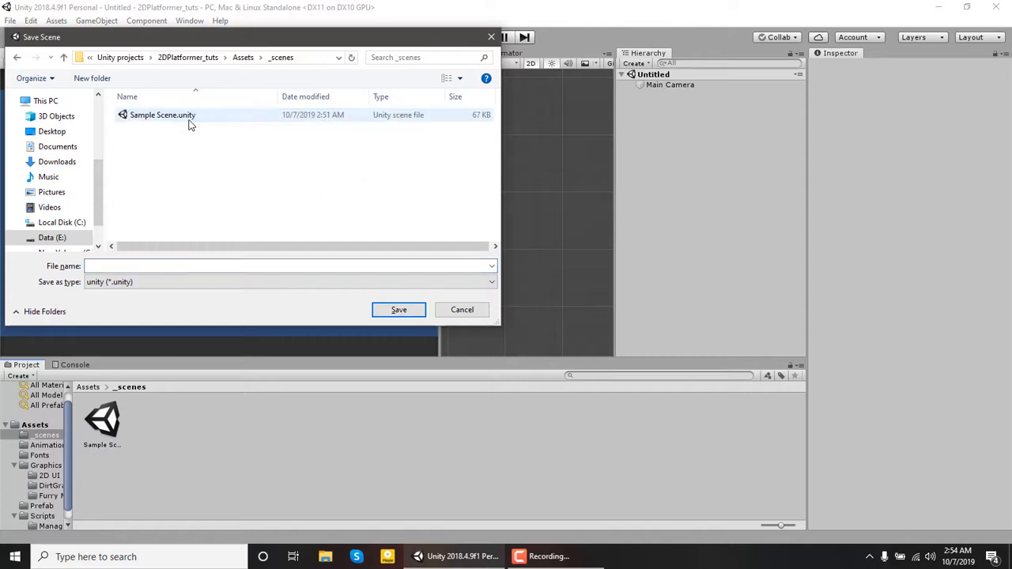
left_click(192, 270)
type("MainMen")
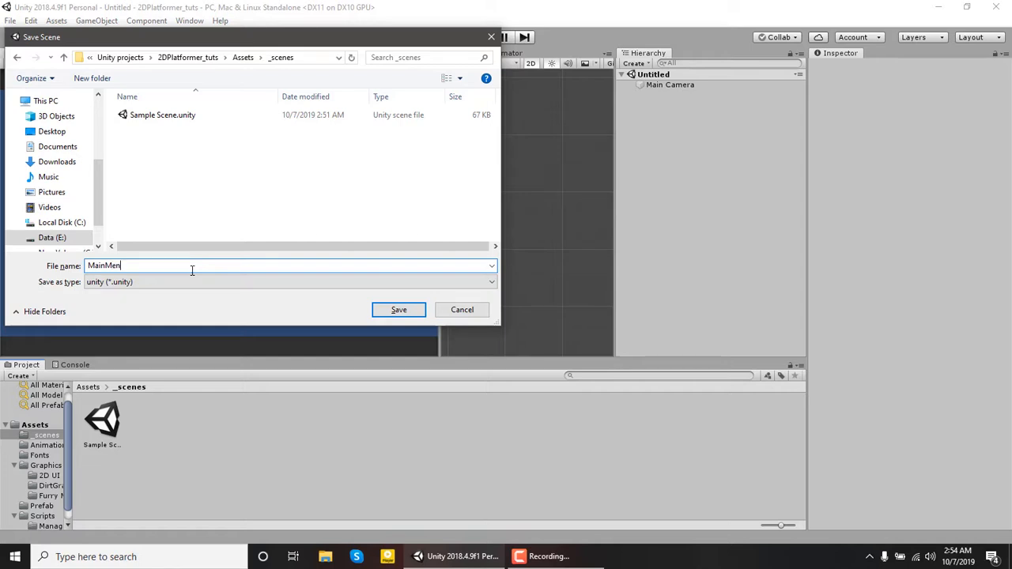
type("u")
key("Return")
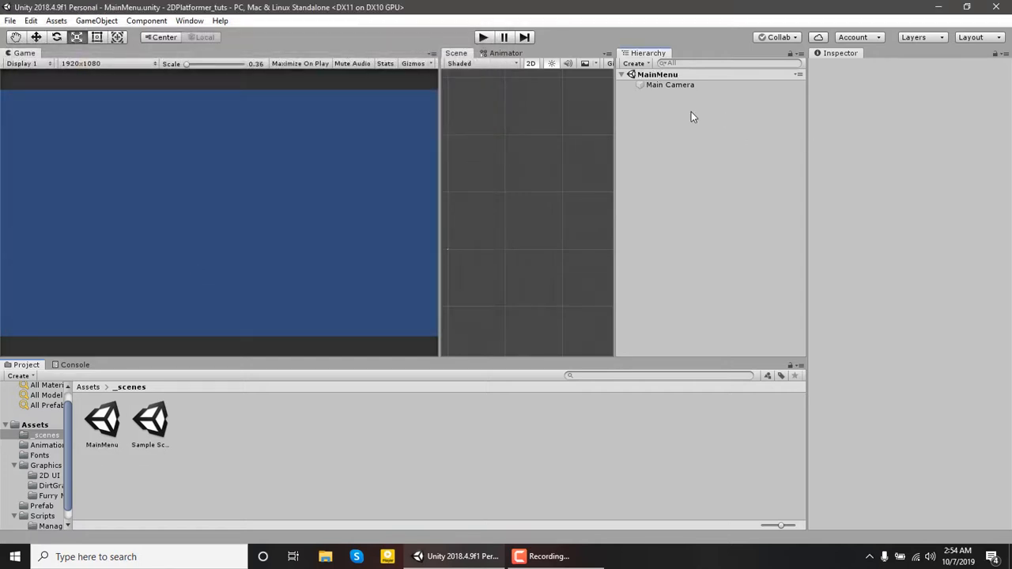
Paste the copied Canvas and EventSystem into the MainMenu scene and delete the coin Image from the Canvas
right_click(691, 112)
left_click(721, 135)
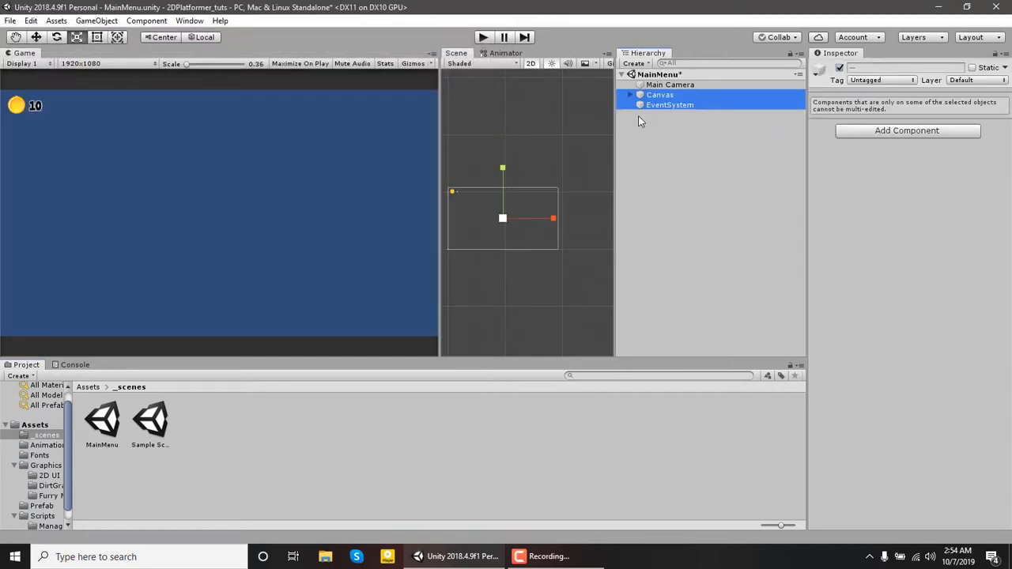
left_click(631, 95)
left_click(657, 107)
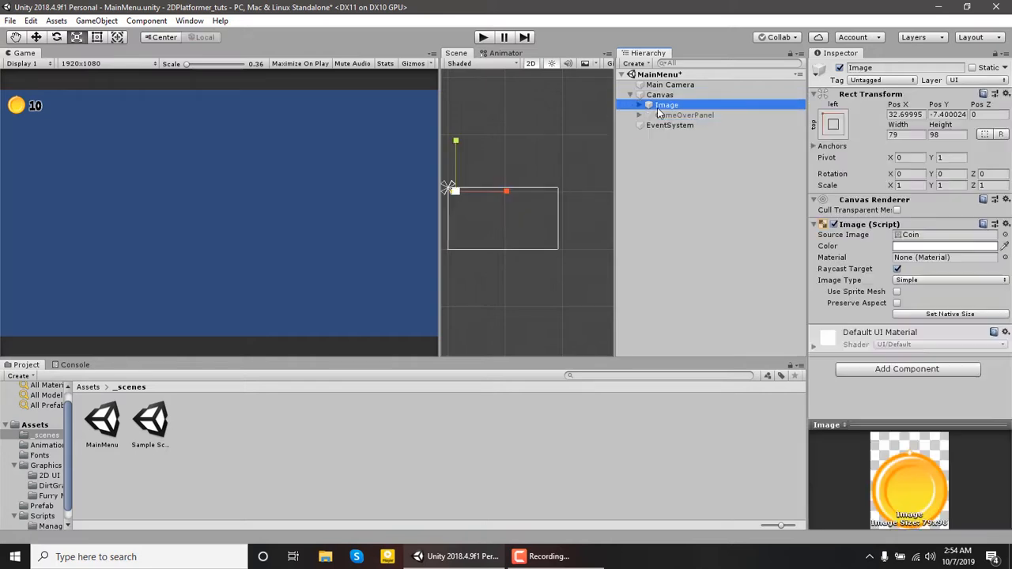
key("Delete")
Activate the GameOverPanel object under the Canvas and rename it BG
left_click(669, 107)
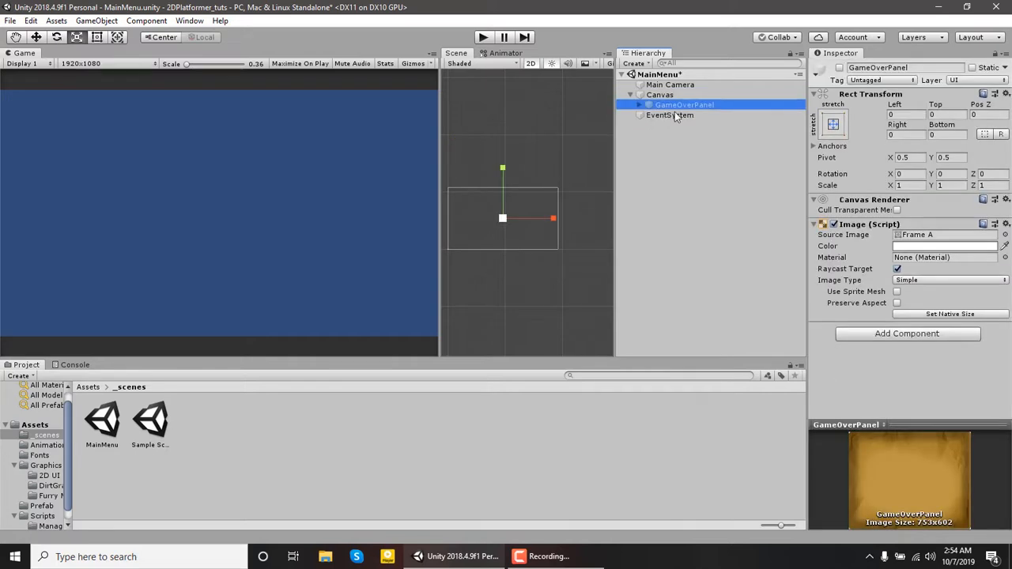
left_click(839, 68)
left_click(890, 70)
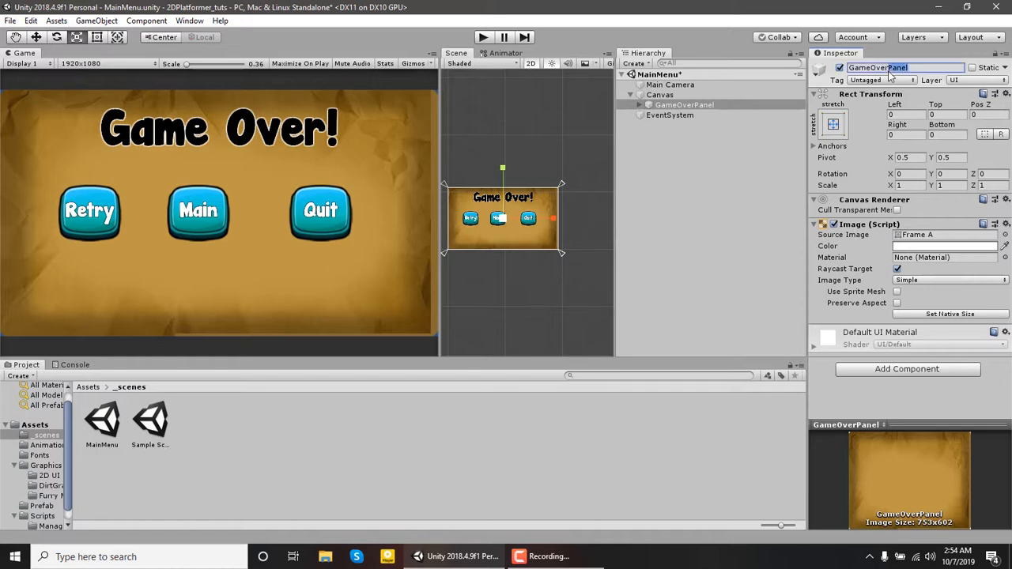
double_click(890, 70)
type("BG")
key("Return")
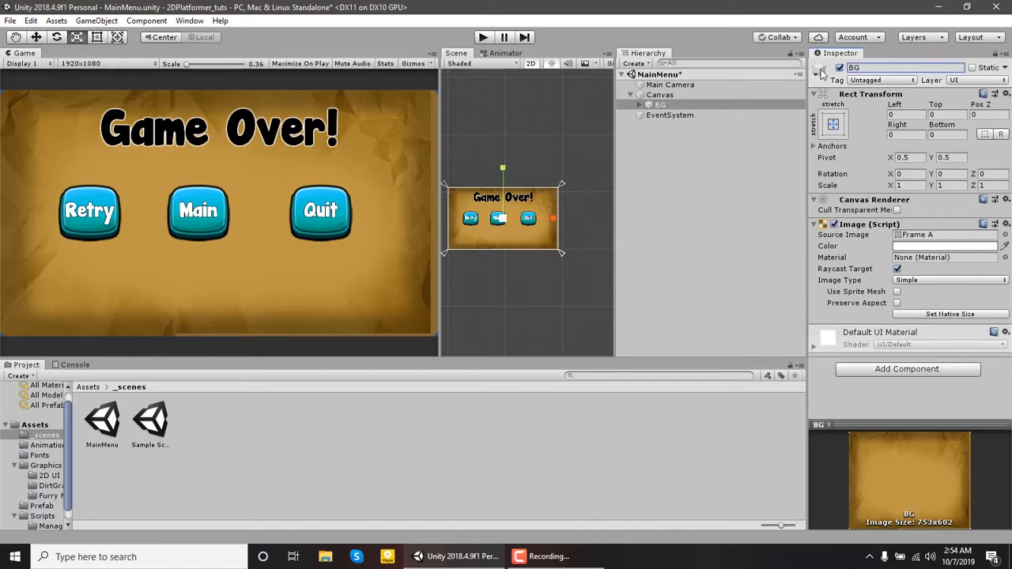
Change the text of the Title Text object under BG to "2D Monster Adventure"
left_click(637, 105)
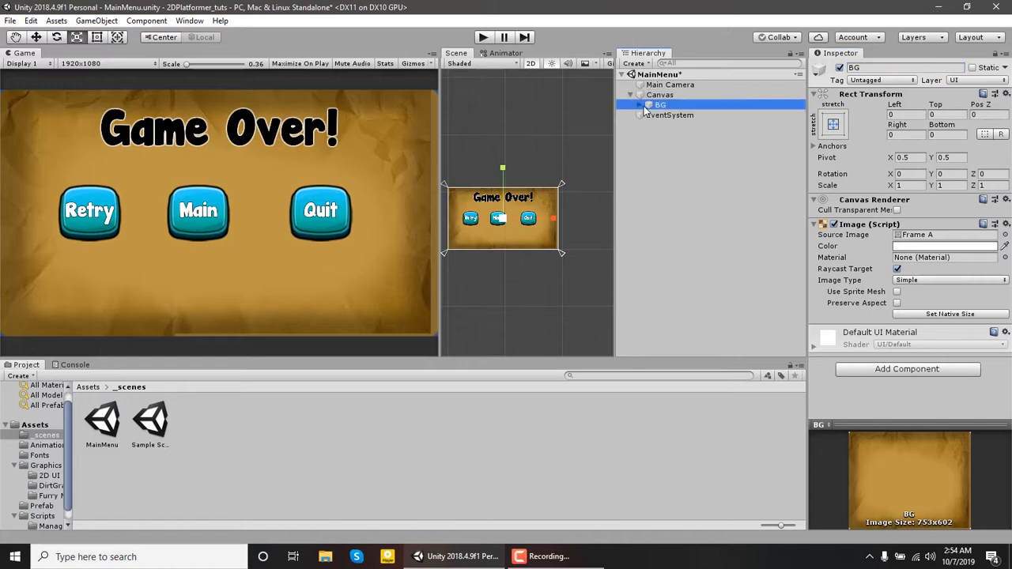
left_click(642, 105)
left_click(678, 116)
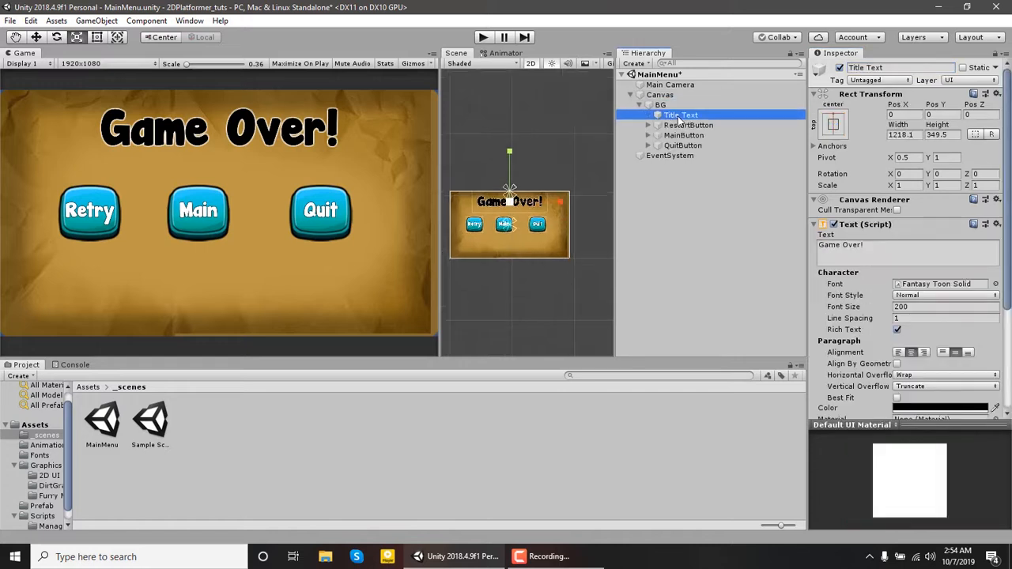
left_click(860, 247)
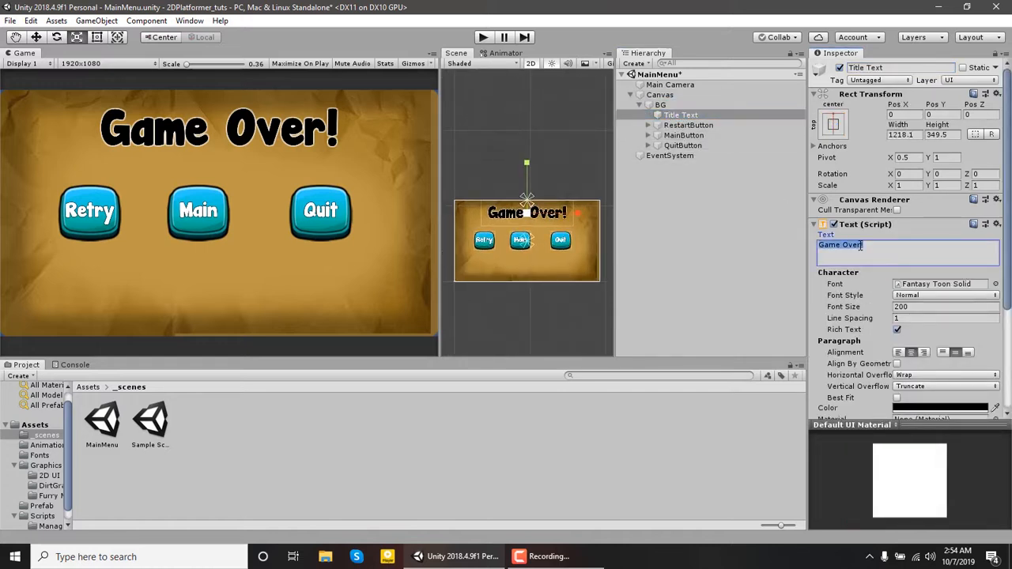
type("2D")
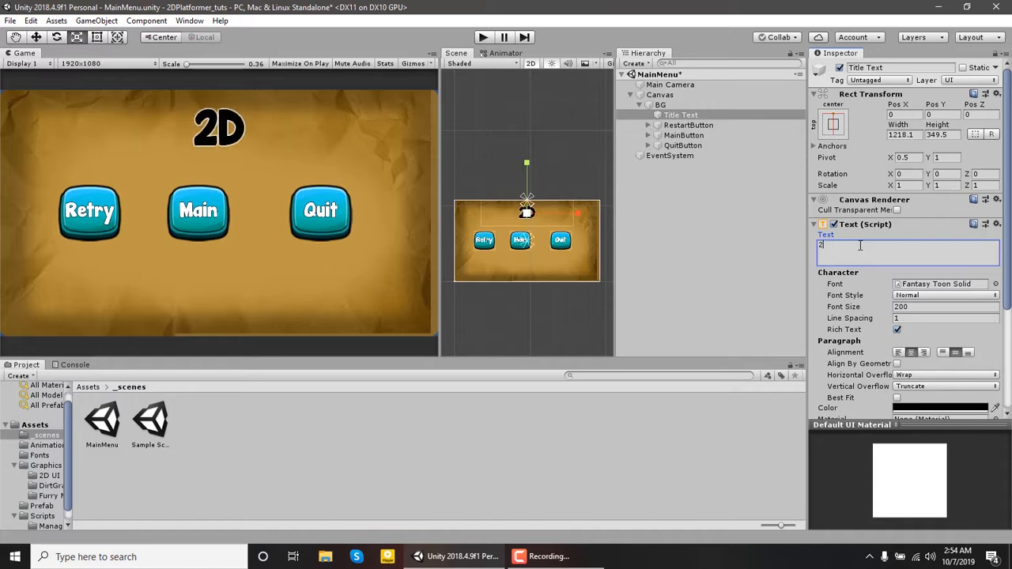
type(" Monst")
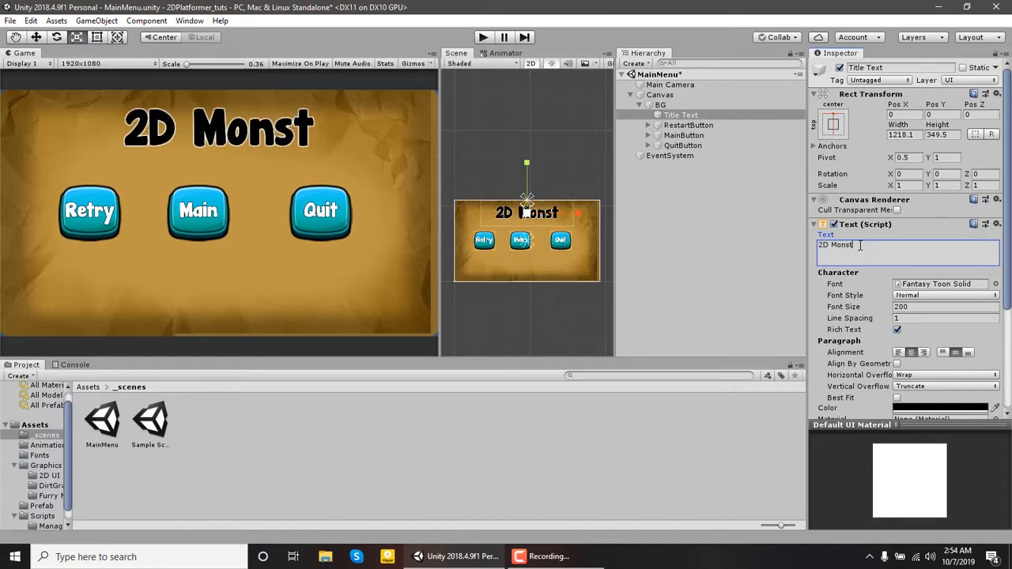
type("ser")
key("BackSpace")
key("BackSpace")
key("BackSpace")
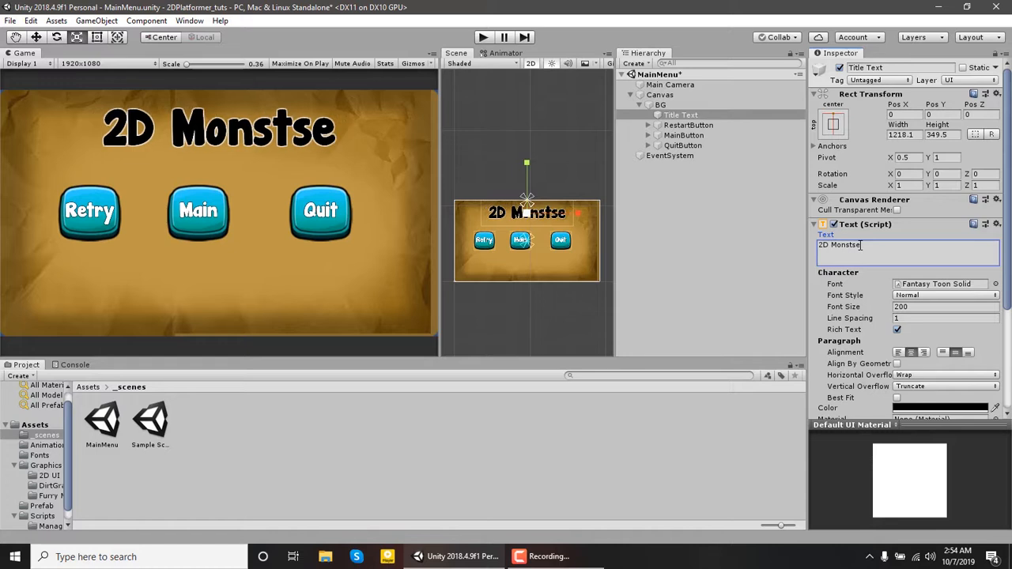
type("er Adven")
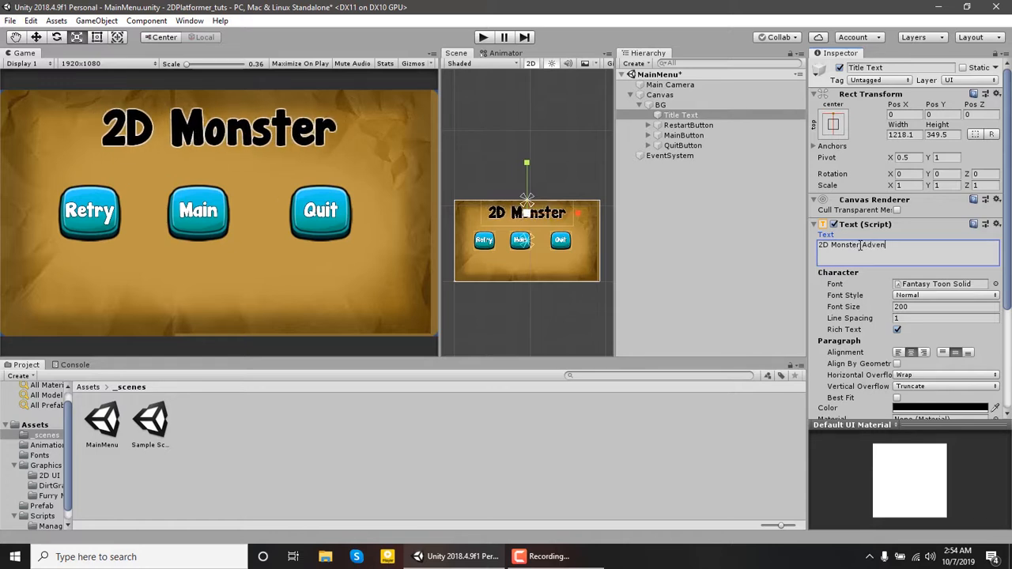
type("ture")
Enable Best Fit for the title text and scale the title up slightly in the scene
scroll(878, 254, "down", 5)
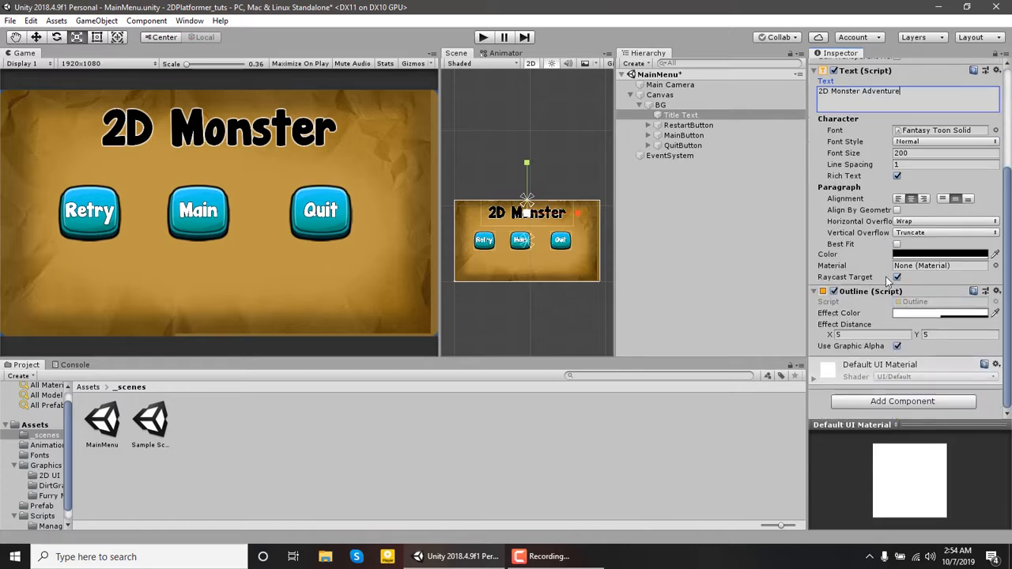
left_click(897, 244)
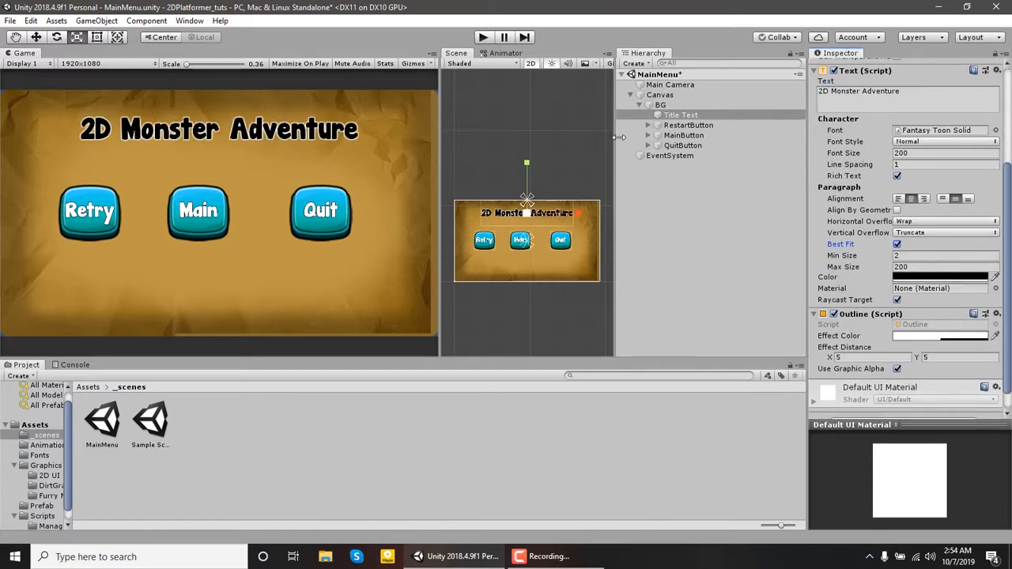
left_click(676, 115)
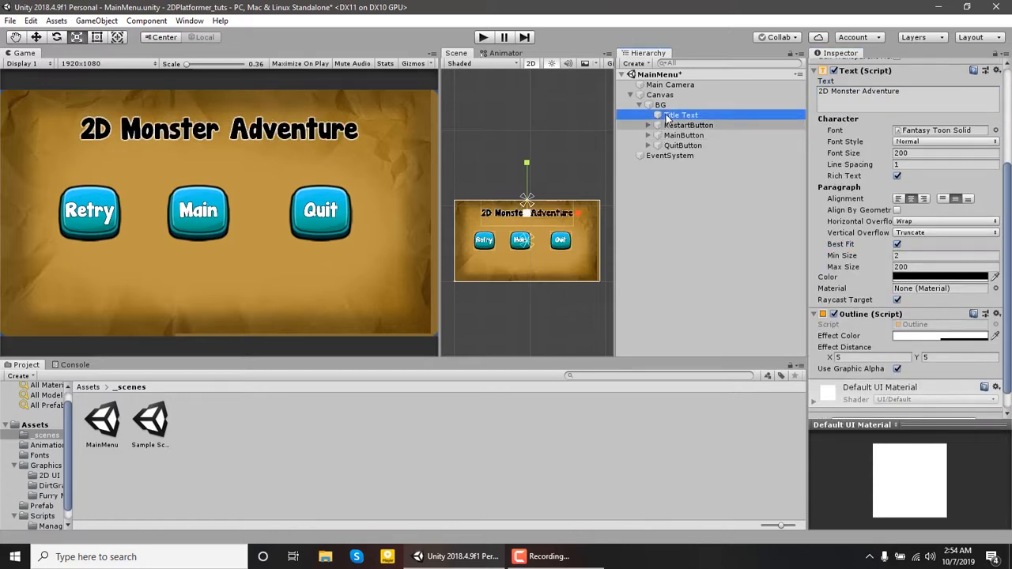
left_click(681, 137)
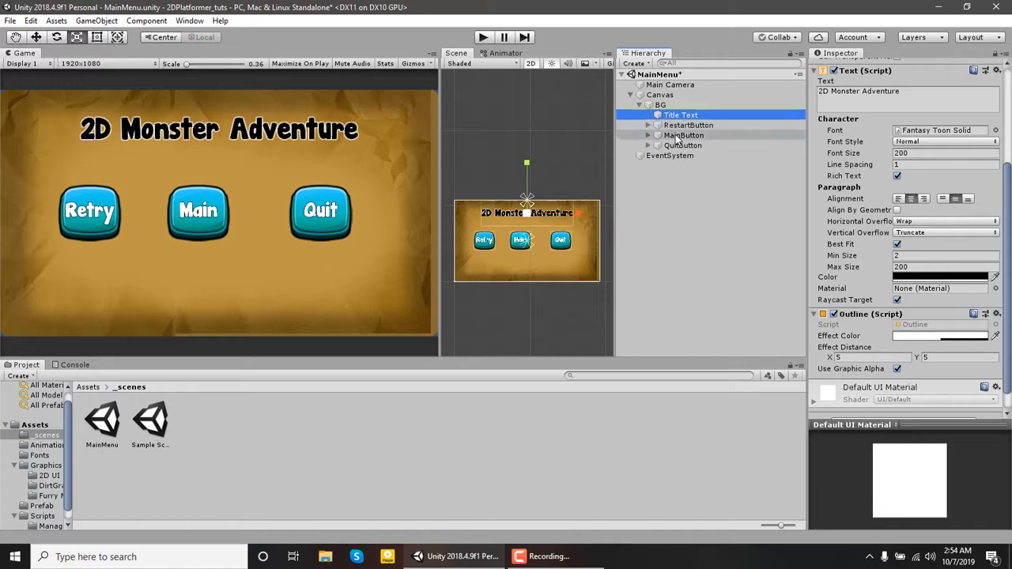
left_click(678, 117)
left_click_drag(528, 213, 534, 209)
Set the title text colour to dark red, hexadecimal 6F0003
left_click(930, 277)
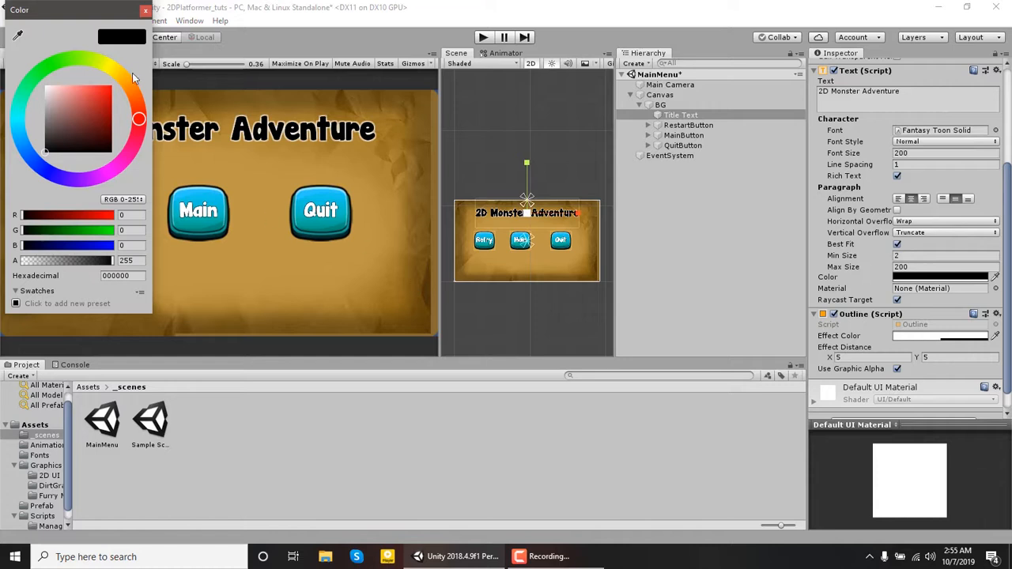
left_click(70, 62)
left_click_drag(90, 87, 142, 68)
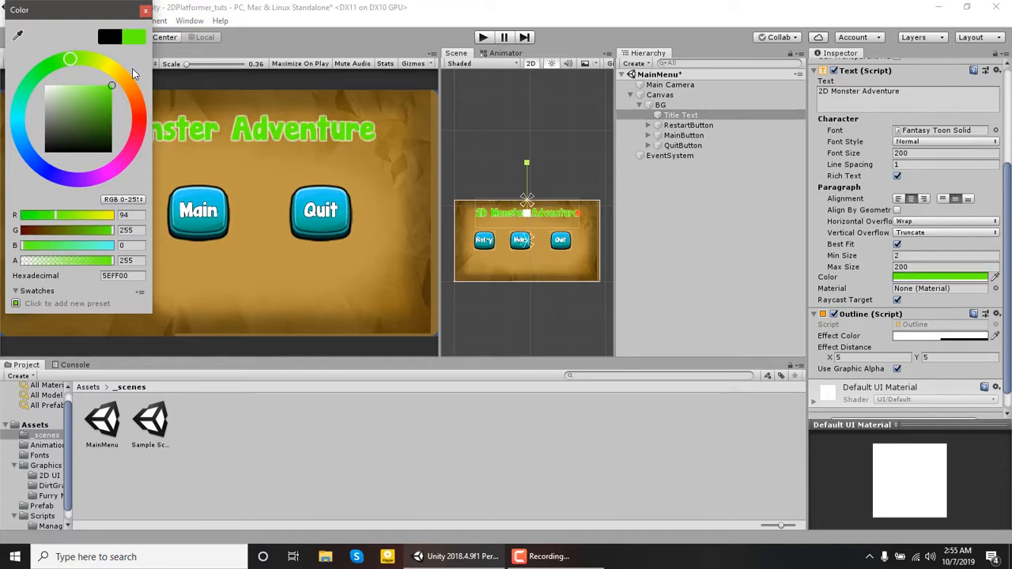
left_click_drag(82, 10, 474, 114)
mouse_move(497, 153)
left_mouse_down()
mouse_move(523, 188)
mouse_move(515, 269)
mouse_move(515, 199)
mouse_move(537, 233)
mouse_move(556, 234)
left_mouse_up()
left_click(529, 227)
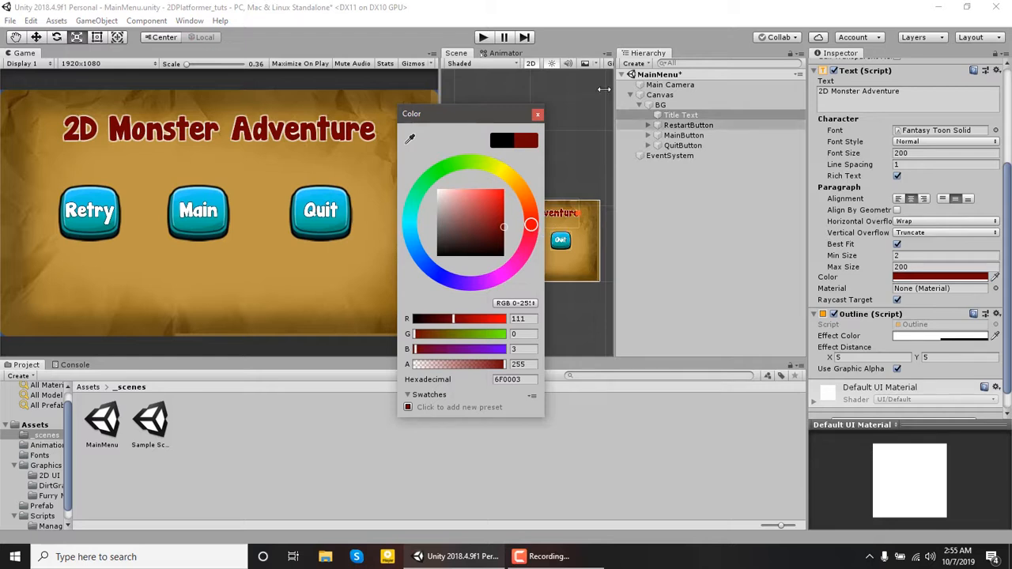
left_click(537, 115)
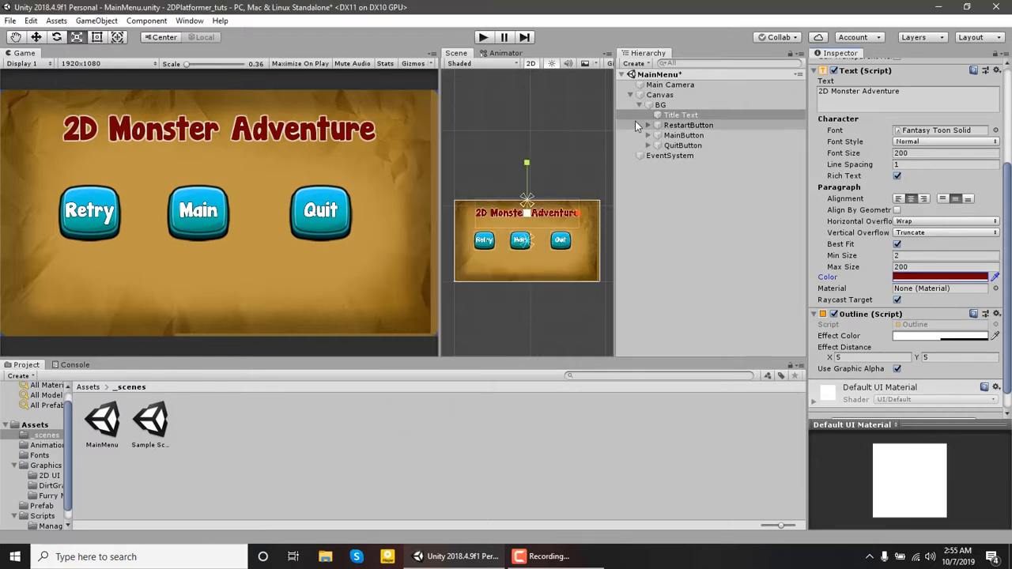
Change the label text of the RestartButton under BG to "Start"
double_click(673, 127)
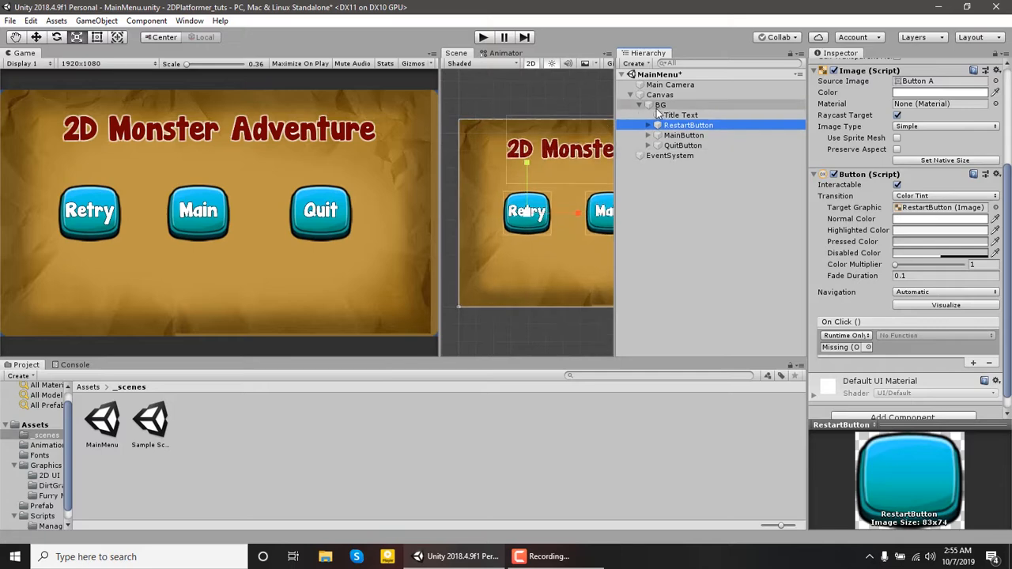
left_click(681, 136)
left_click(688, 125)
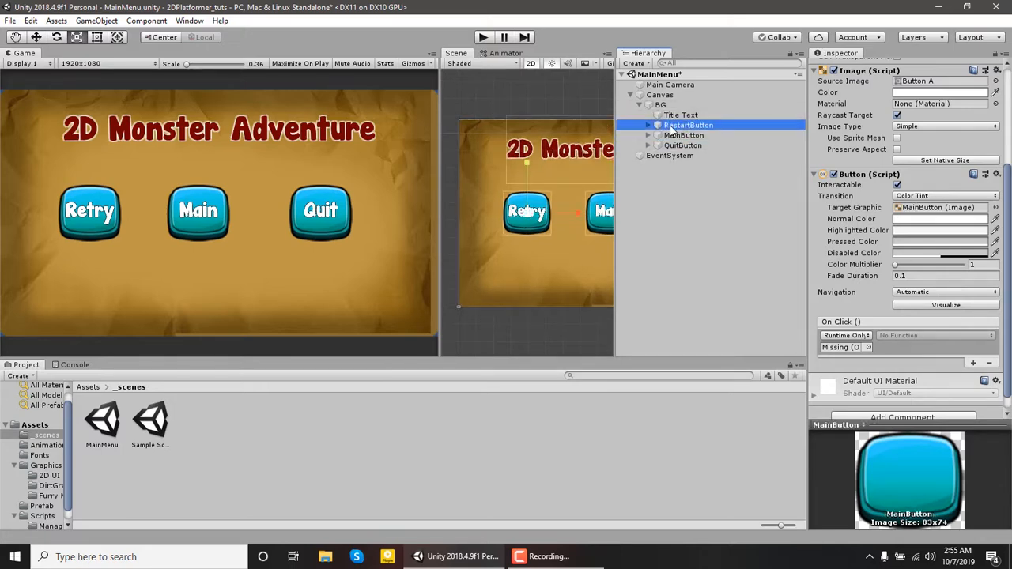
left_click(649, 125)
left_click(695, 135)
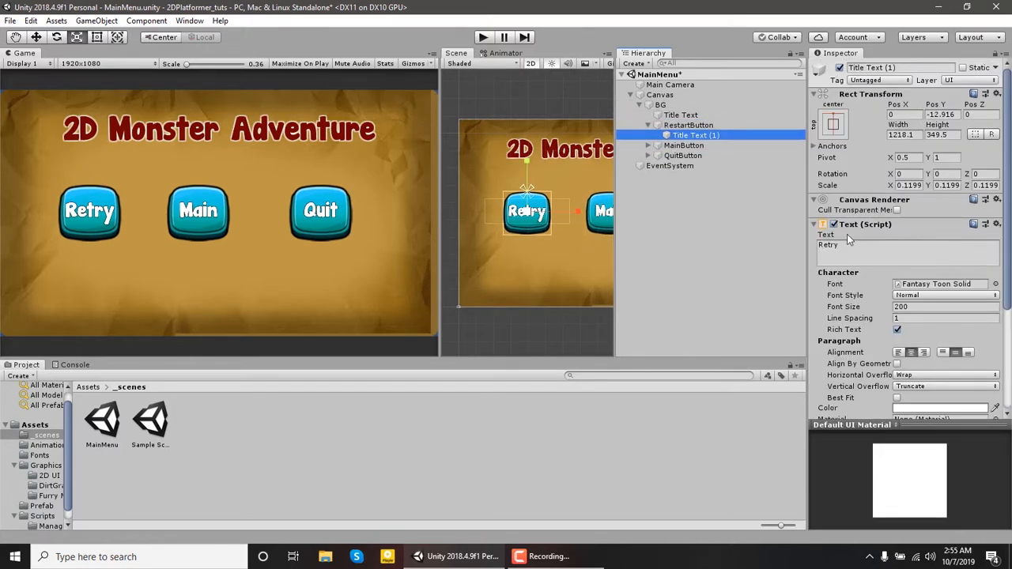
left_click(848, 260)
type("Start")
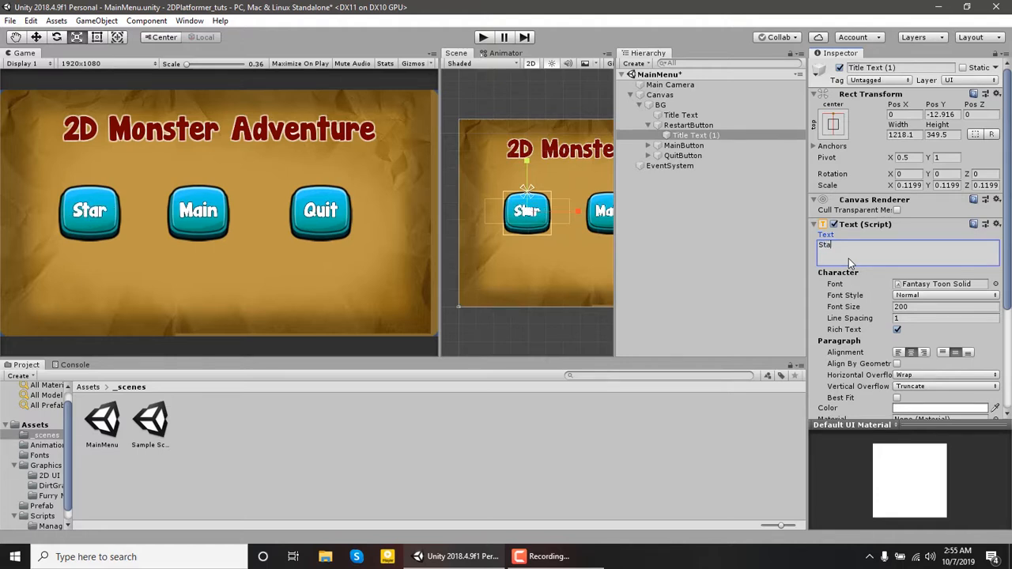
Change the label text of the MainButton under BG to "Settings"
left_click(648, 145)
left_click(695, 155)
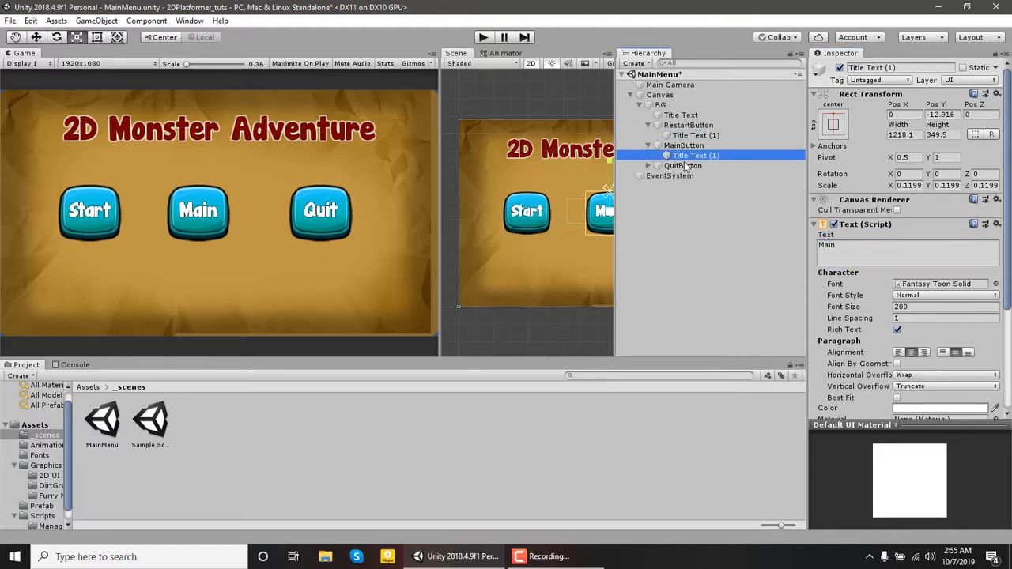
left_click(861, 251)
type("Settings")
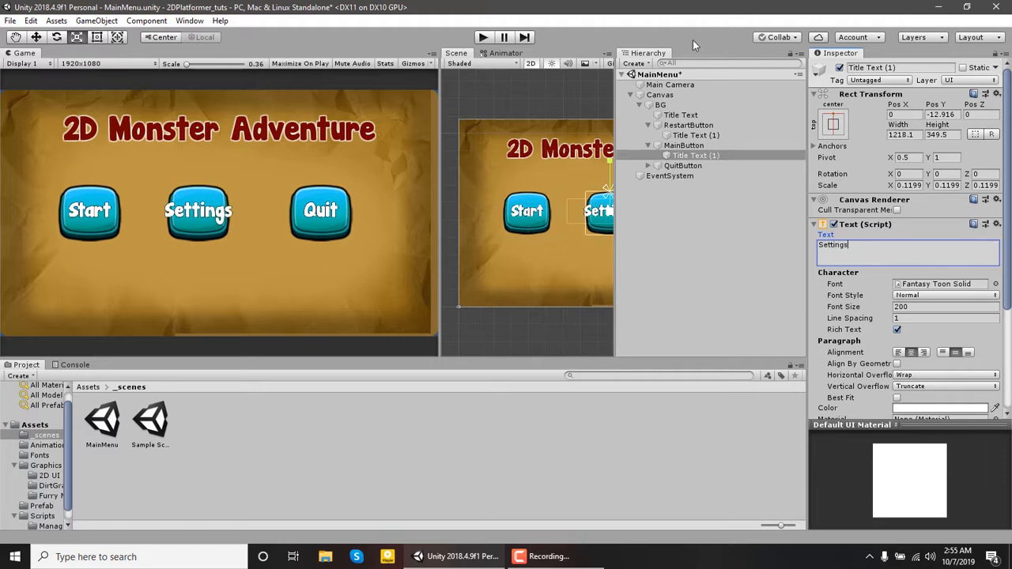
Scale down the "Settings" label uniformly in the scene to about 0.088 so it fits inside its button
left_click(648, 165)
left_click(672, 176)
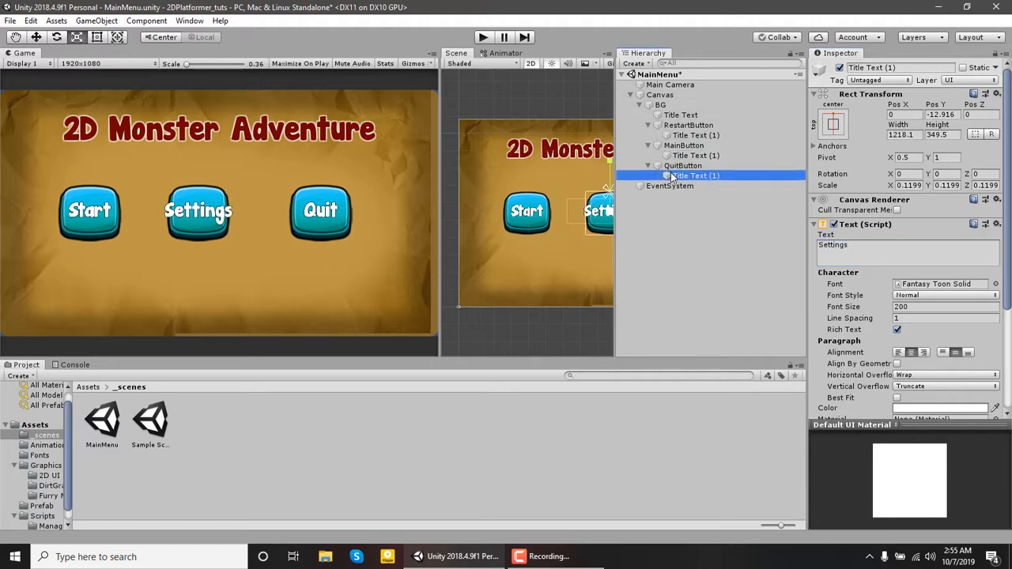
left_click(675, 158)
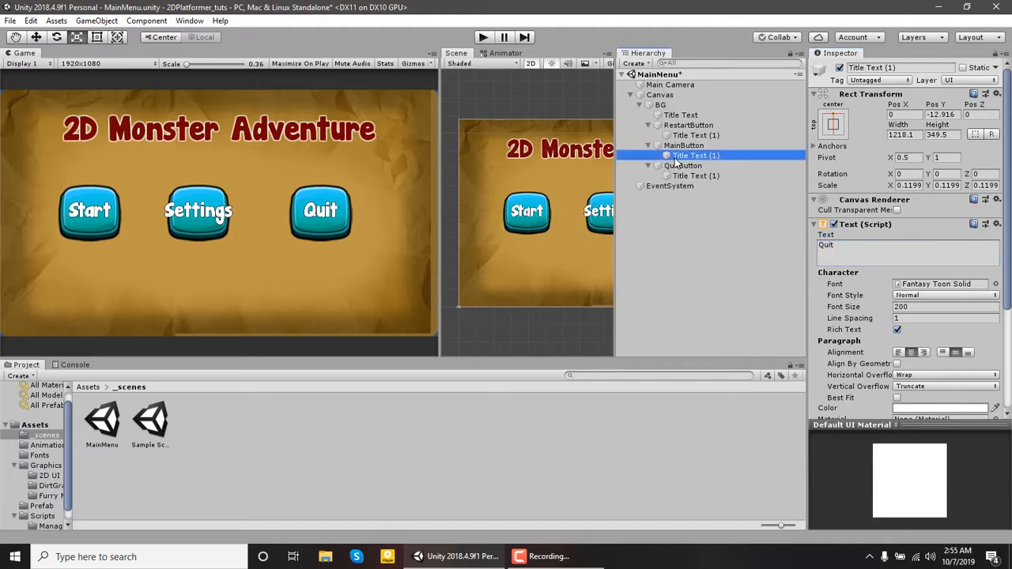
double_click(674, 158)
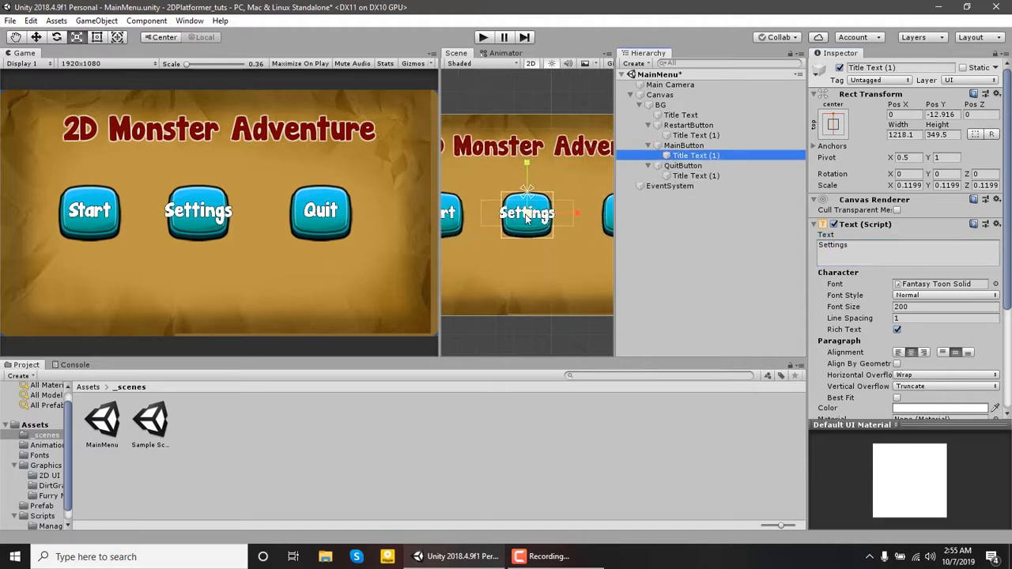
left_click_drag(527, 218, 530, 228)
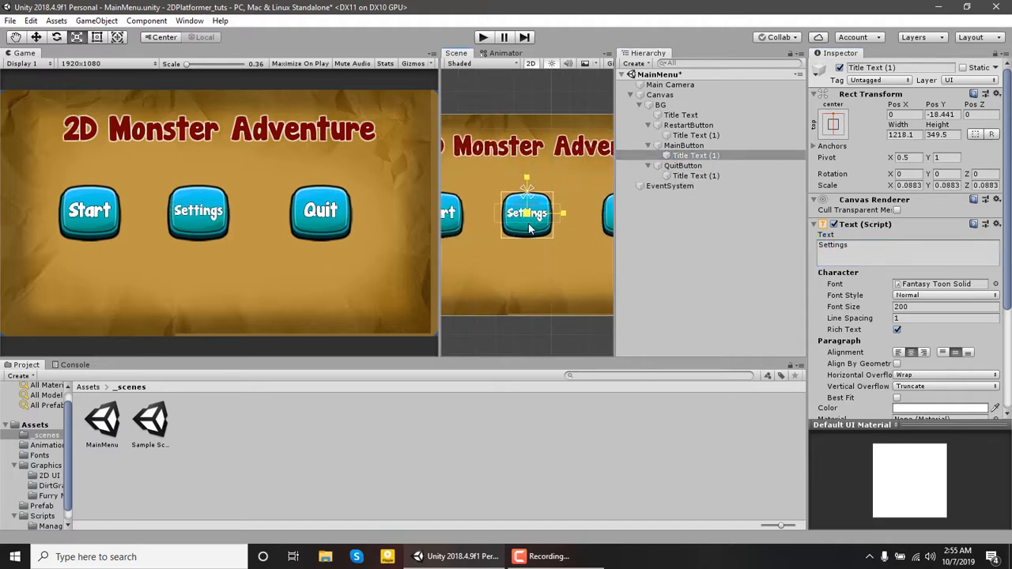
left_click(713, 209)
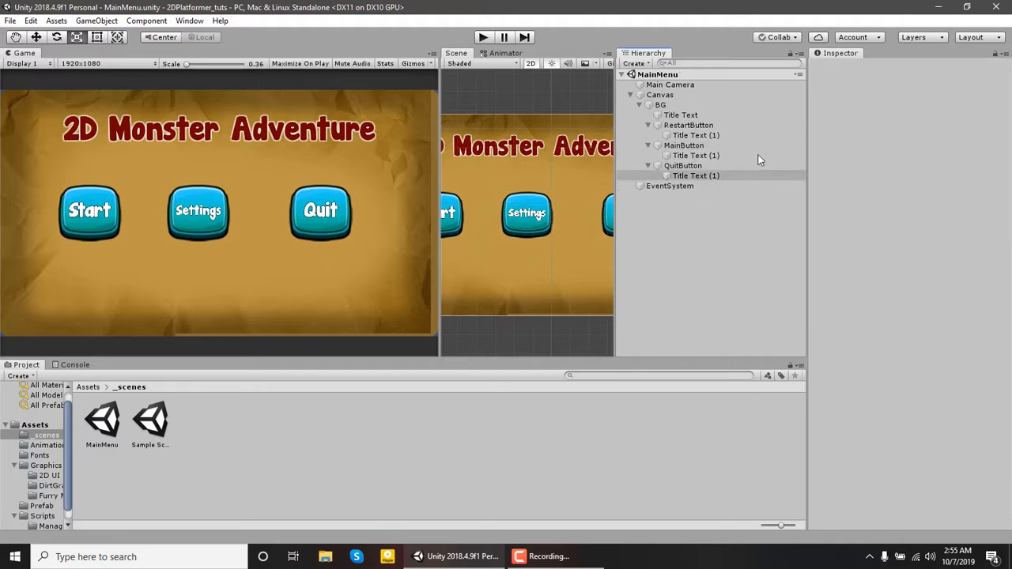
Rename the RestartButton object startButton
double_click(675, 126)
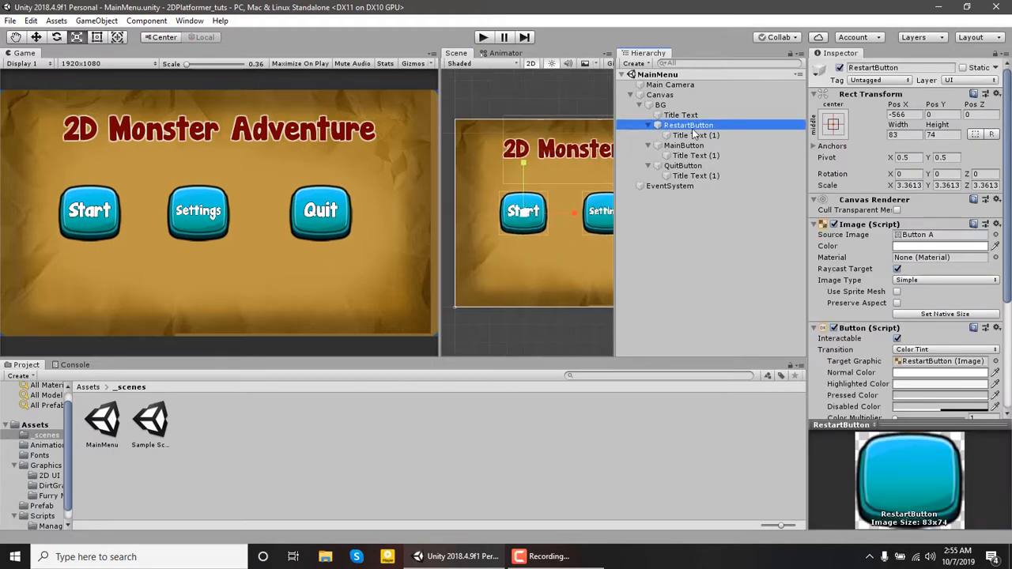
left_click(862, 68)
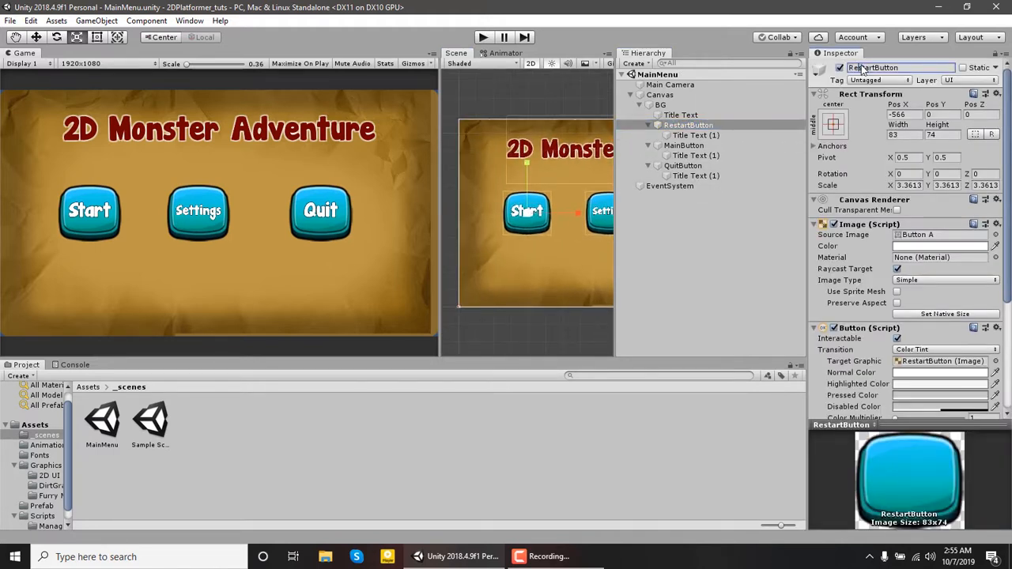
type("startButton")
key("Return")
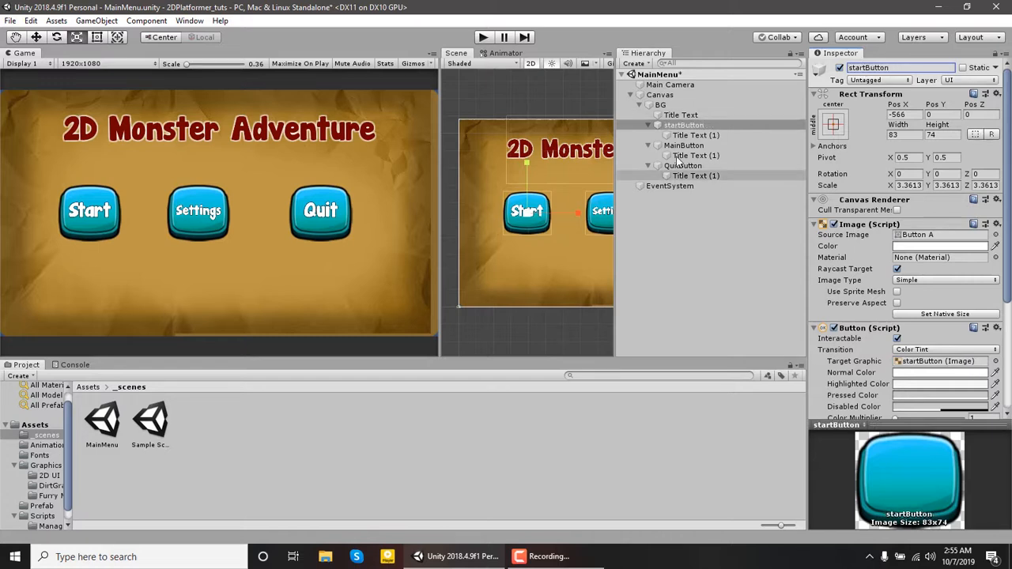
Rename the MainButton object SettingsButtons and focus the scene on the QuitButton
left_click(680, 146)
left_click(903, 67)
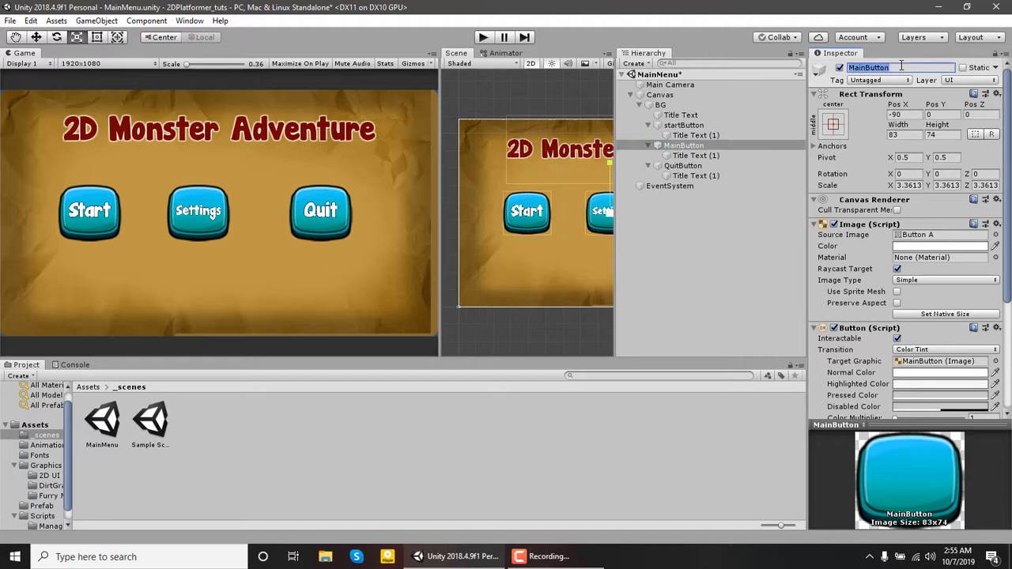
type("SettingsButtons")
key("Return")
double_click(684, 165)
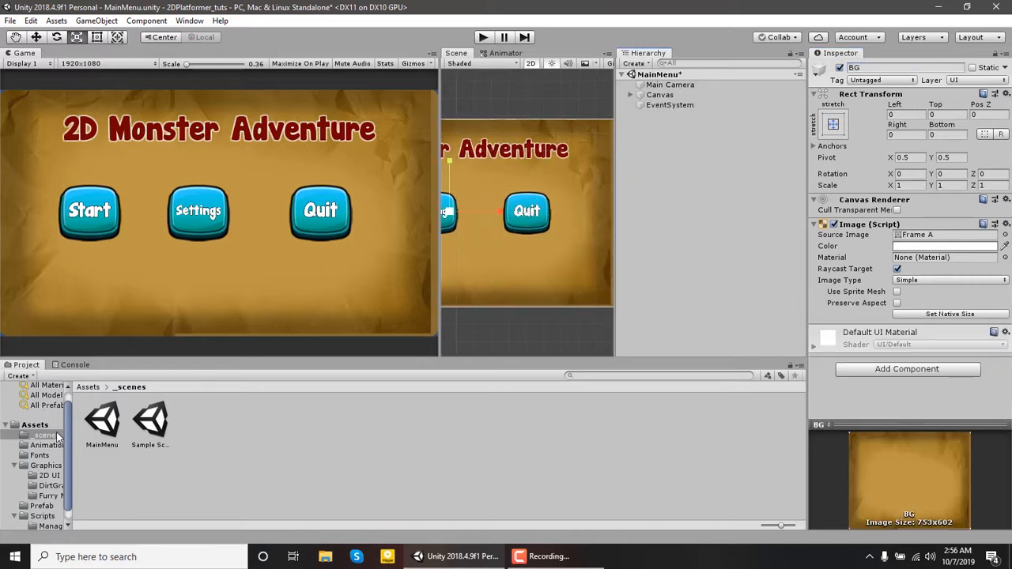
Create a C# script named MainMenuUIManager in the Assets/Scripts/Managers folder
left_click(35, 426)
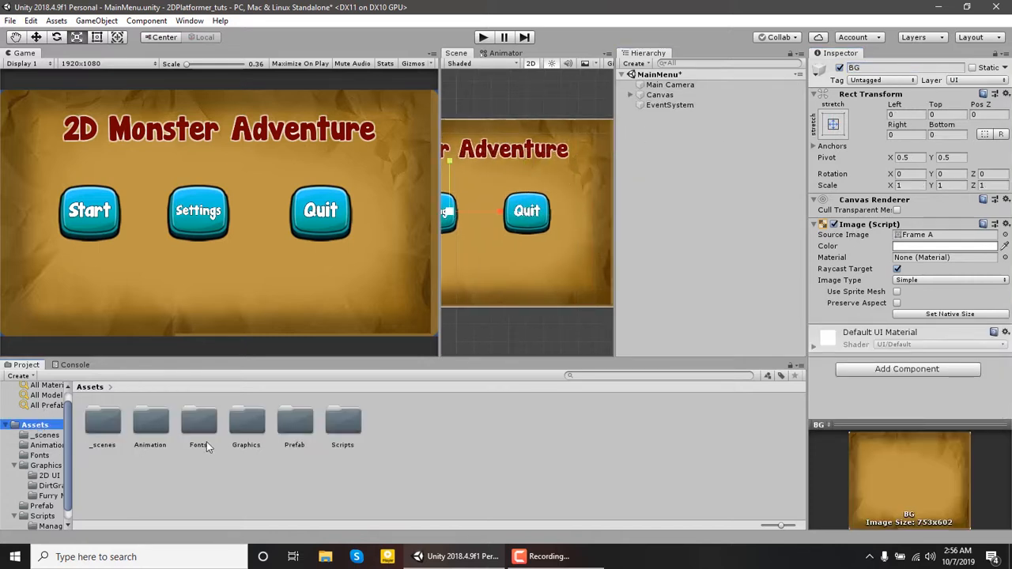
double_click(339, 427)
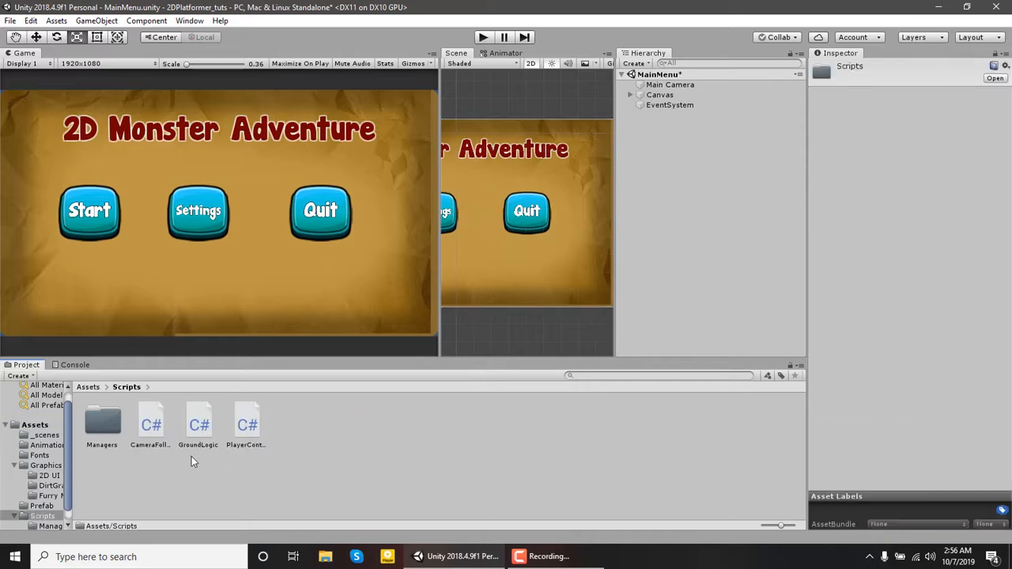
double_click(107, 426)
right_click(283, 451)
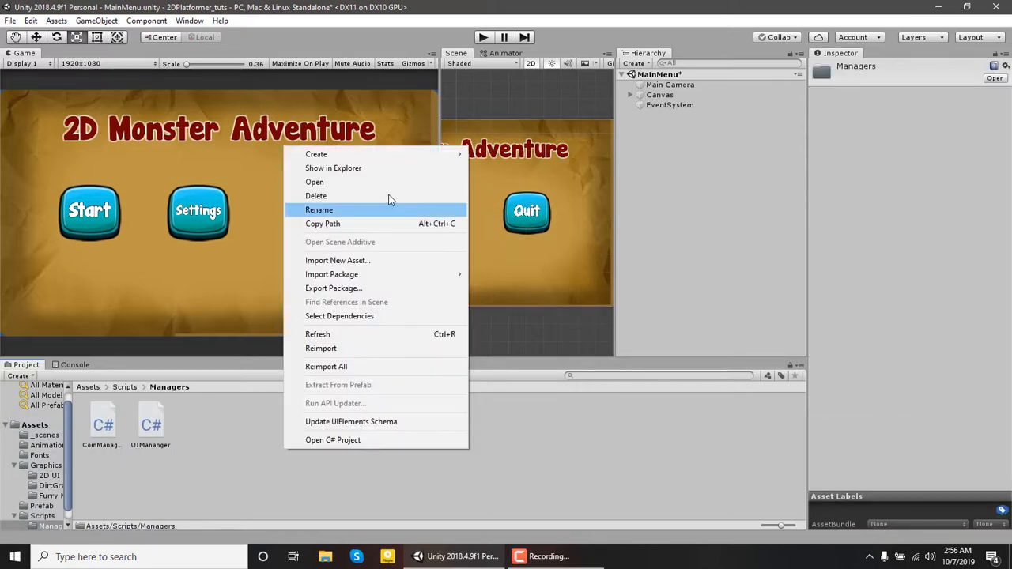
mouse_move(417, 155)
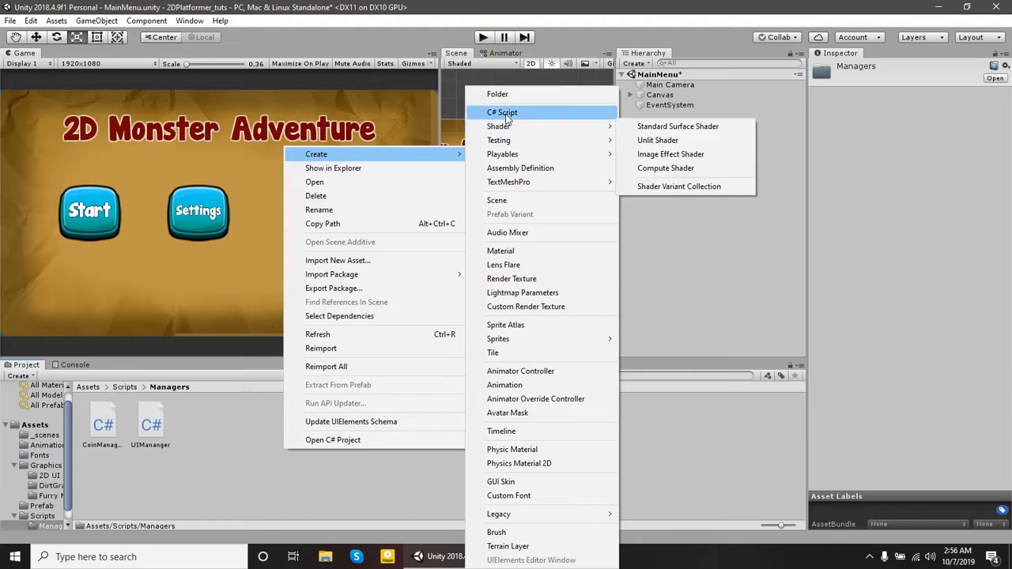
left_click(553, 108)
type("M")
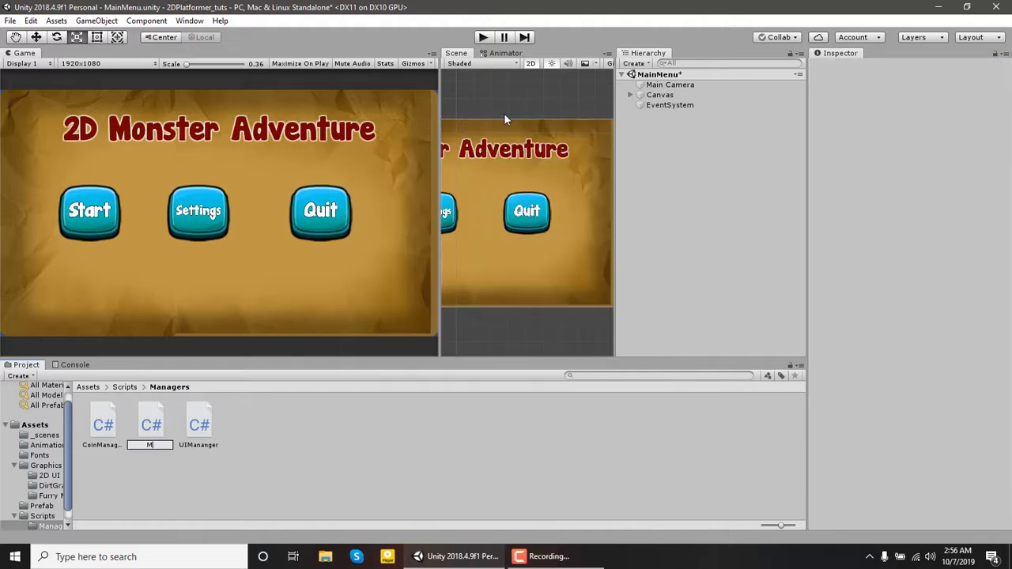
type("ainMenuUIManager")
key("Return")
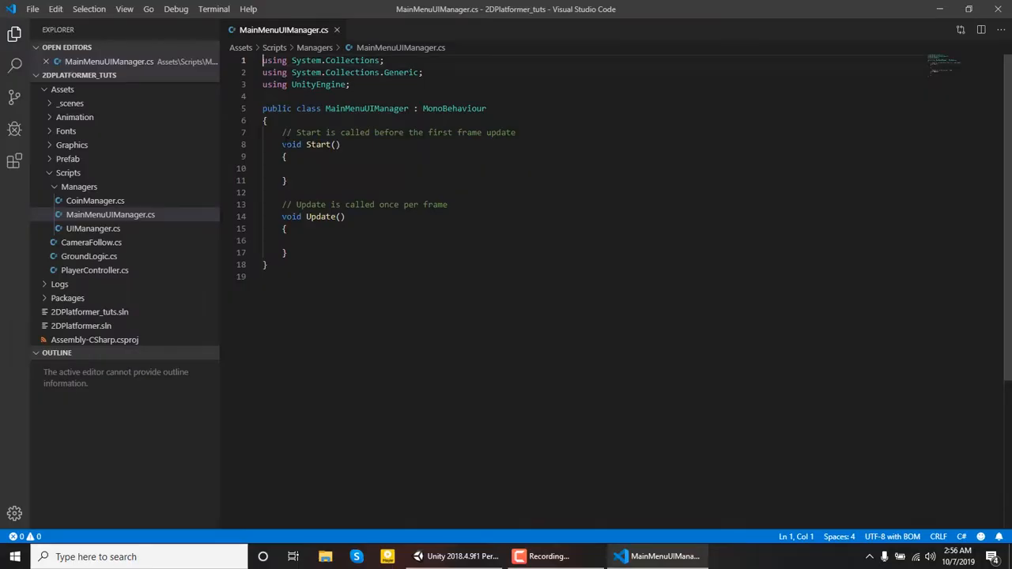
In Visual Studio Code, make the Start method of MainMenuUIManager public and rename it OnClickStart
left_click_drag(287, 145, 284, 145)
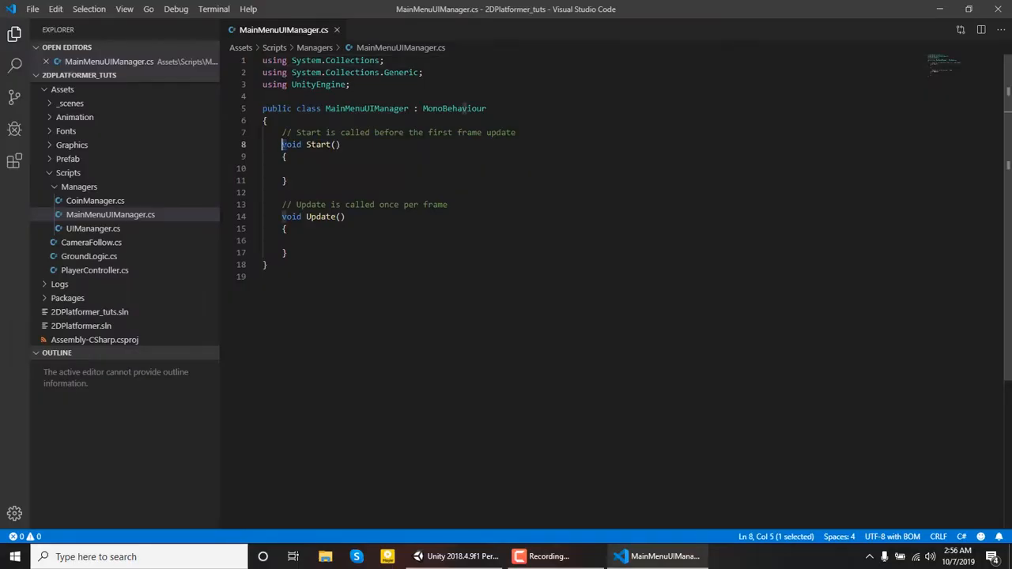
key("Left")
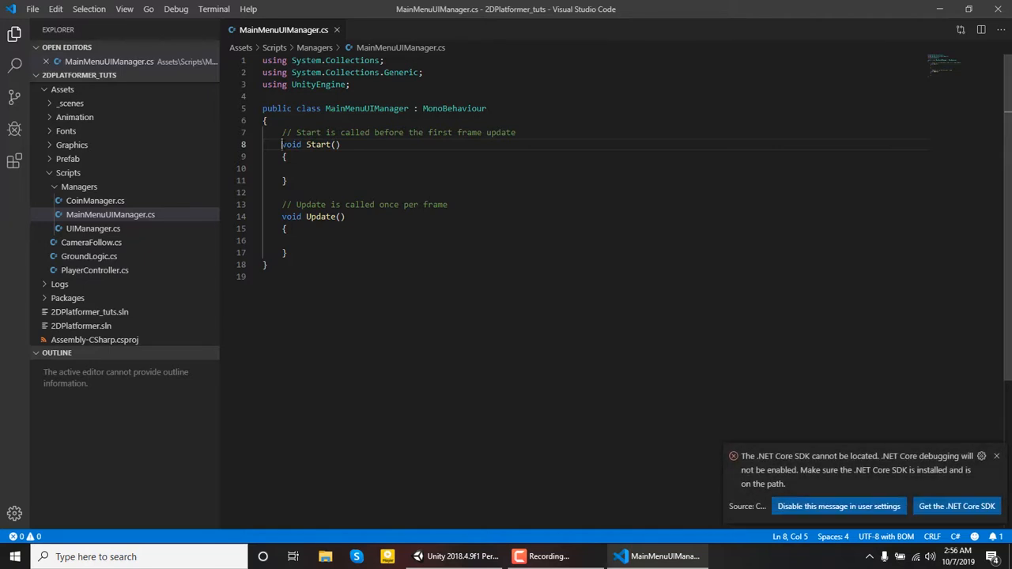
type("pub")
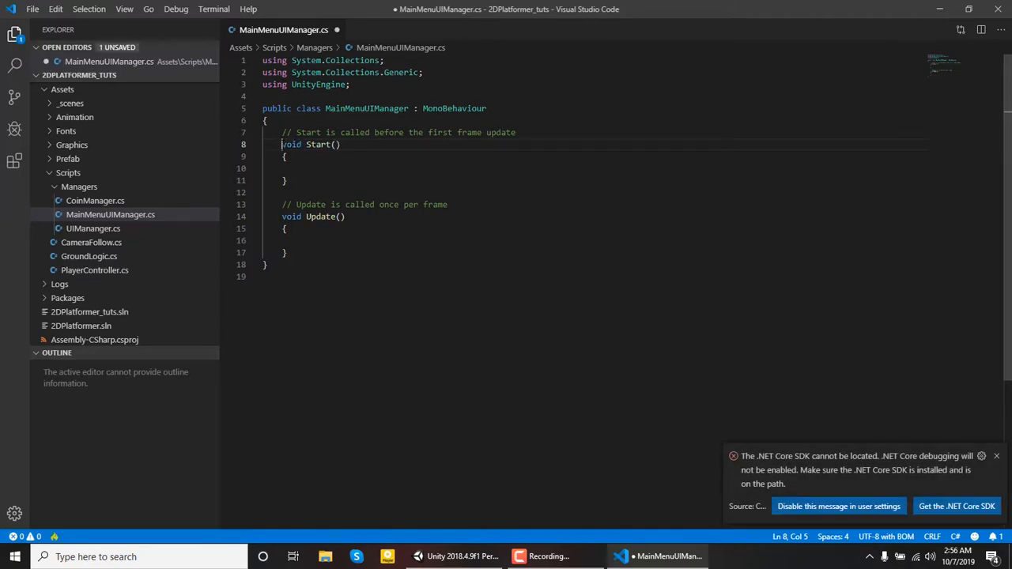
type("lic")
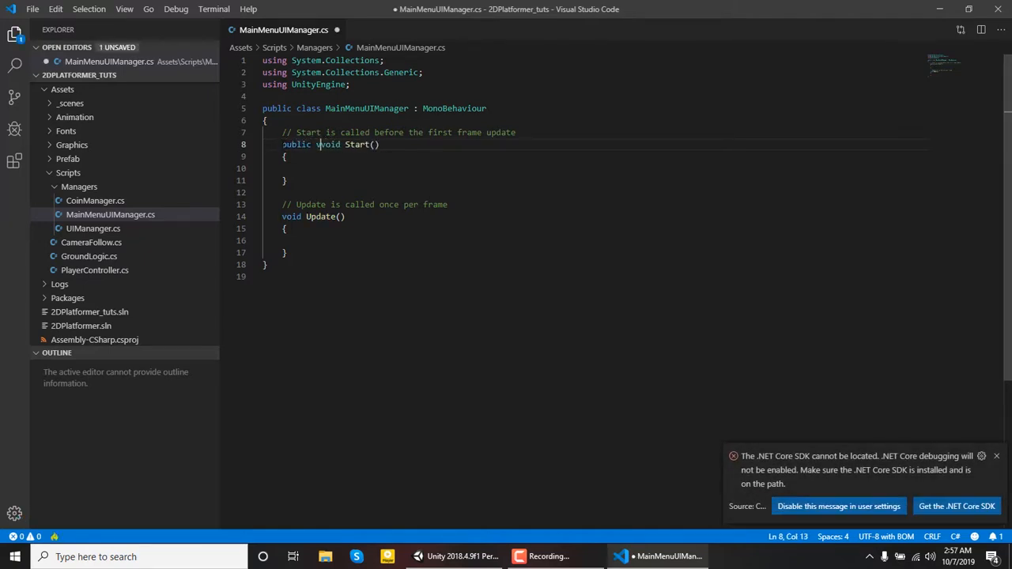
key("Right")
key("Right")
key("Right")
key("Right")
key("Right")
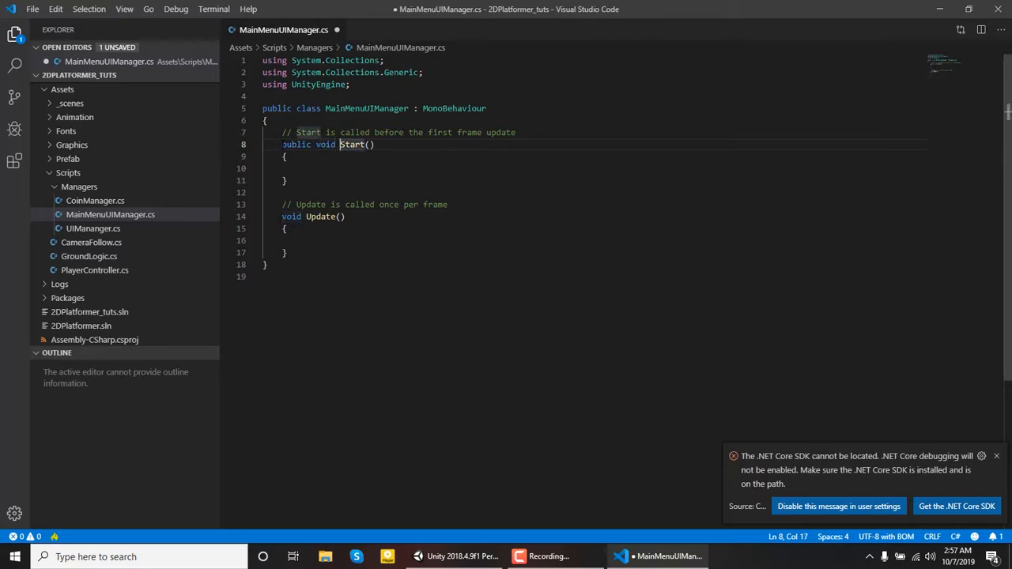
type("OnClic")
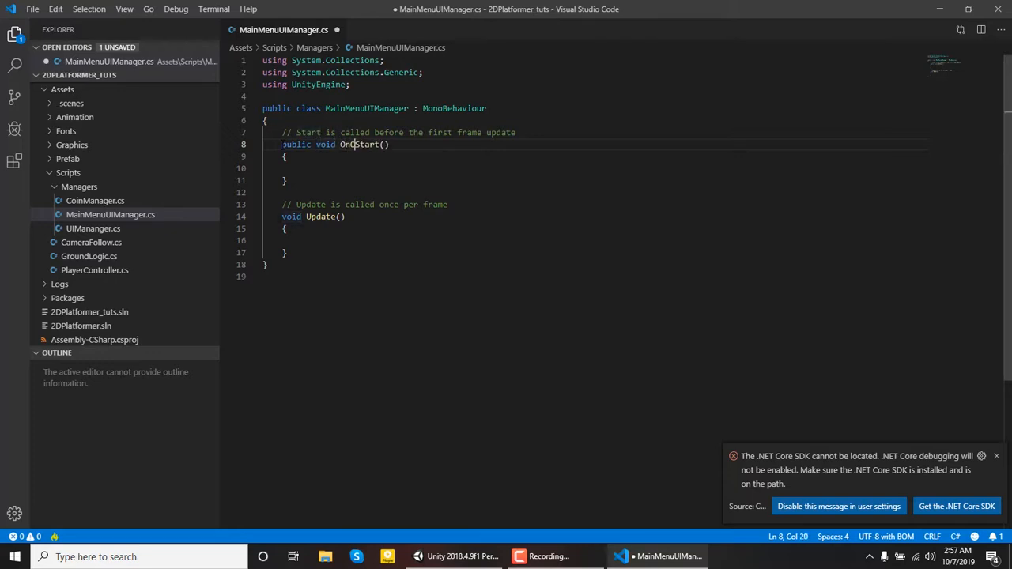
type("k")
Copy the whole OnClickStart method and paste it twice directly below the original
key("Down")
key("Down")
key("Down")
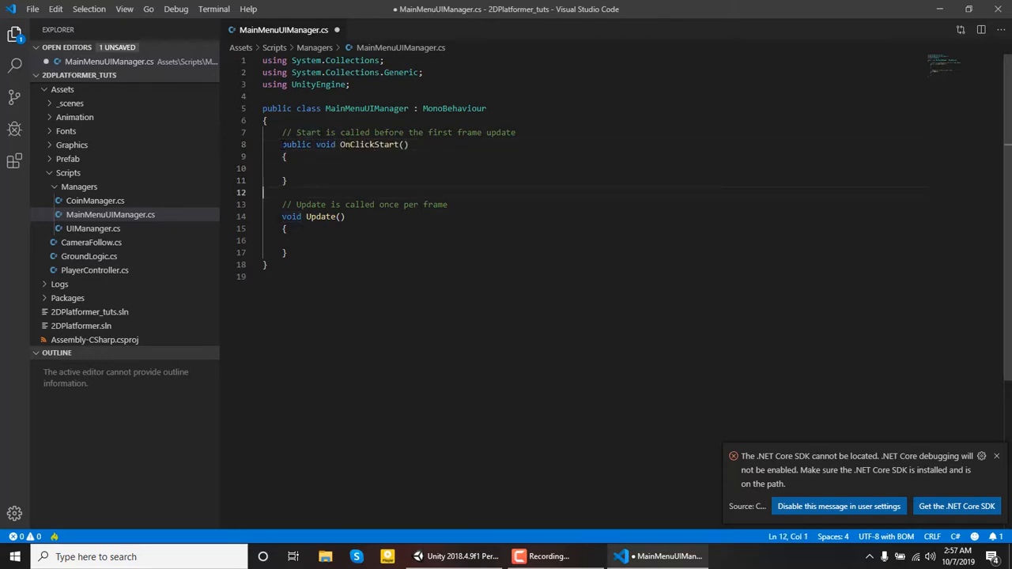
key("shift+Up")
key("shift+Up")
key("shift+Up")
key("shift+Left")
key("shift+Left")
key("shift+Left")
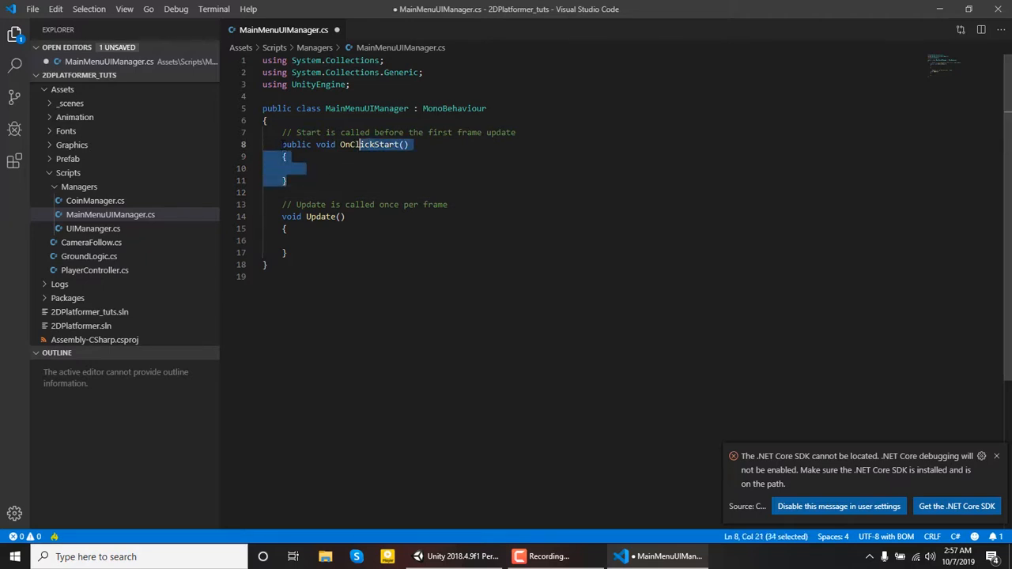
key("shift+Left")
key("shift+Left")
key("shift+Left")
key("shift+Left")
key("shift+Left")
key("shift+Left")
key("shift+Left")
key("shift+Left")
key("shift+Left")
key("shift+Left")
key("shift+Left")
key("shift+Left")
key("shift+Left")
key("shift+Left")
key("shift+Left")
key("shift+Left")
key("shift+Left")
key("shift+Right")
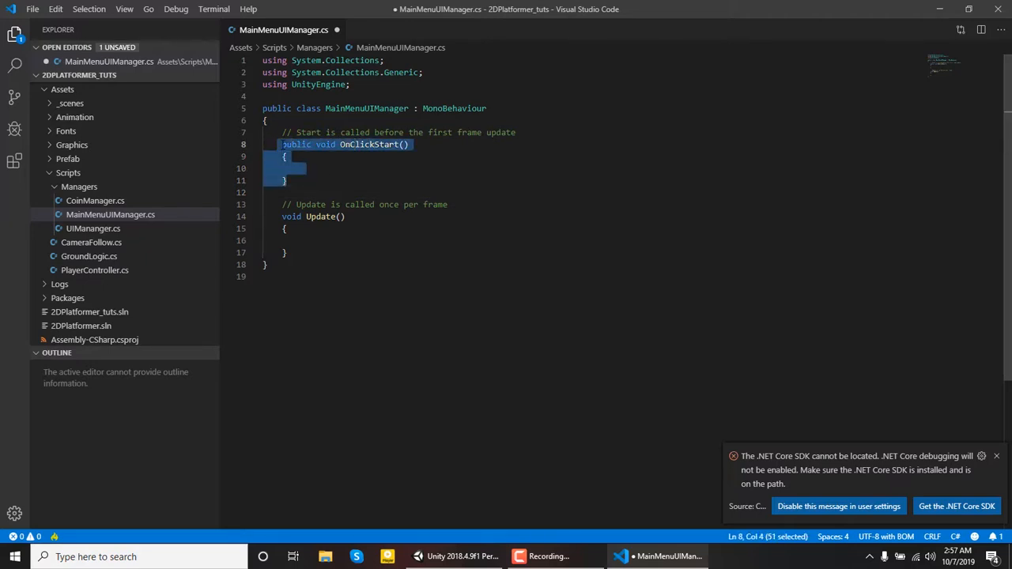
key("ctrl+c")
key("Right")
key("Return")
key("ctrl+v")
key("Return")
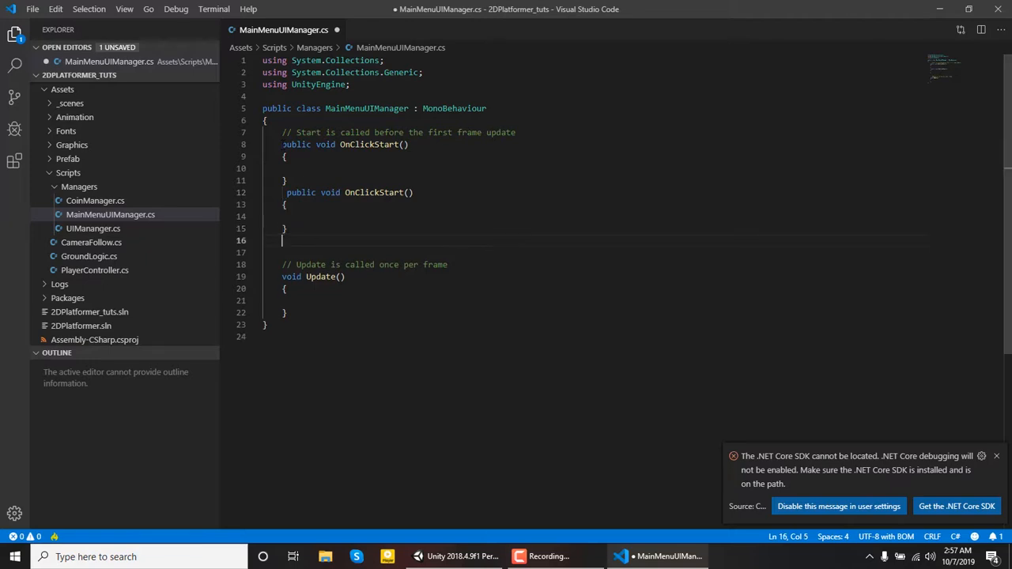
key("ctrl+v")
Insert a blank line between each of the three OnClickStart methods and return to the second method's declaration
key("Up")
key("Up")
key("Up")
key("Up")
key("Up")
key("Up")
key("Up")
key("Up")
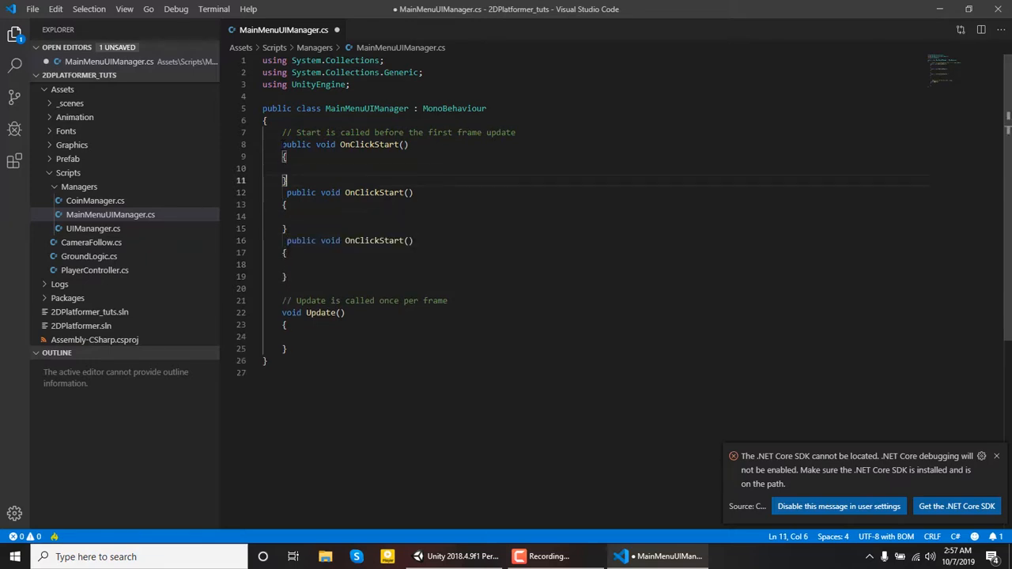
key("Return")
key("Down")
key("Down")
key("Down")
key("End")
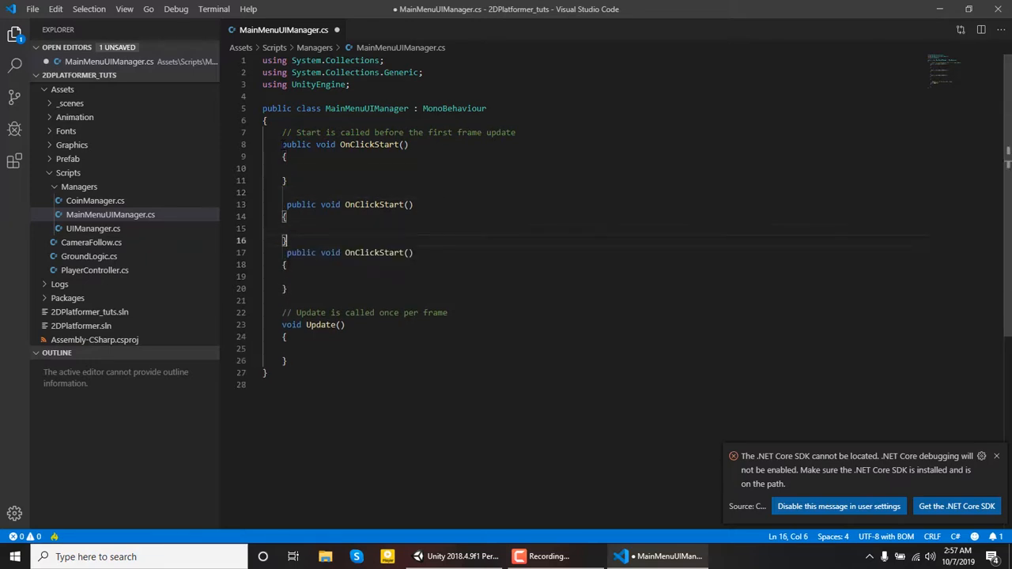
key("Return")
key("Up")
key("Up")
key("Up")
key("Up")
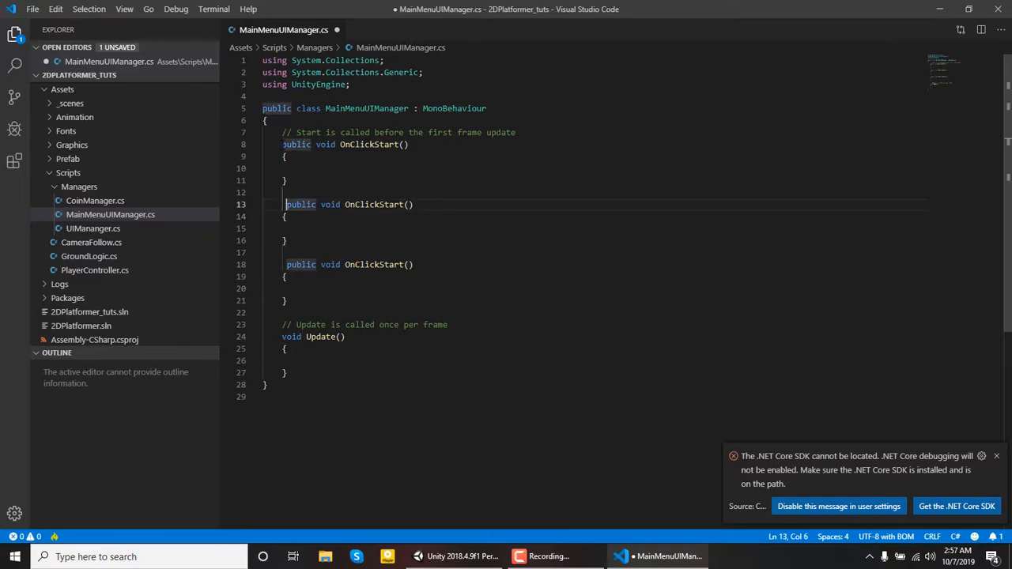
Remove the extra space before the second OnClickStart method in MainMenuUIManager and rename that method OnClickSettings
key("Delete")
key("Right")
key("Right")
key("Right")
key("Right")
key("Right")
key("Right")
key("Right")
key("Right")
key("Right")
key("Right")
key("Right")
key("Right")
key("Right")
key("Right")
key("Right")
key("Right")
key("Right")
key("Right")
key("Right")
key("Right")
key("Left")
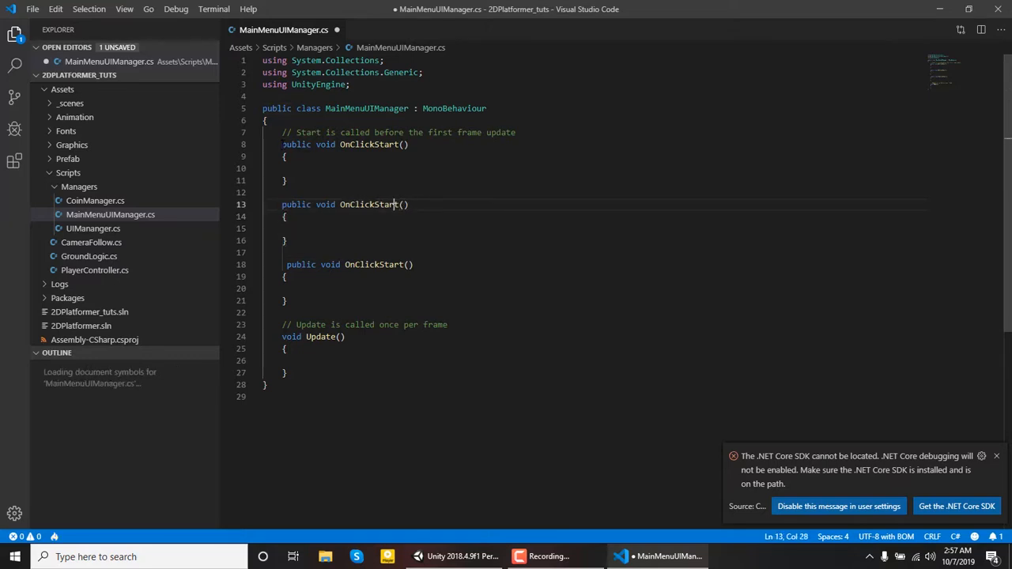
key("Right")
key("shift+Left")
key("shift+Left")
key("shift+Left")
key("shift+Left")
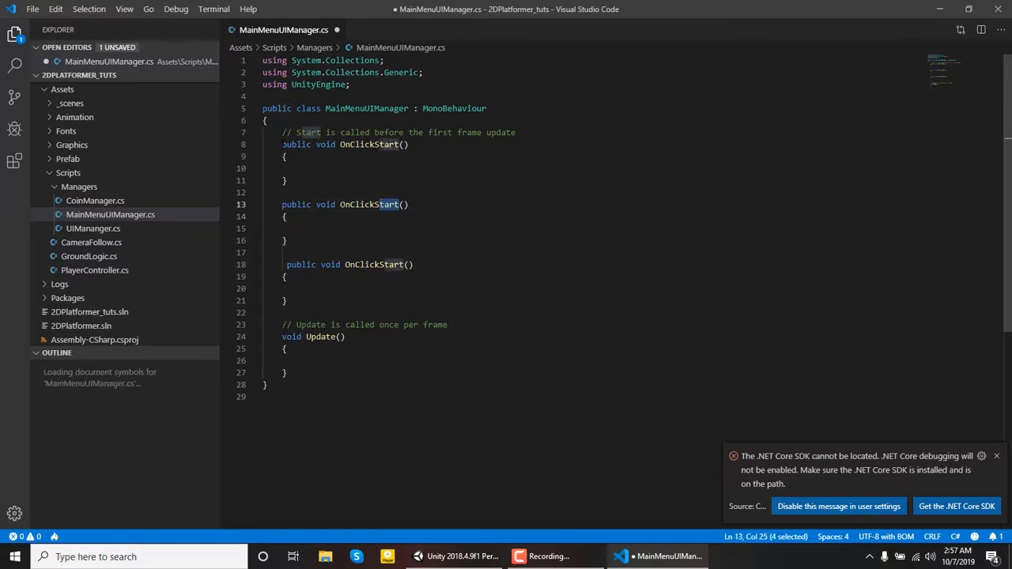
type("ettings")
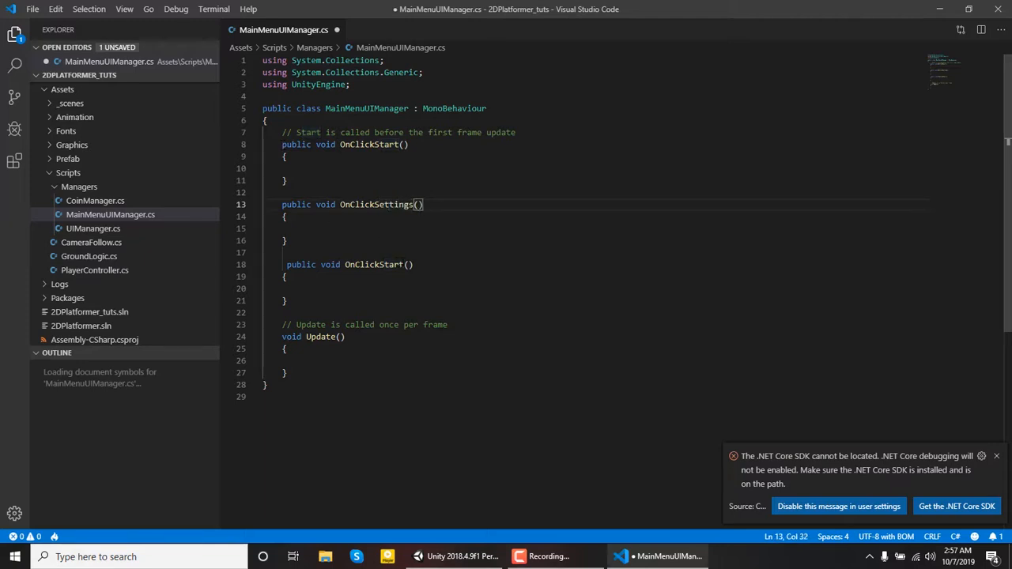
Rename the third OnClickStart method OnClickQuit and dismiss the two open notifications
left_click(403, 265)
key("BackSpace")
key("BackSpace")
key("BackSpace")
key("BackSpace")
key("BackSpace")
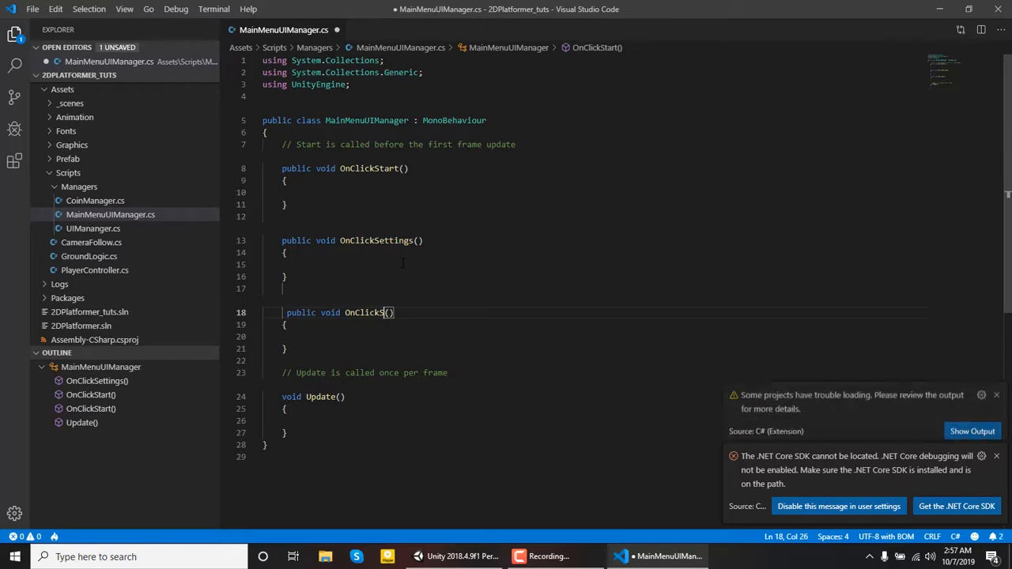
type("Quit")
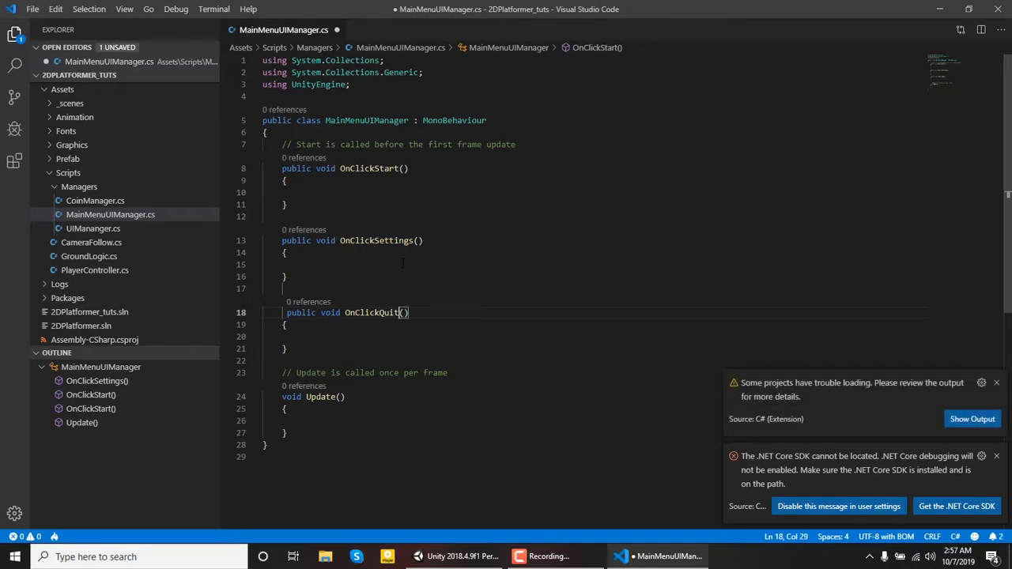
left_click(996, 383)
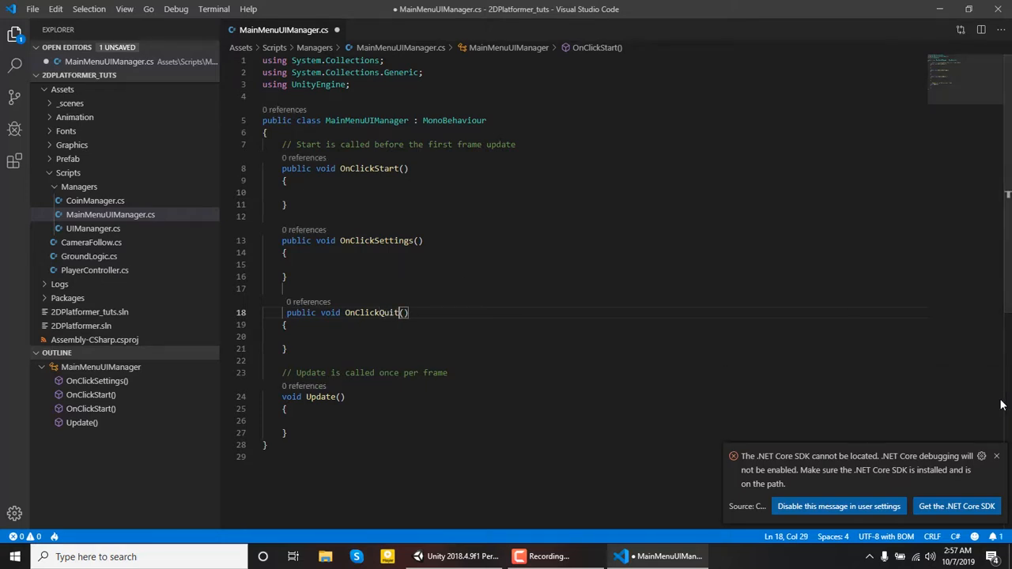
left_click(998, 456)
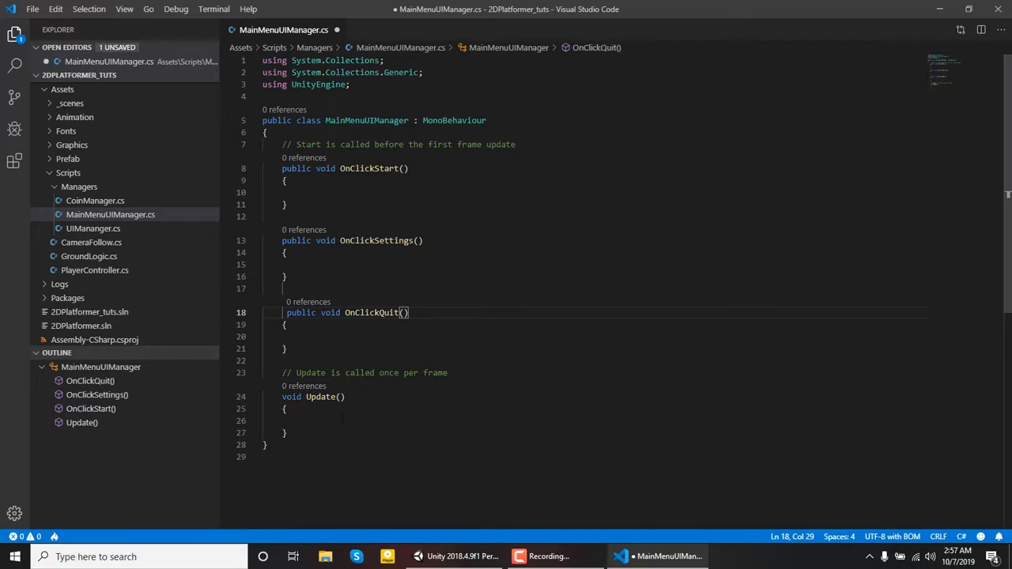
Add an Application.Quit call to the body of the OnClickQuit method
left_click(329, 338)
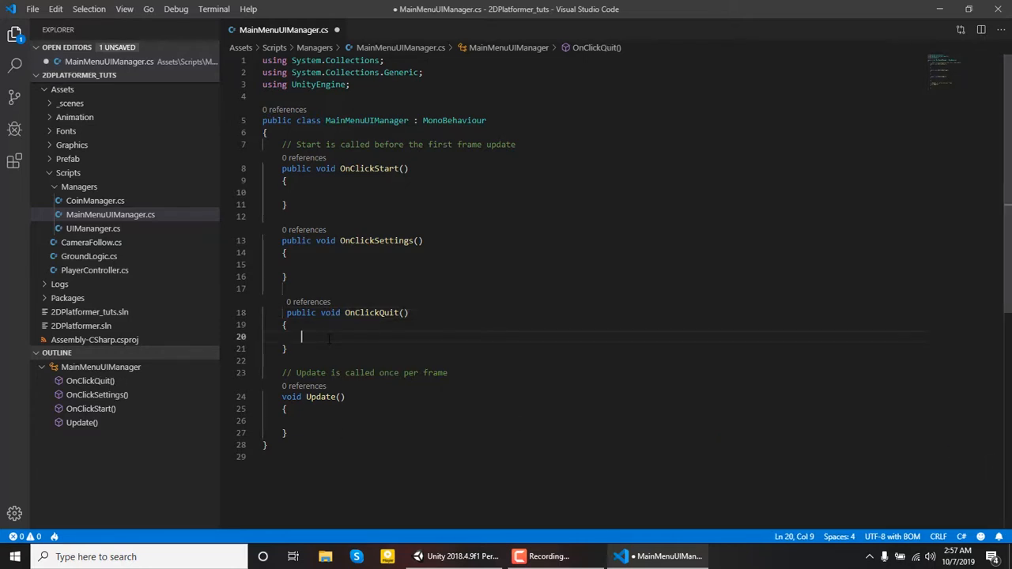
type("Applic")
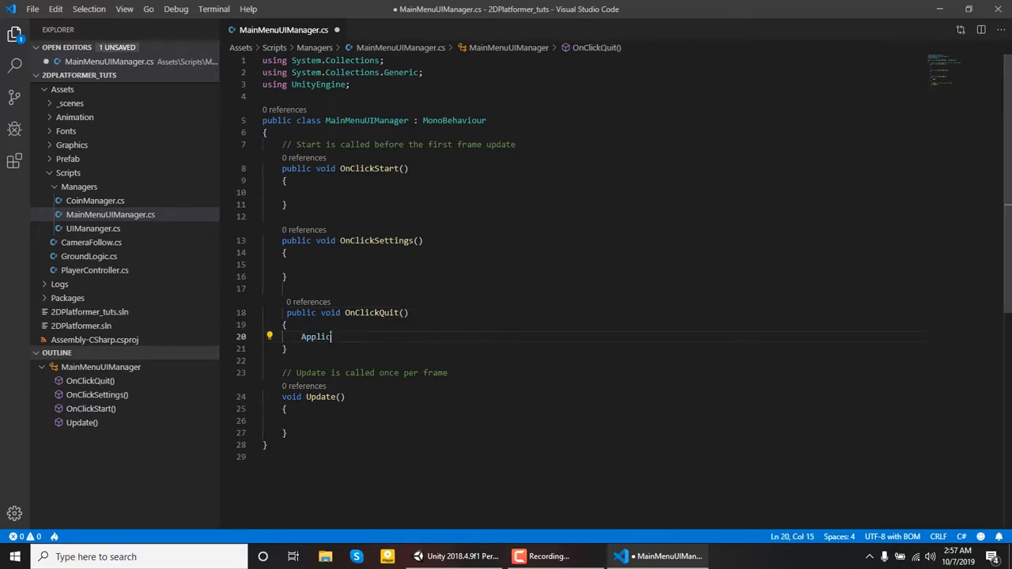
type("ation.Qu")
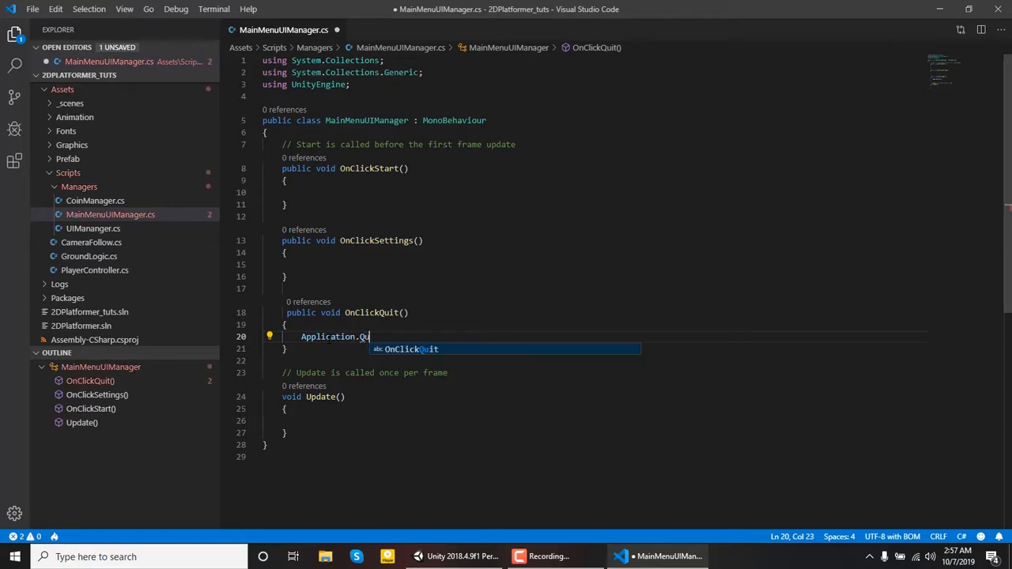
type("it(")
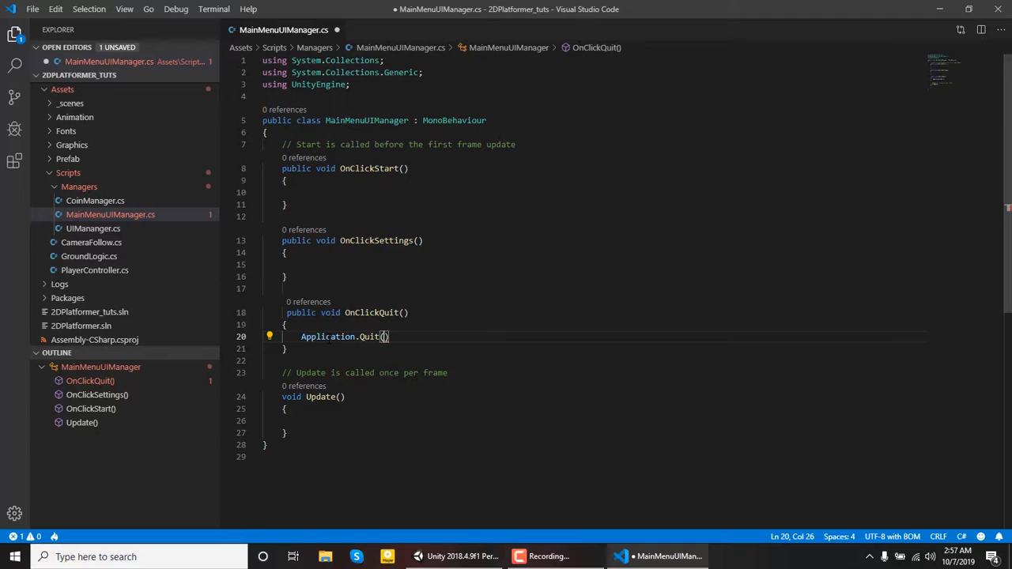
type(";")
Add the directive using UnityEngine.SceneManagement; below the existing using lines and save the script
left_click(408, 85)
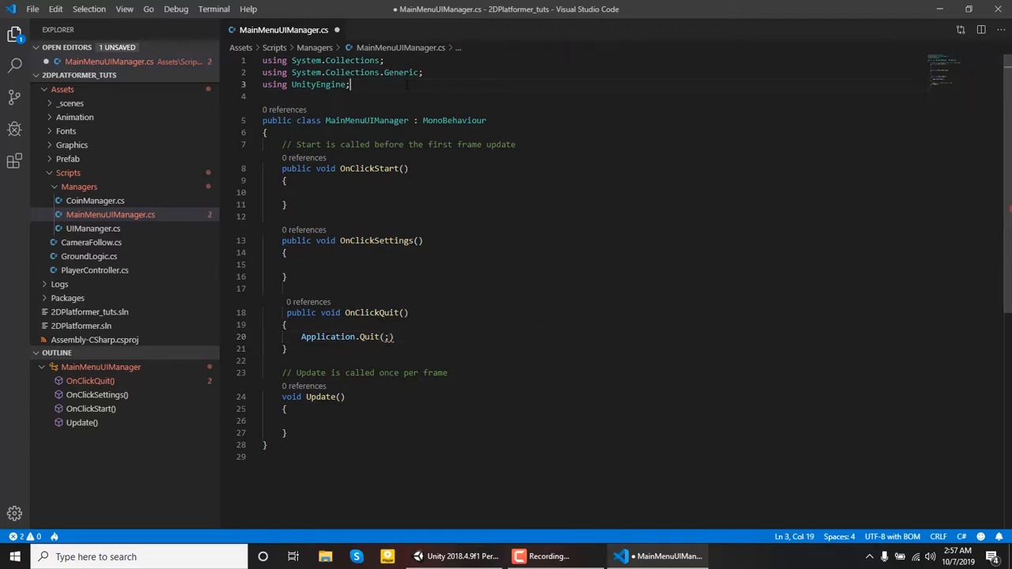
key("Return")
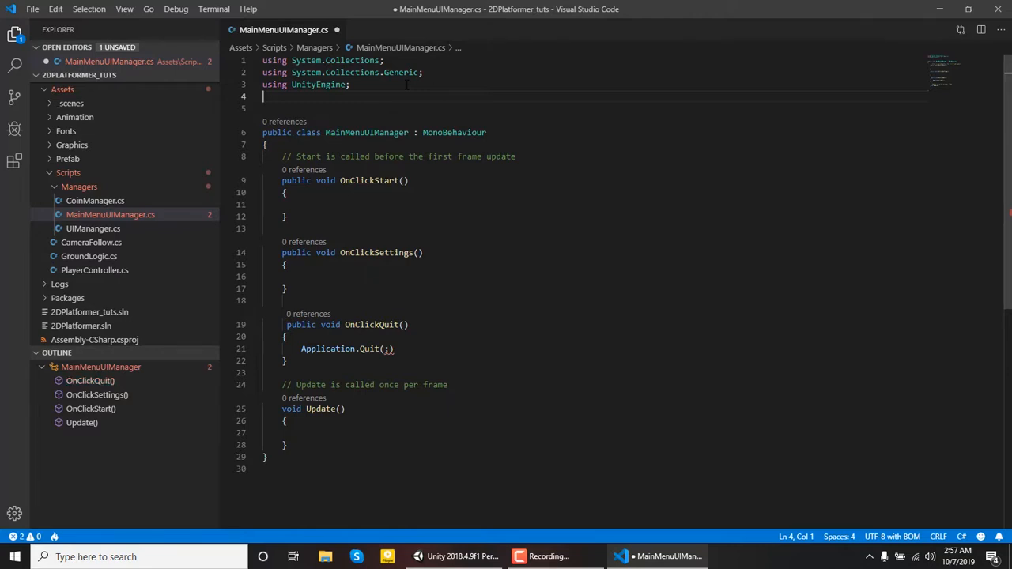
type("using Uni")
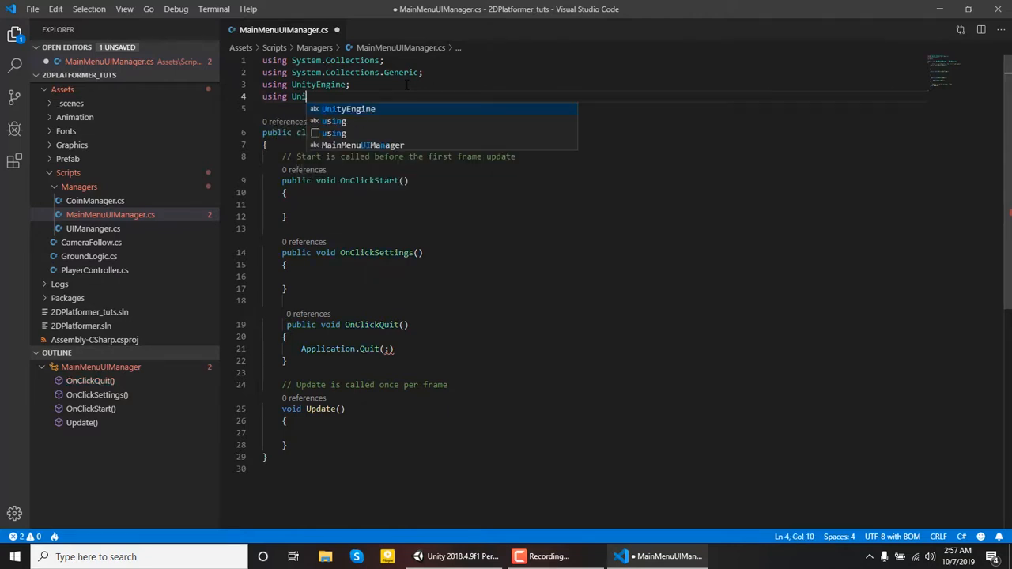
type("tyEngine.Sce")
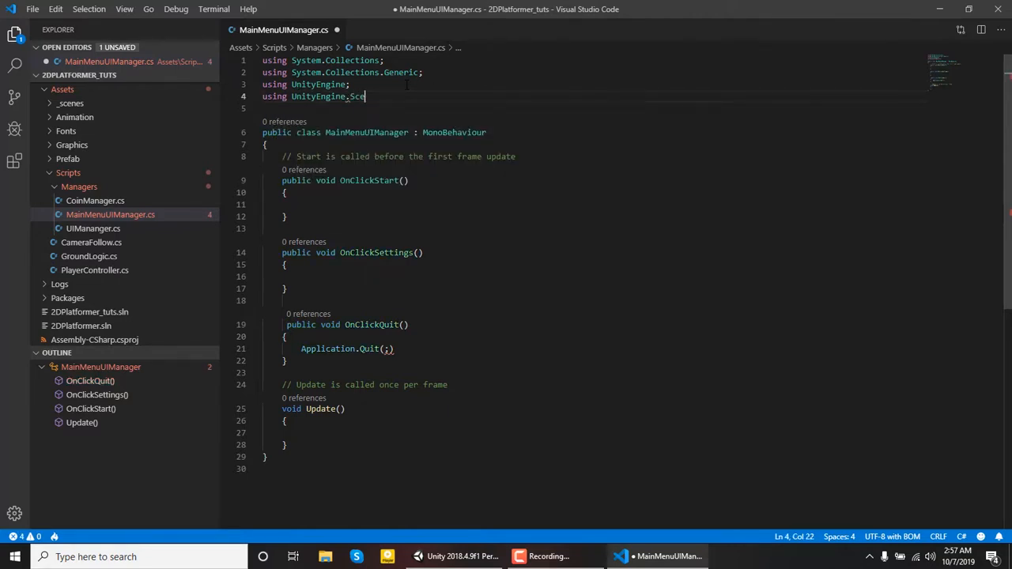
type("nemMa")
key("BackSpace")
type("Management;")
key("ctrl+s")
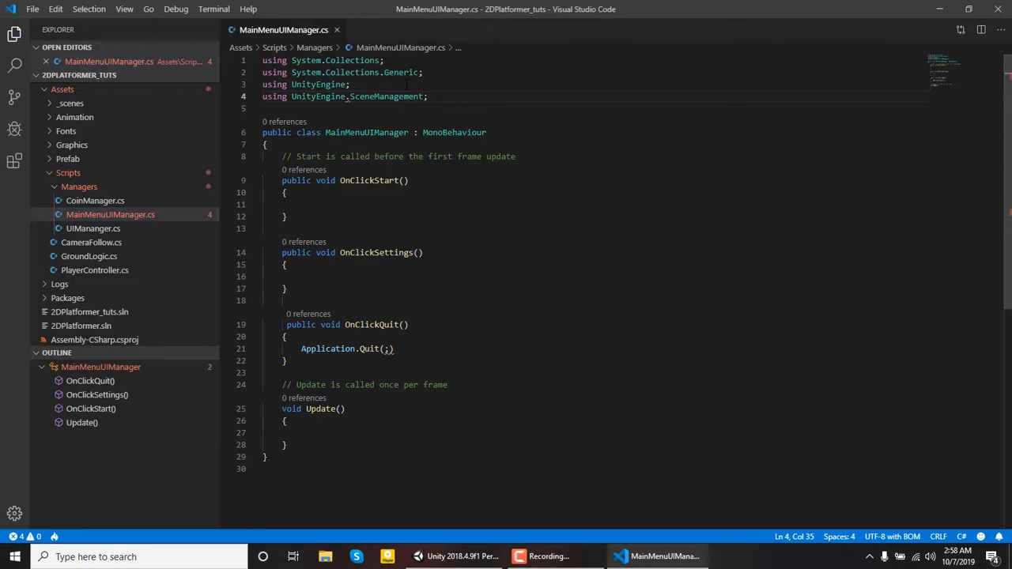
Add SceneManager.LoadScene("Level_1"); to the body of the OnClickStart method and save the script
left_click(285, 205)
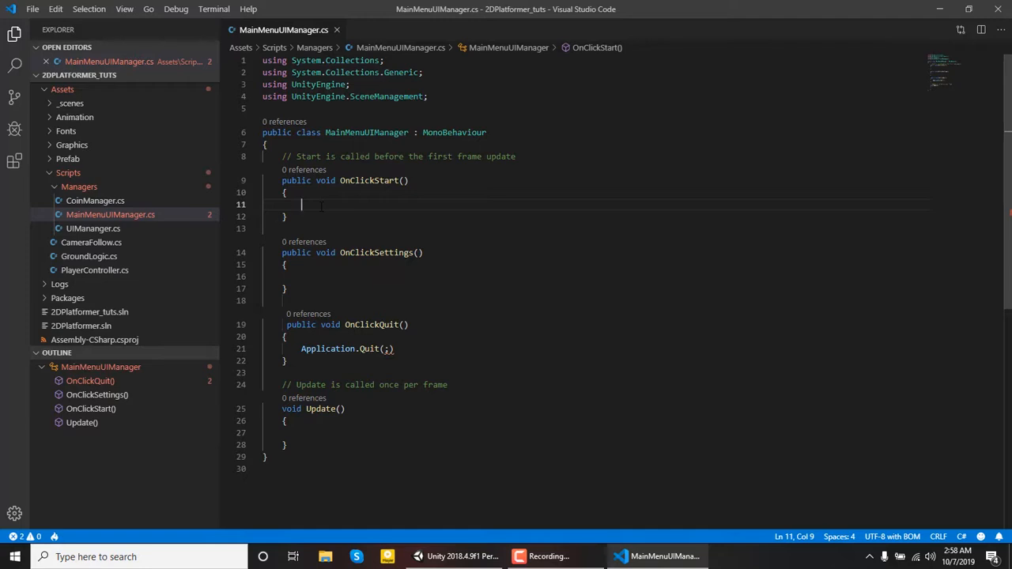
type("Scene")
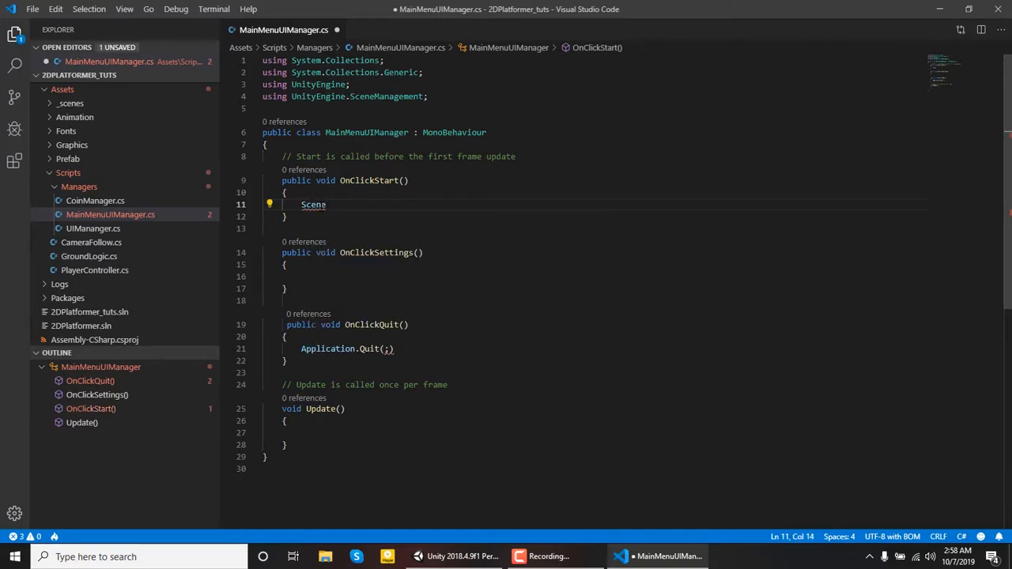
type("Manager.Lo")
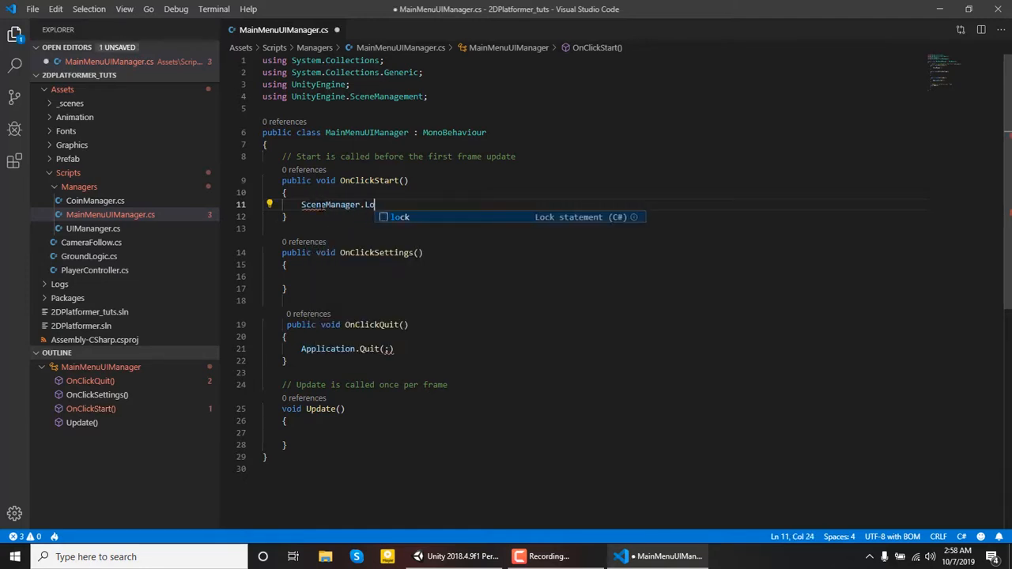
type("adScen")
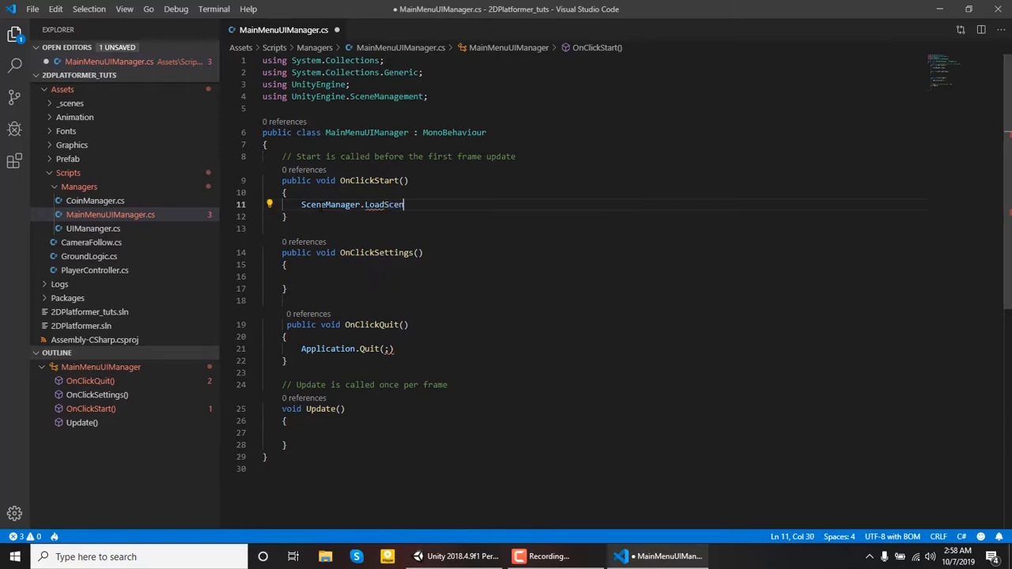
type("e(\"Level_1")
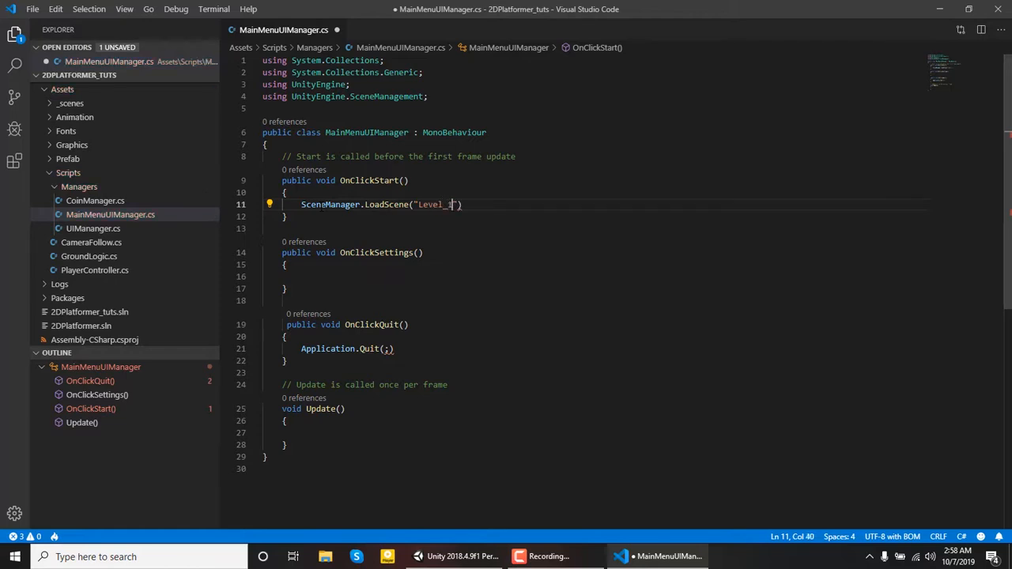
type("\");")
key("ctrl+s")
Switch to Unity, open the first compile error in the script, correct the OnClickQuit statement to Application.Quit(); and save
key("alt+Tab")
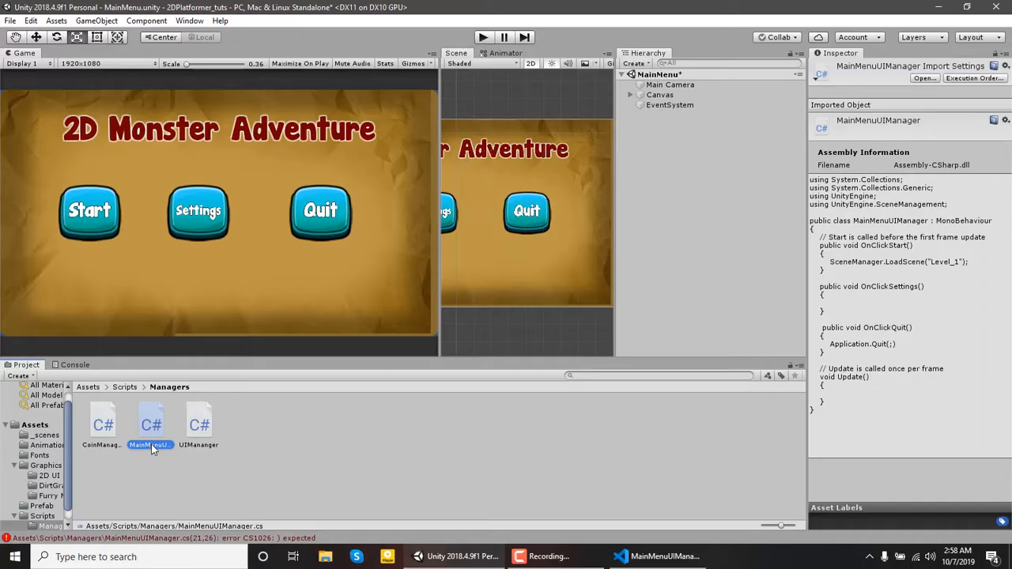
left_click(169, 540)
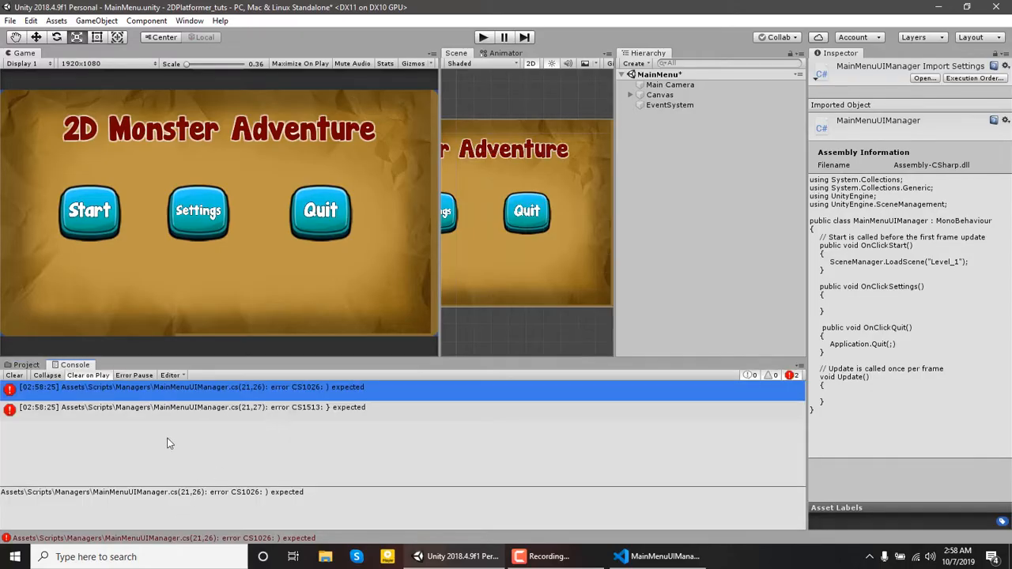
double_click(212, 388)
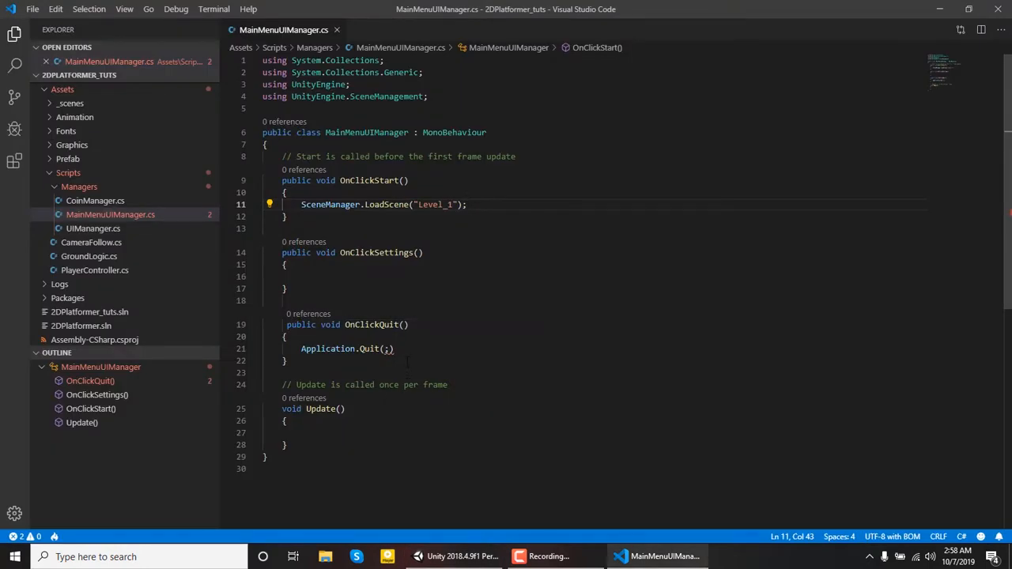
left_click(384, 349)
key("BackSpace")
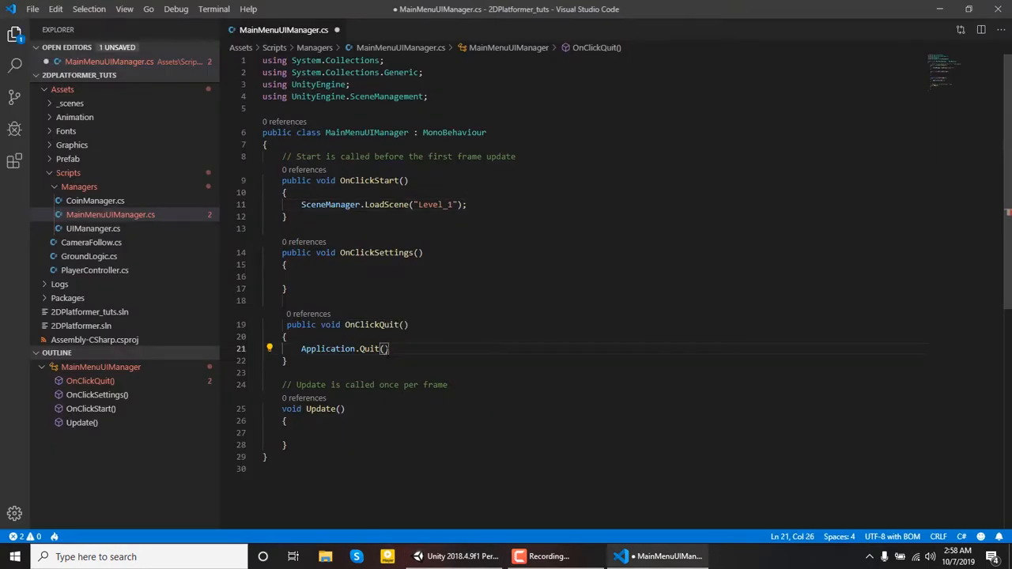
key("ctrl+s")
Return to Unity and attach the MainMenuUIManager script to the Canvas as a component
key("alt+Tab")
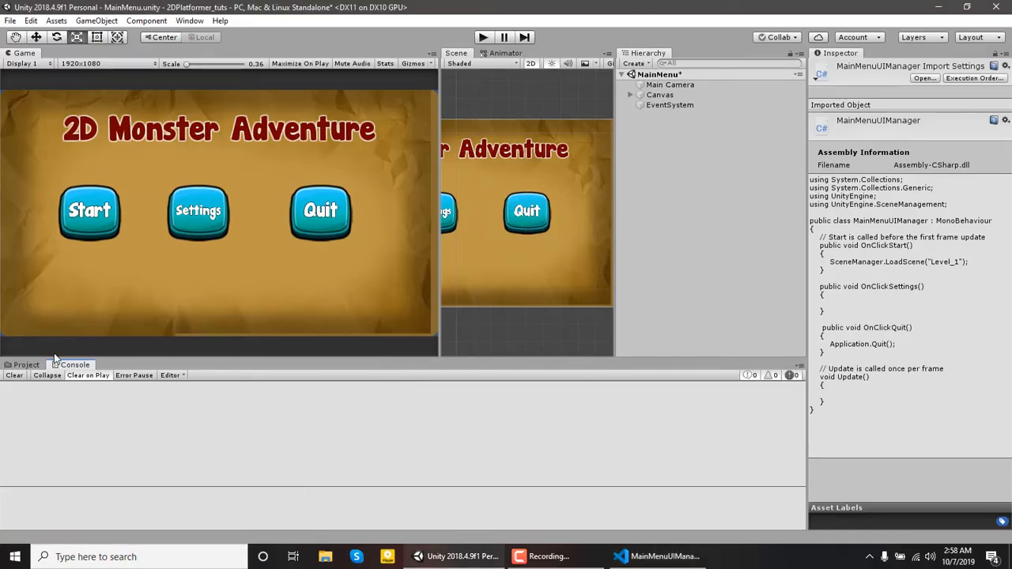
left_click(30, 365)
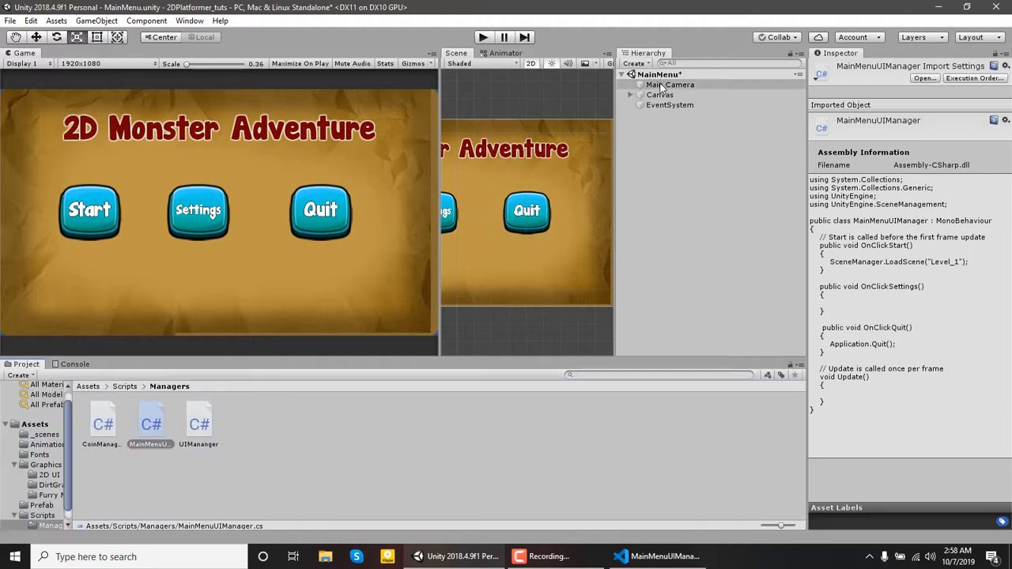
left_click(660, 94)
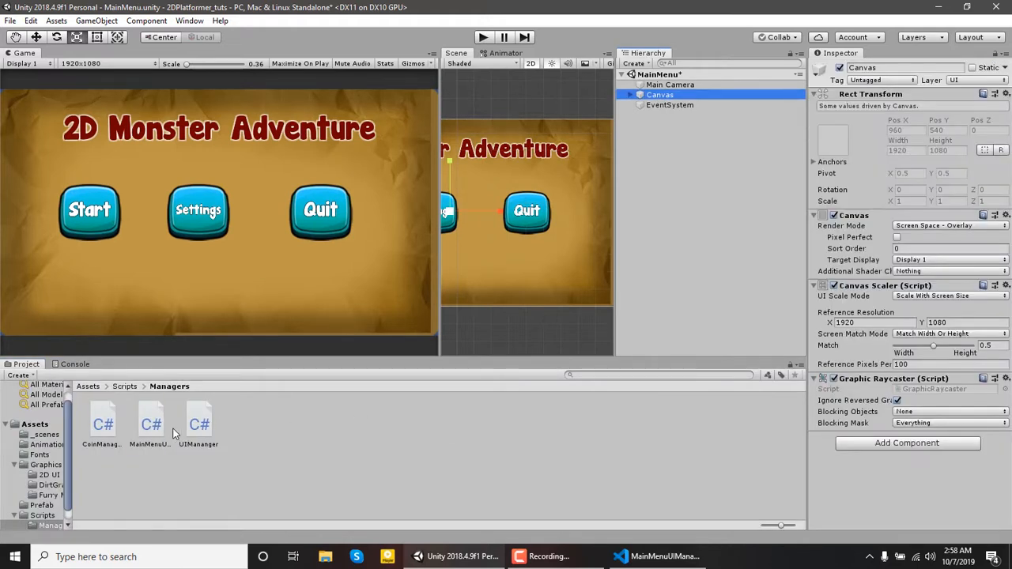
left_click_drag(192, 430, 212, 456)
left_click_drag(155, 432, 877, 499)
Select startButton, SettingsButtons and QuitButton together and assign the Canvas as the target object of their On Click event
left_click(630, 94)
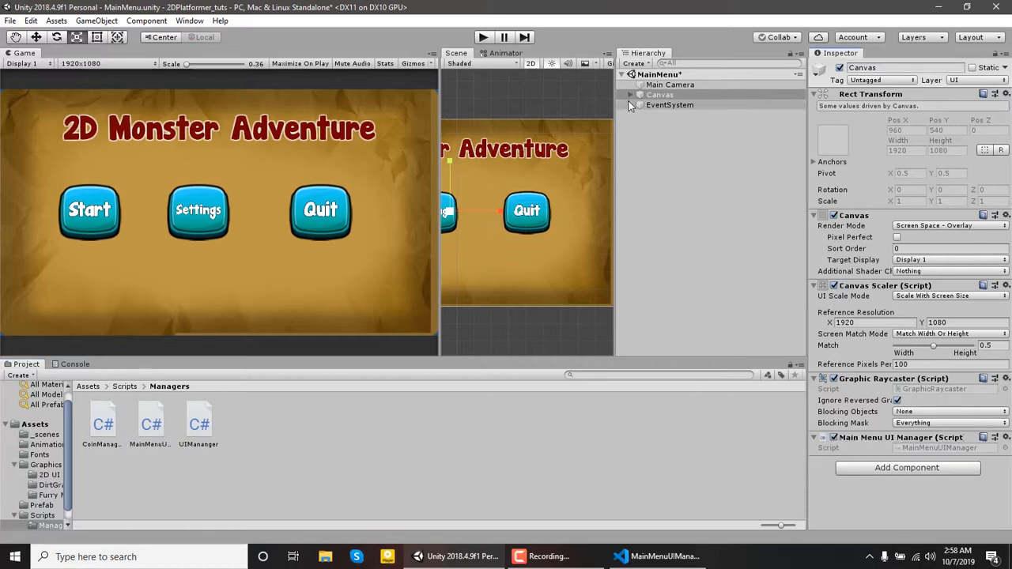
left_click(639, 104)
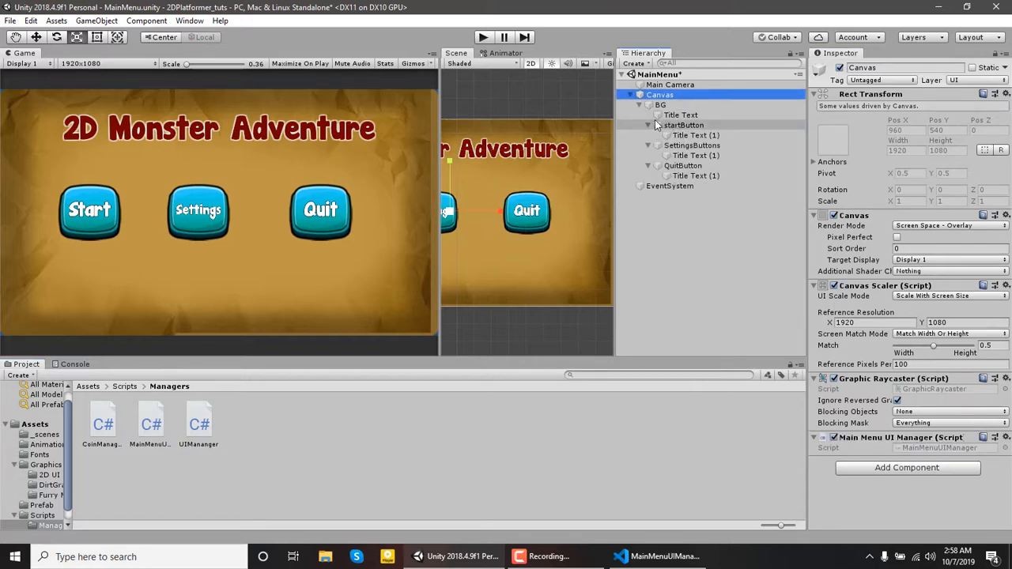
left_click(655, 124)
left_click(649, 125)
left_click(649, 135)
left_click(649, 146)
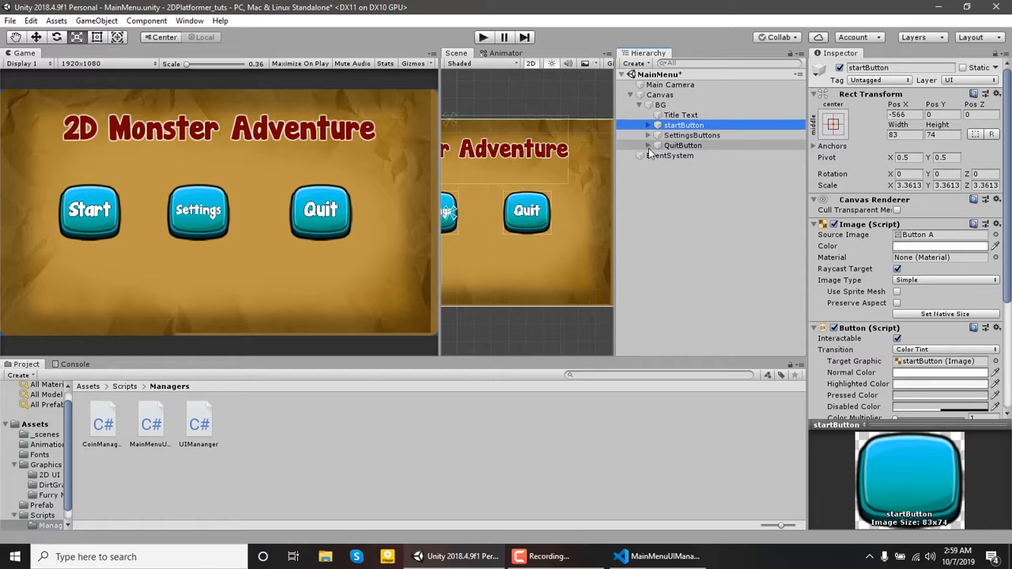
left_click(682, 145)
left_click(686, 135, "shift")
left_click(676, 126, "shift")
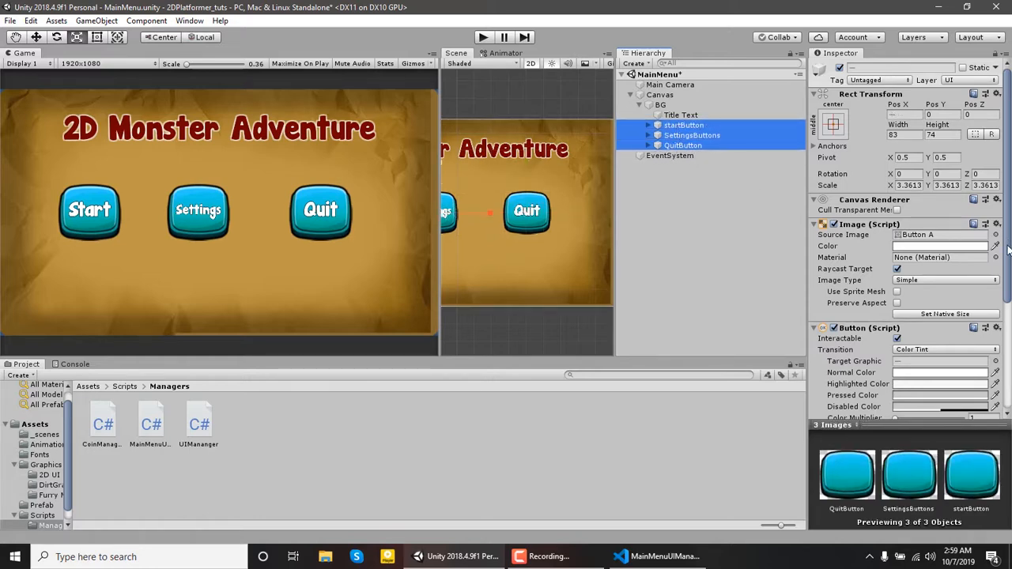
scroll(898, 365, "down", 5)
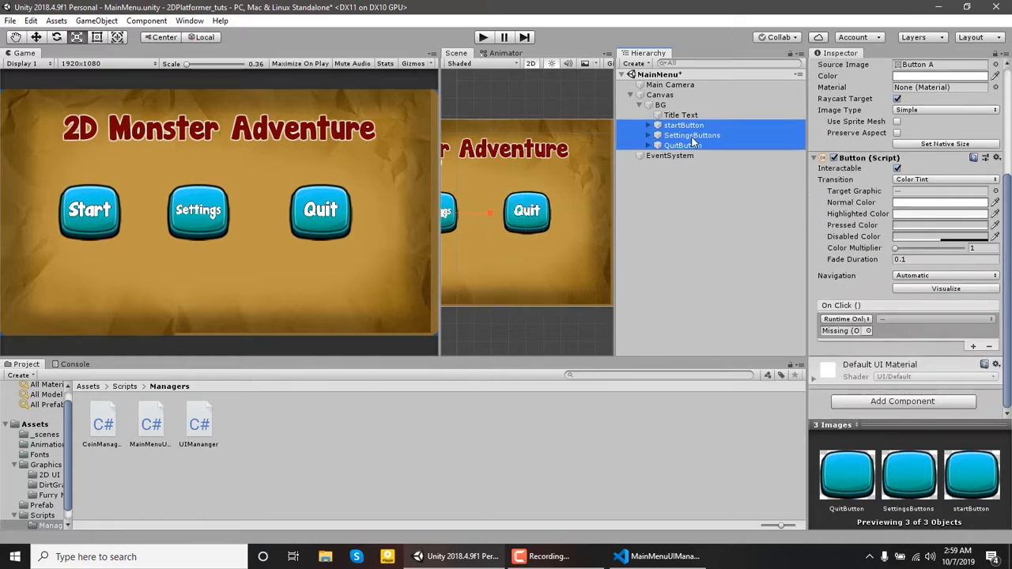
left_click_drag(667, 96, 845, 332)
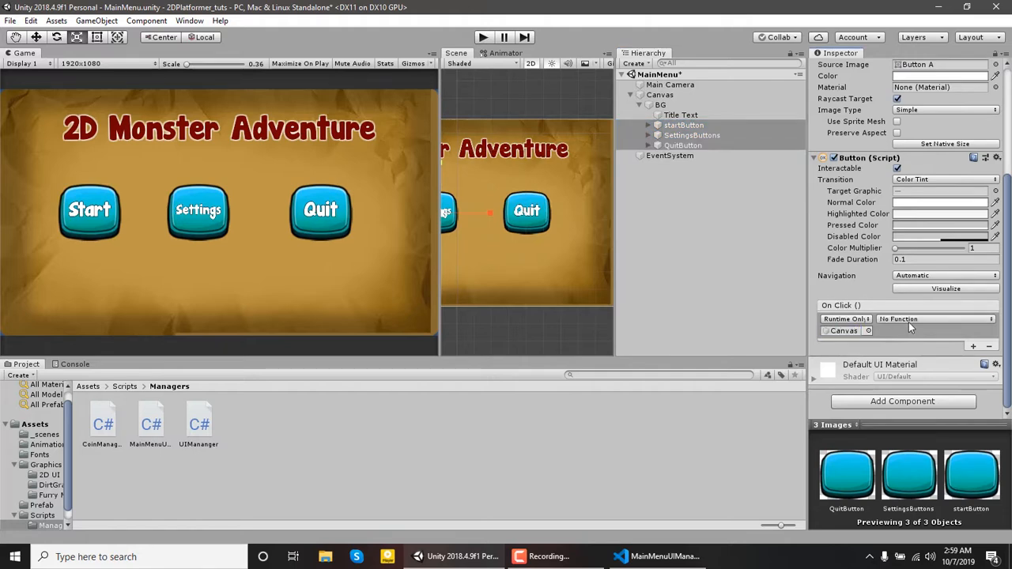
Set the On Click function of the three selected menu buttons to MainMenuUIManager.OnClickStart, then select only startButton
left_click(909, 319)
mouse_move(927, 421)
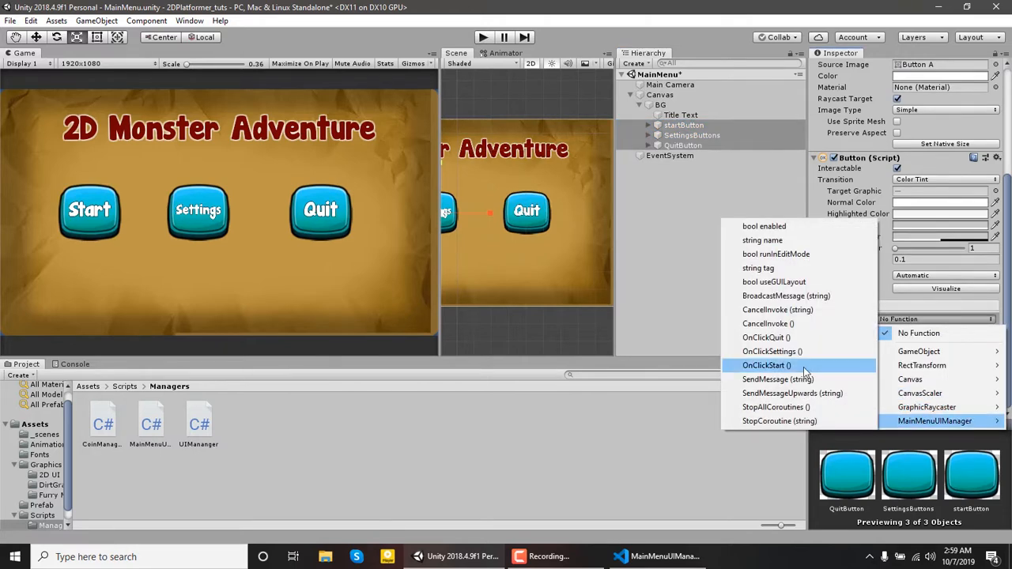
left_click(804, 365)
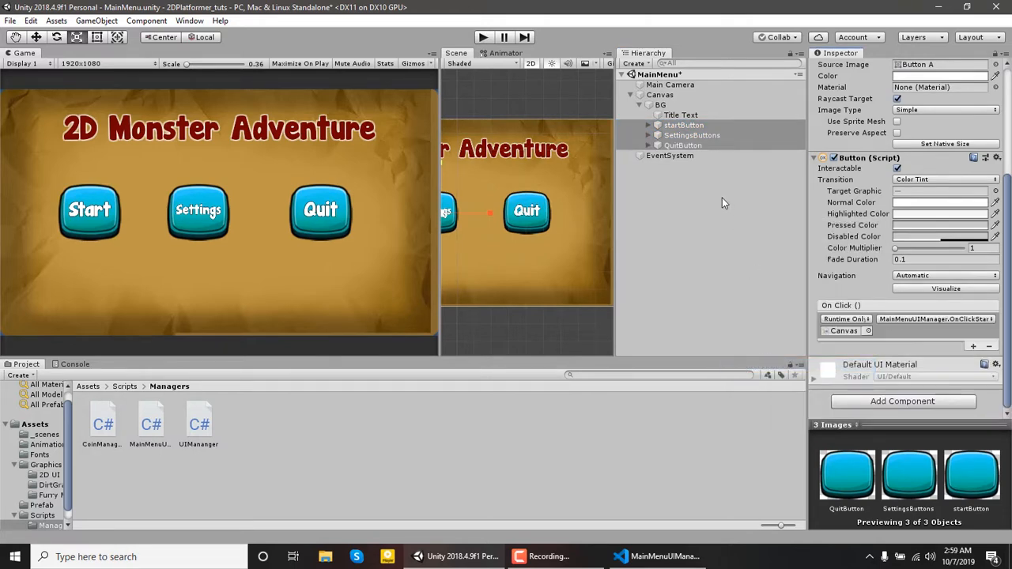
left_click(684, 125)
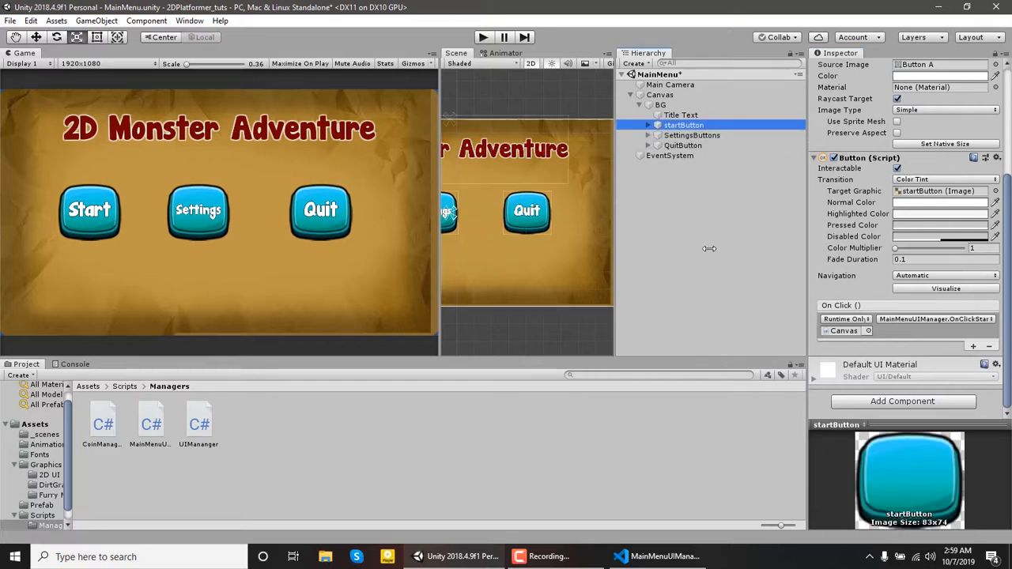
Change the On Click function of SettingsButtons to MainMenuUIManager.OnClickSettings
left_click(686, 136)
left_click(899, 318)
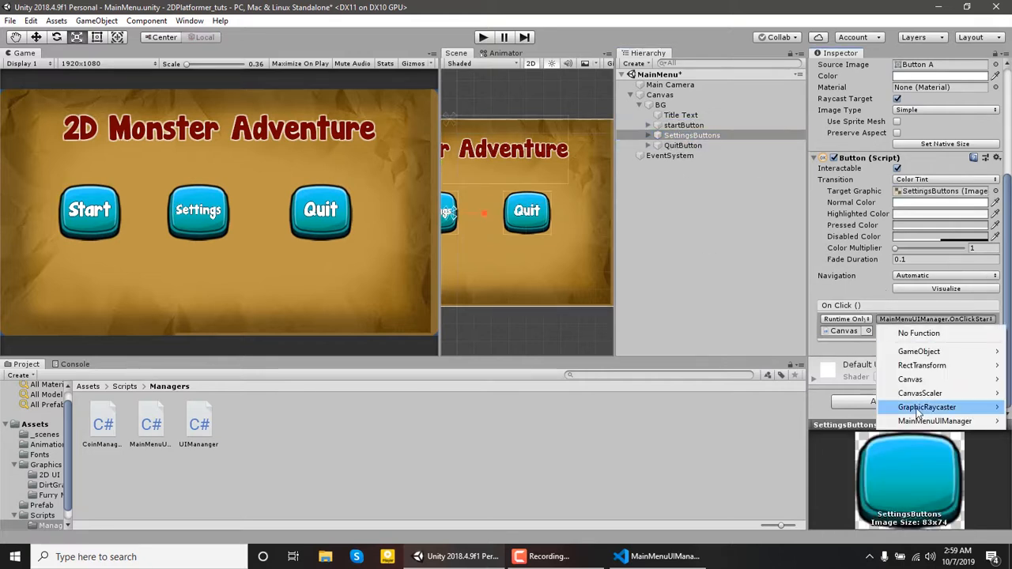
mouse_move(925, 423)
left_click(771, 353)
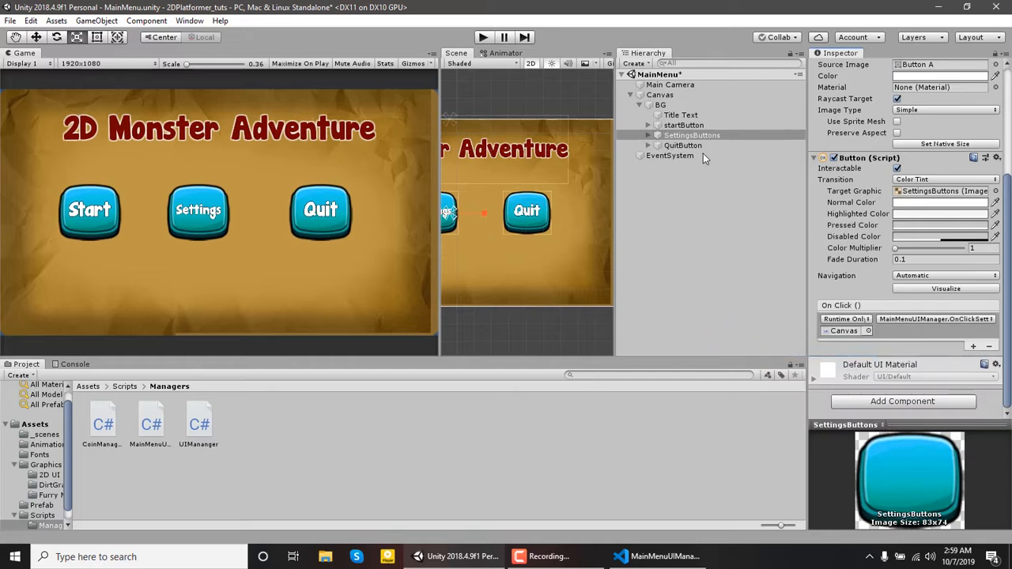
Change the On Click function of QuitButton to MainMenuUIManager.OnClickQuit and clear the selection
left_click(683, 145)
left_click(906, 328)
left_click(934, 319)
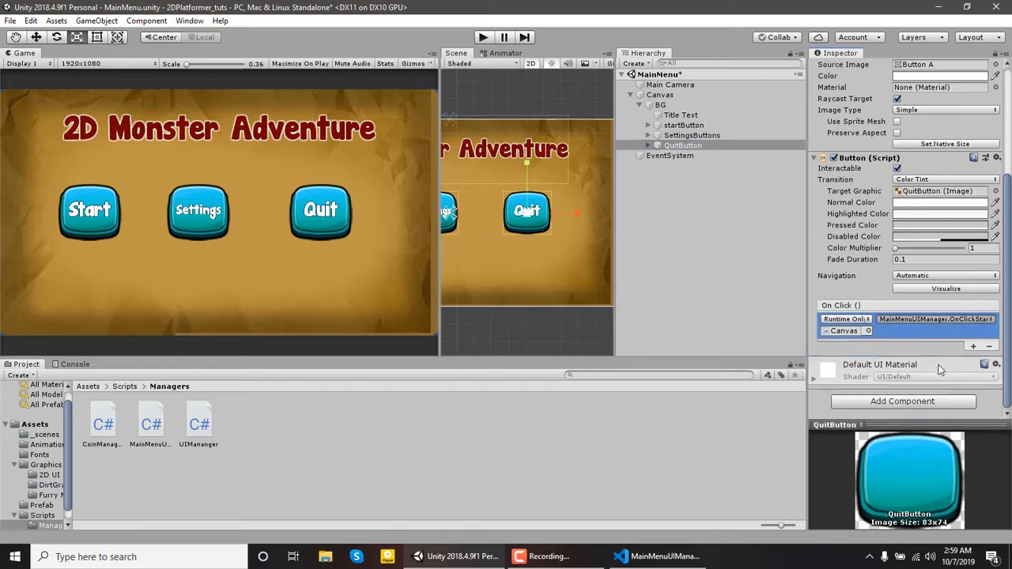
mouse_move(935, 421)
left_click(766, 338)
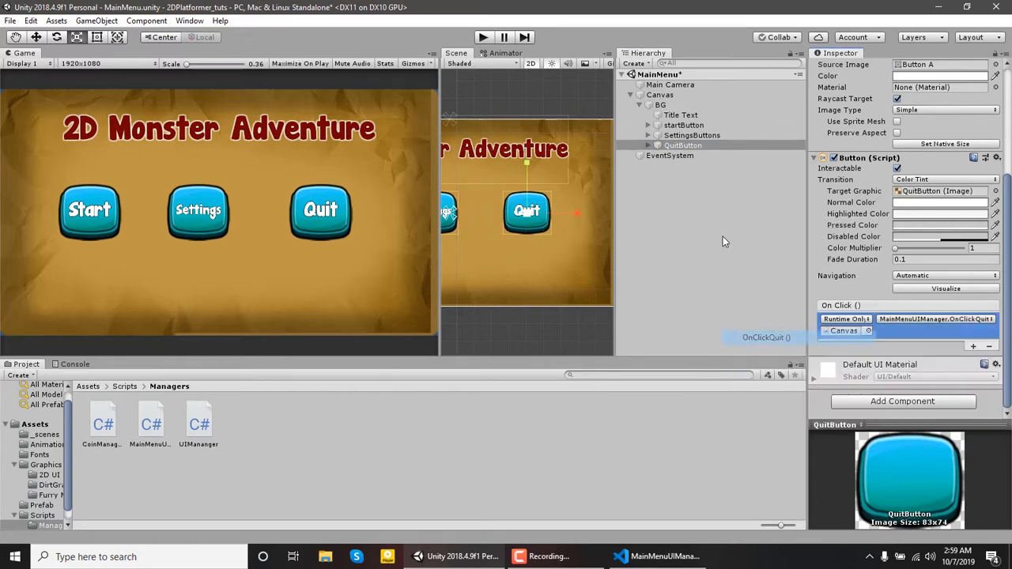
left_click(720, 238)
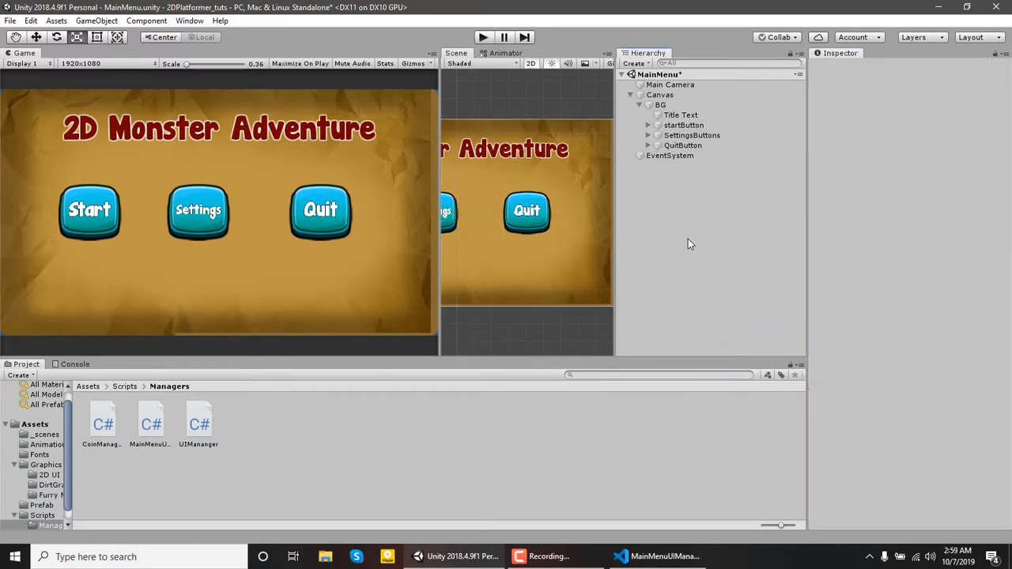
Rename the Sample Scene asset in the _scenes folder to Level_1
left_click(48, 438)
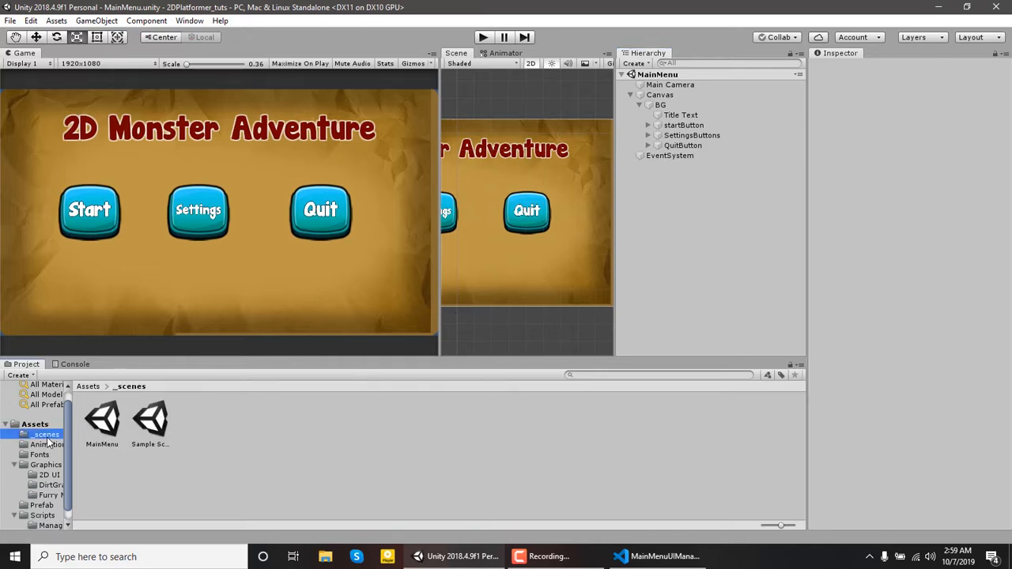
left_click(157, 428)
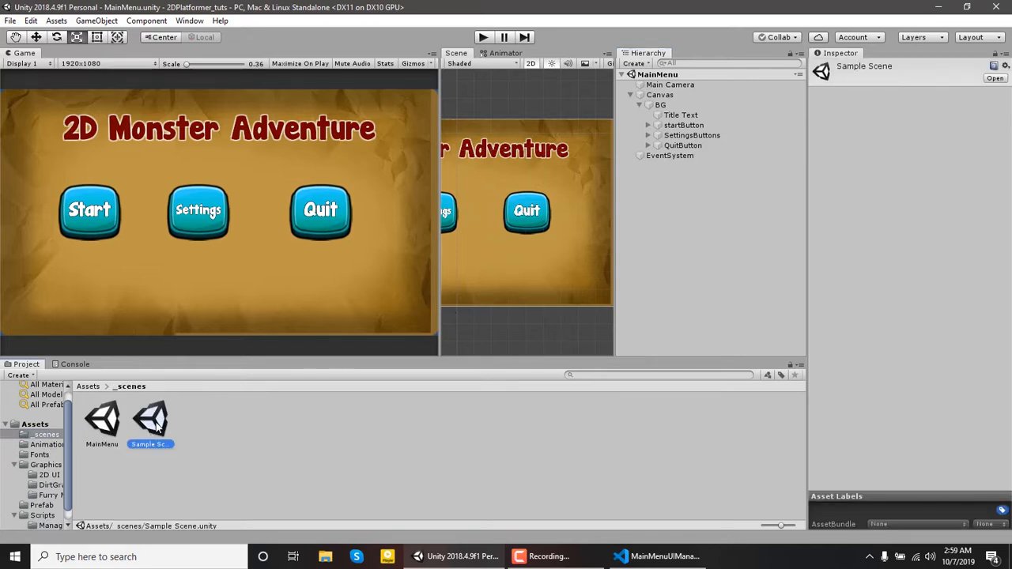
left_click(157, 425)
type("Lelve")
key("BackSpace")
type("l_1")
key("Return")
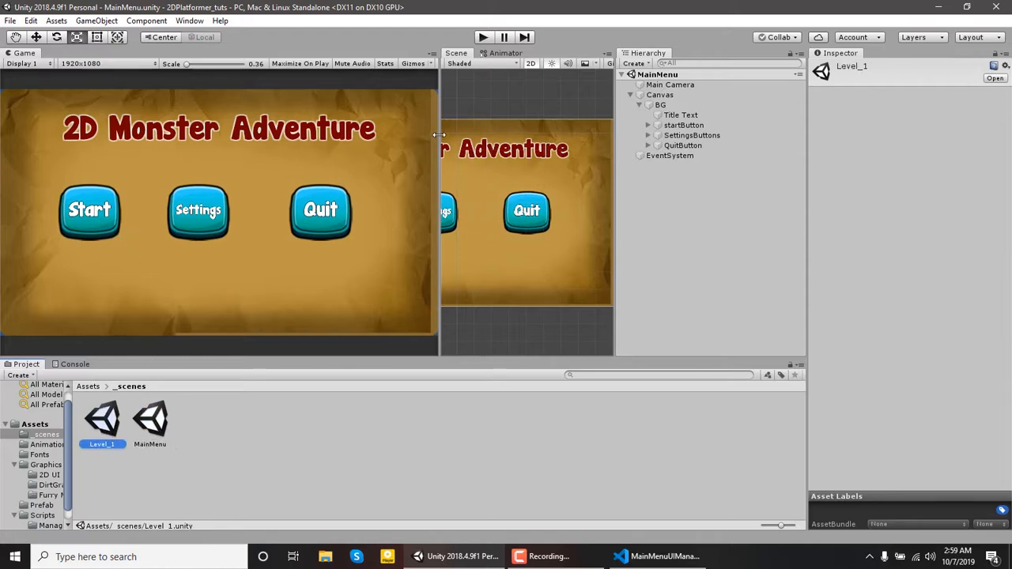
Enlarge the Game view and add the MainMenu and Level_1 scenes, in that order, to the build's scene list
left_click_drag(441, 131, 503, 166)
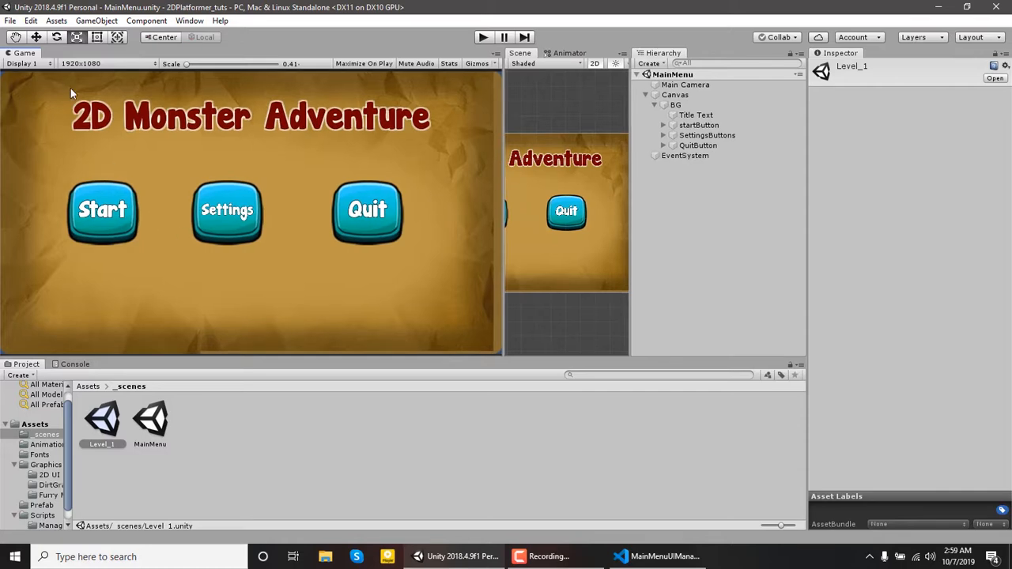
left_click(10, 21)
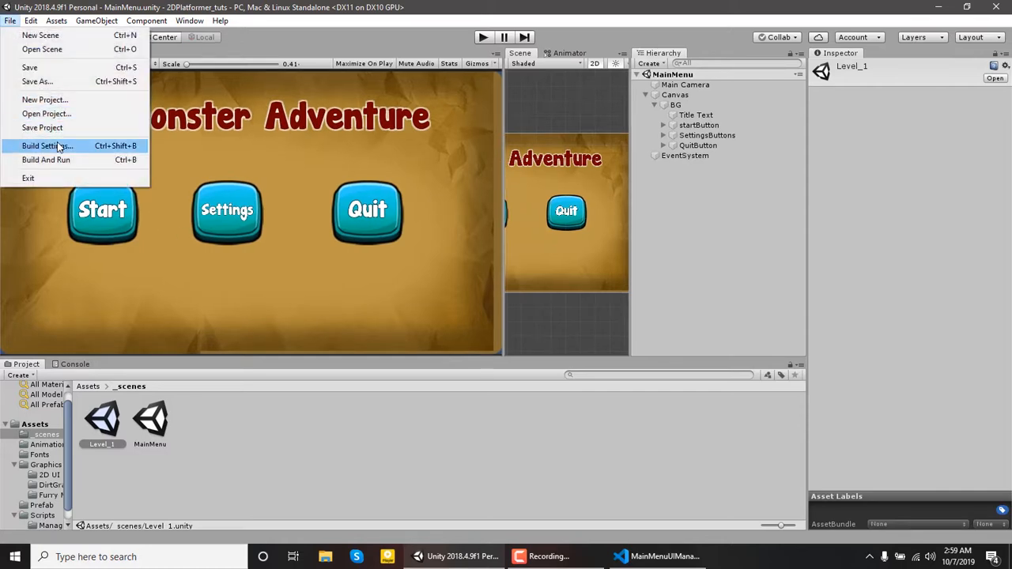
left_click(47, 145)
left_click(156, 421)
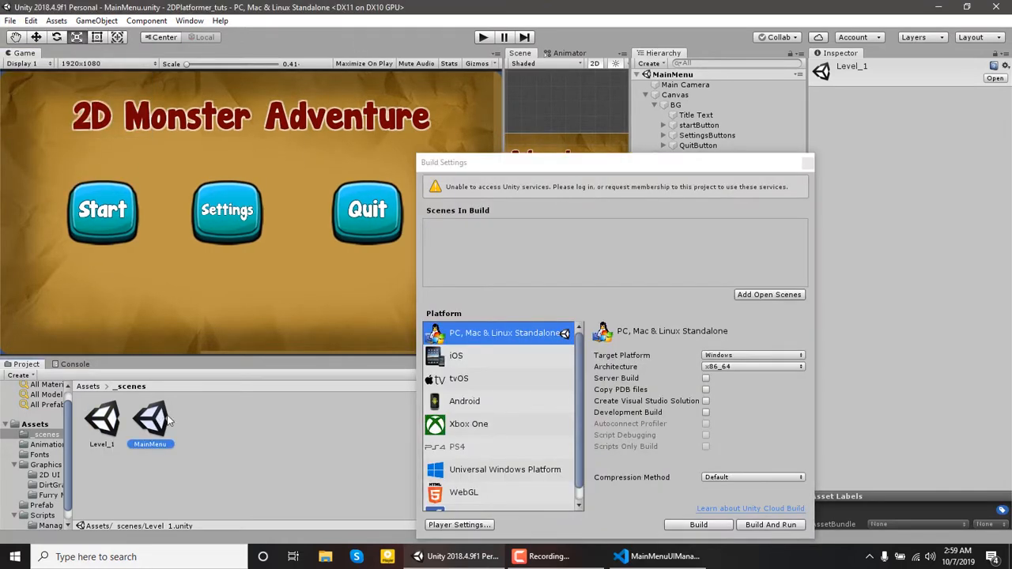
left_click_drag(167, 421, 554, 263)
left_click_drag(94, 444, 552, 272)
left_click(807, 164)
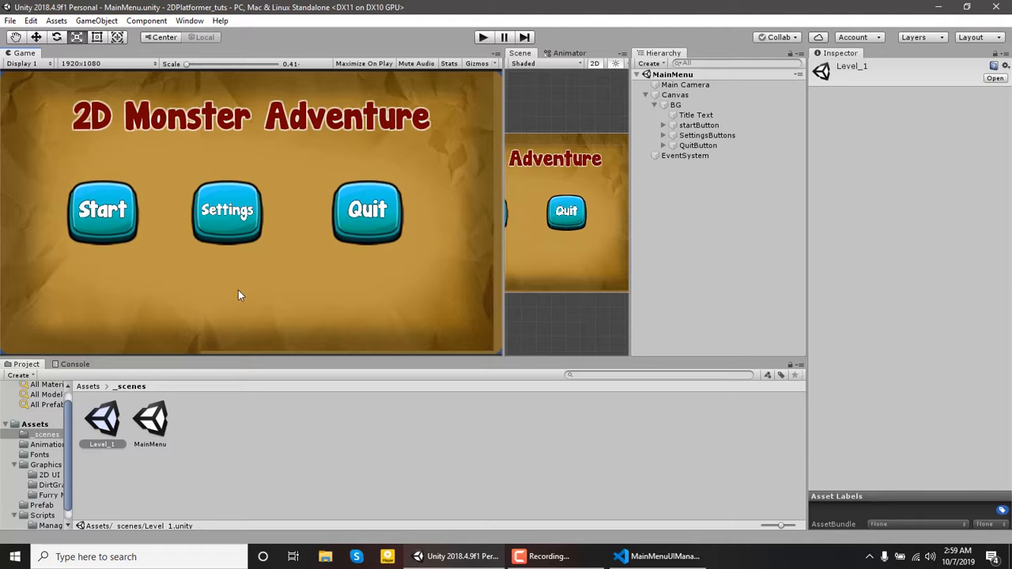
Play-test the main menu by starting the level, and run and jump the character past the coins and obstacles
key("ctrl+p")
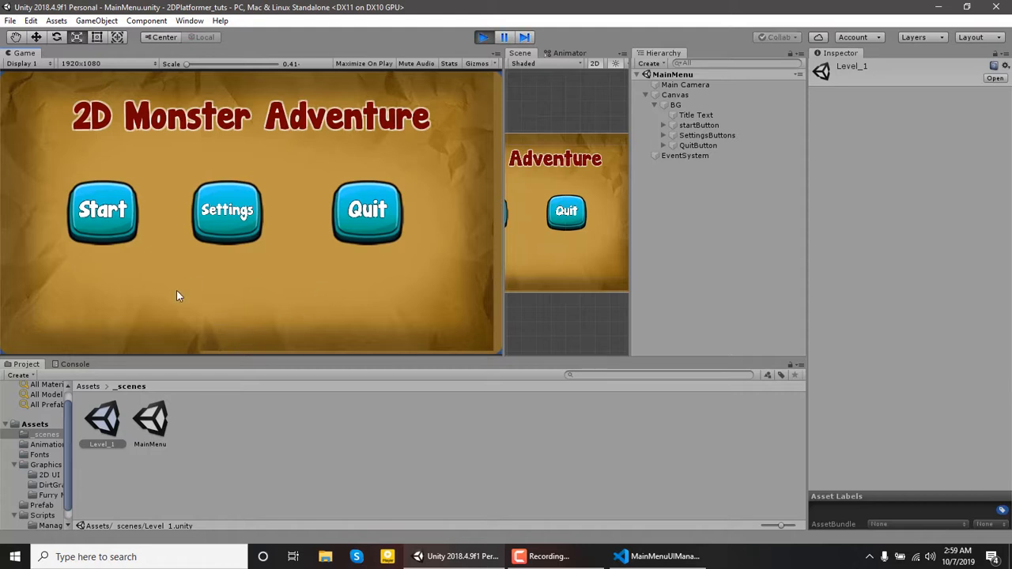
left_click(113, 230)
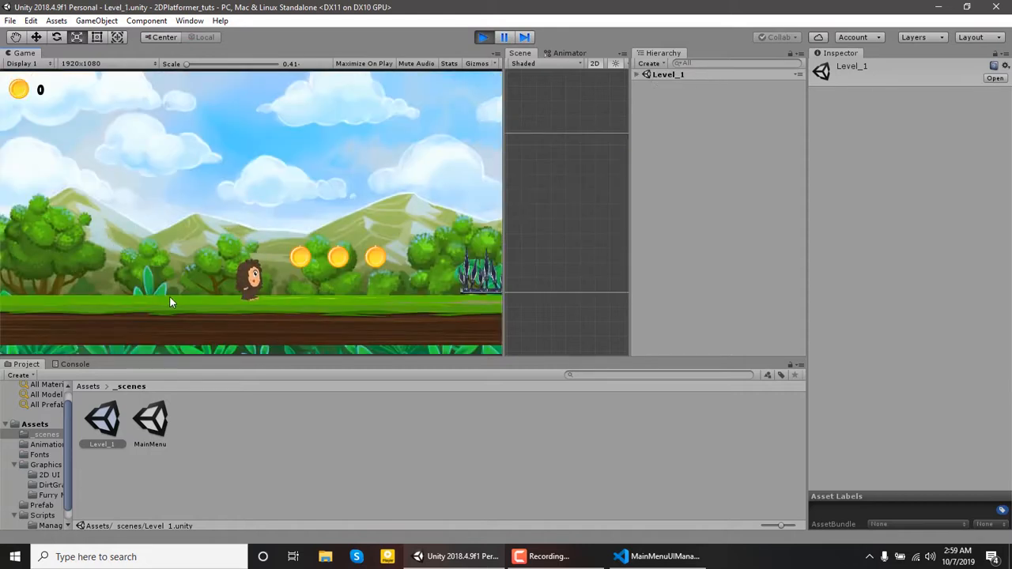
key("Right")
key("space")
key("Left")
key("Right")
key("space")
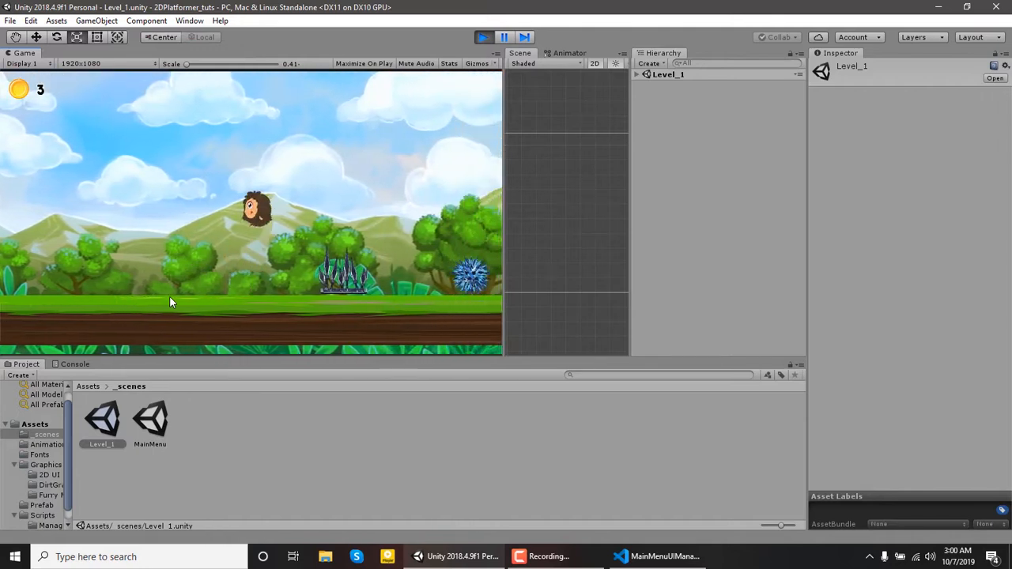
key("Left")
key("Right")
key("space")
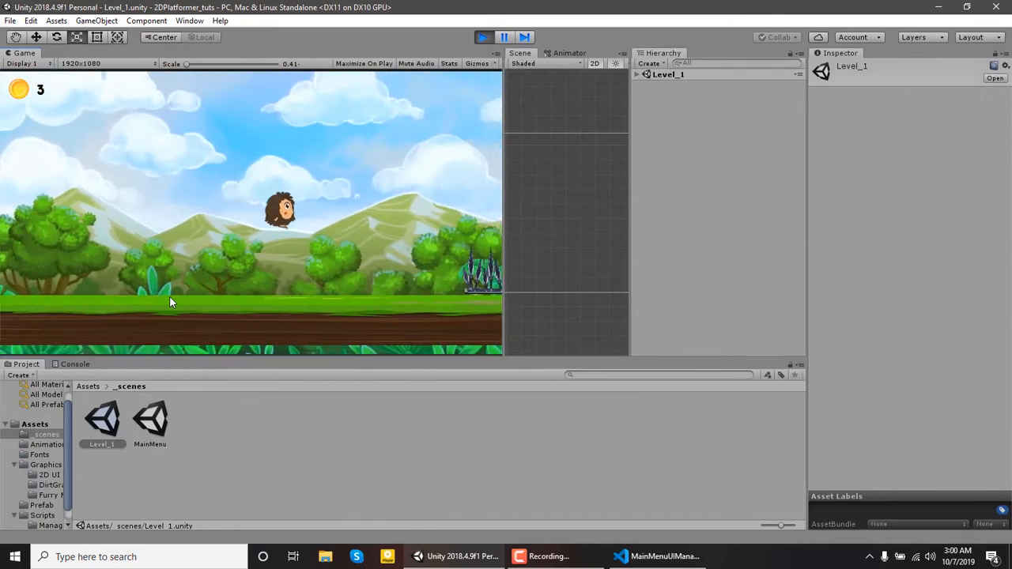
key("space")
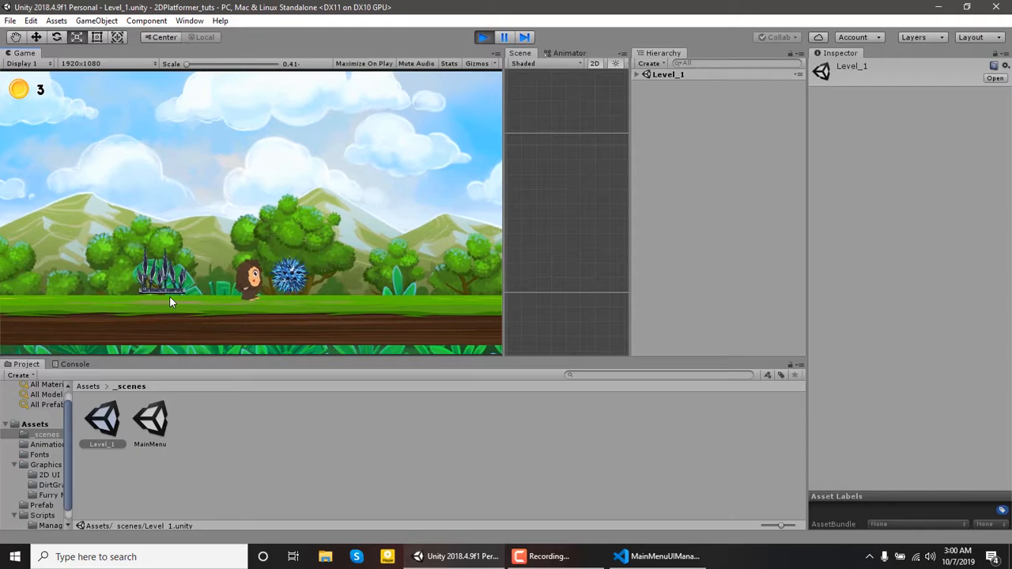
key("Left")
key("space")
key("Right")
key("space")
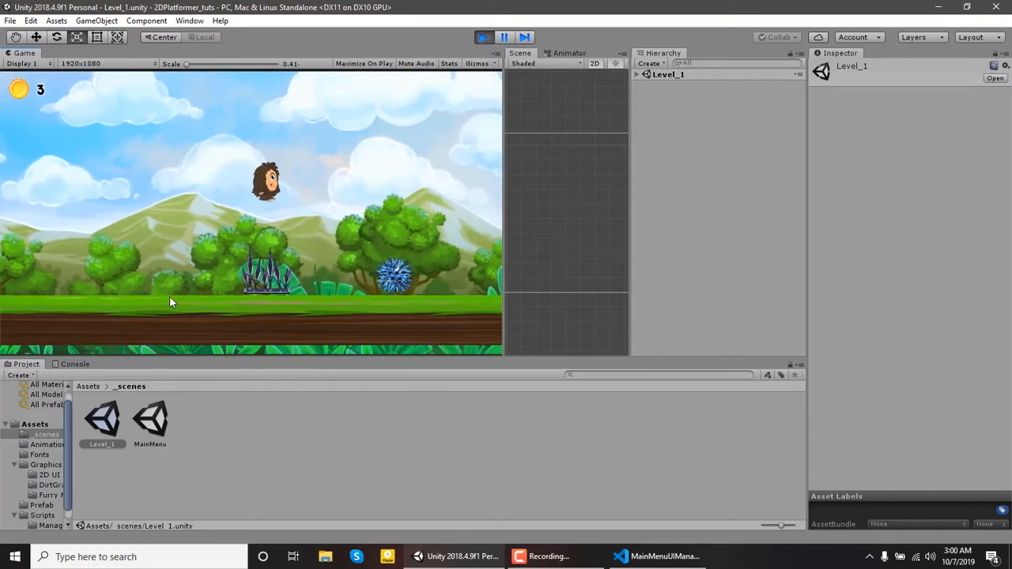
Test the Game Over screen's Retry and Main options, replaying the level in between, and stop play mode
left_click(111, 233)
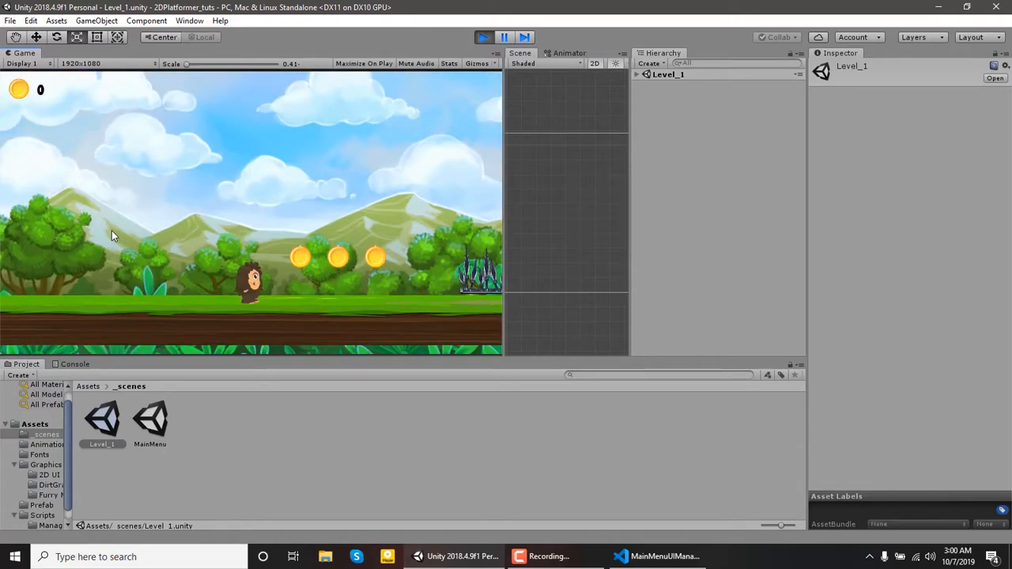
key("Right")
key("space")
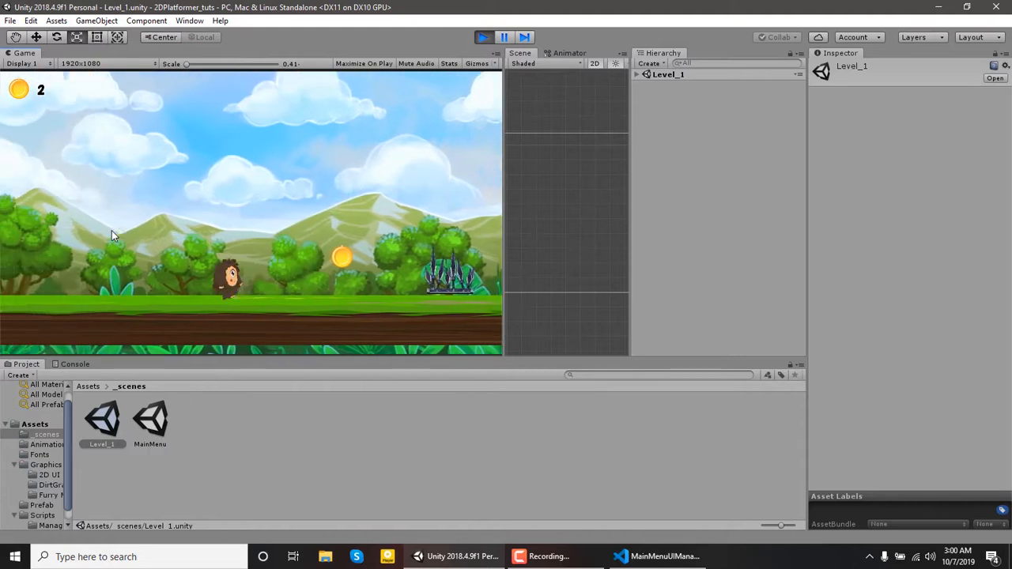
key("space")
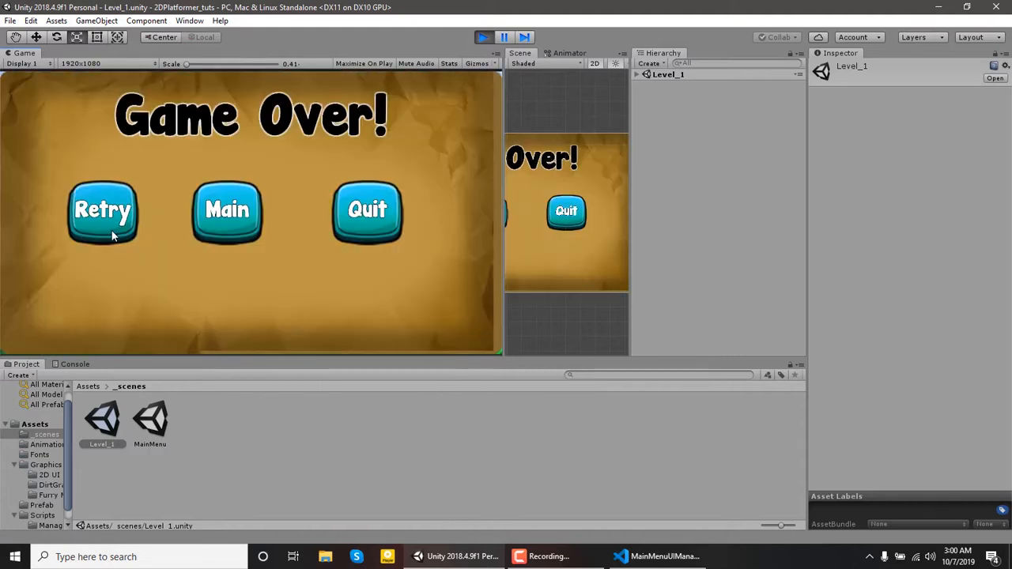
left_click(221, 241)
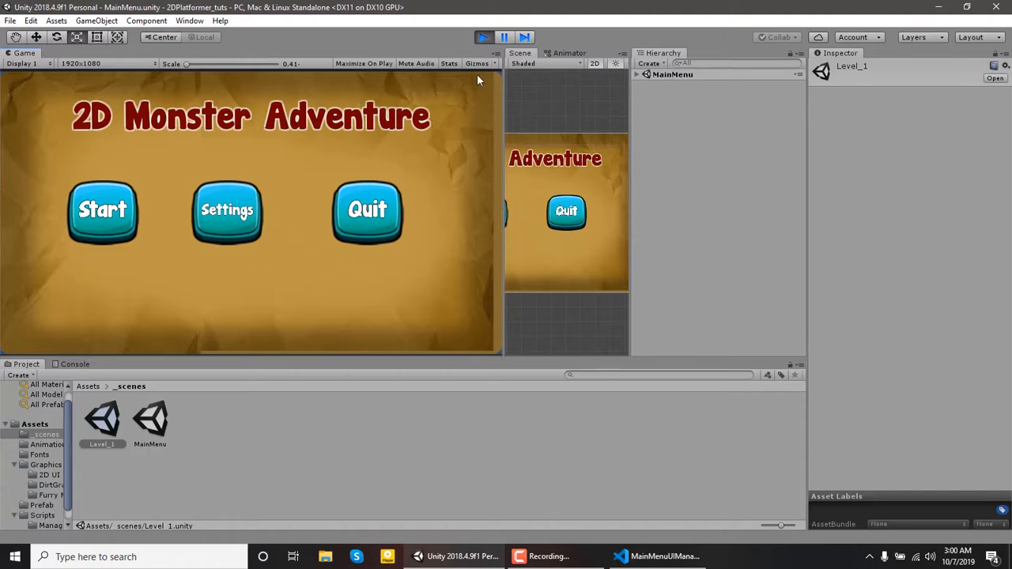
left_click(483, 39)
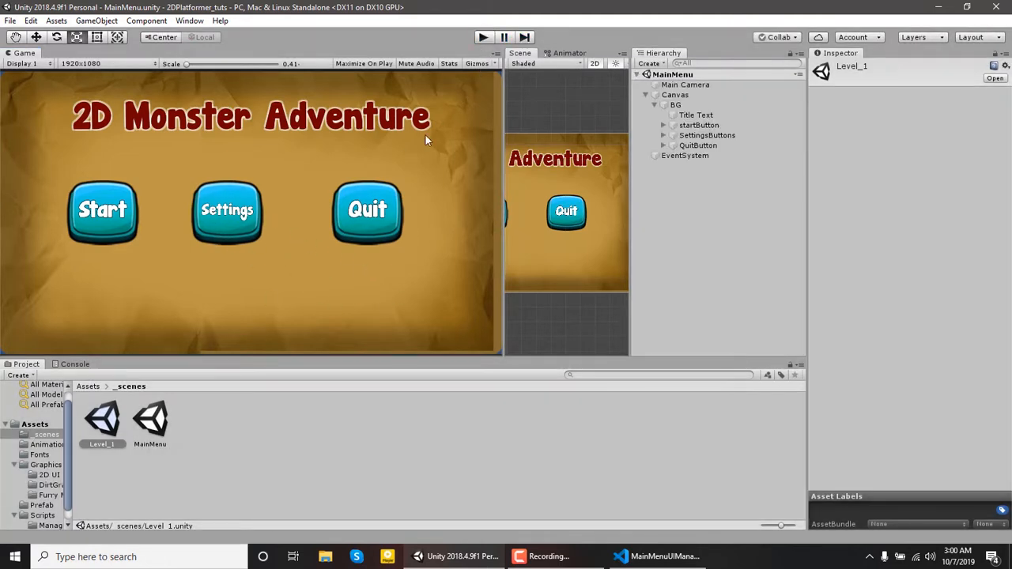
Open the Level_1 scene, widen the Scene view and activate the GameOverPanel under the Canvas
double_click(119, 433)
left_click_drag(503, 353, 261, 354)
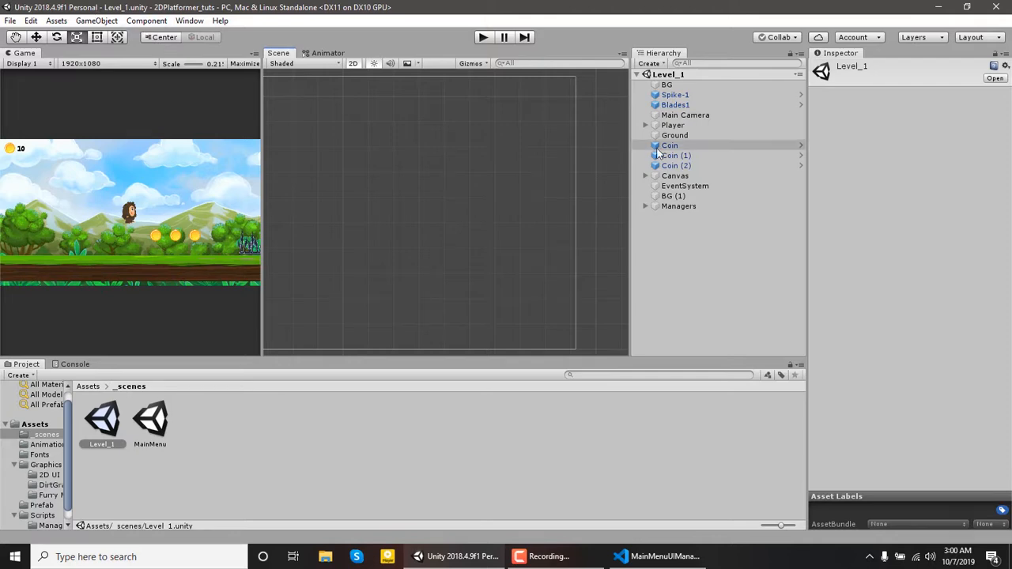
left_click(664, 186)
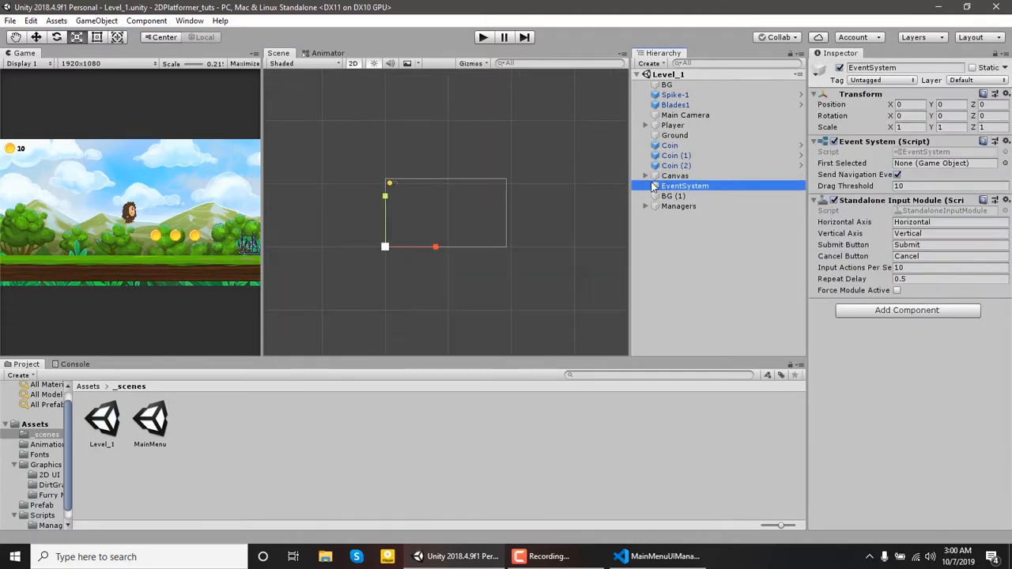
left_click(646, 175)
left_click(696, 195)
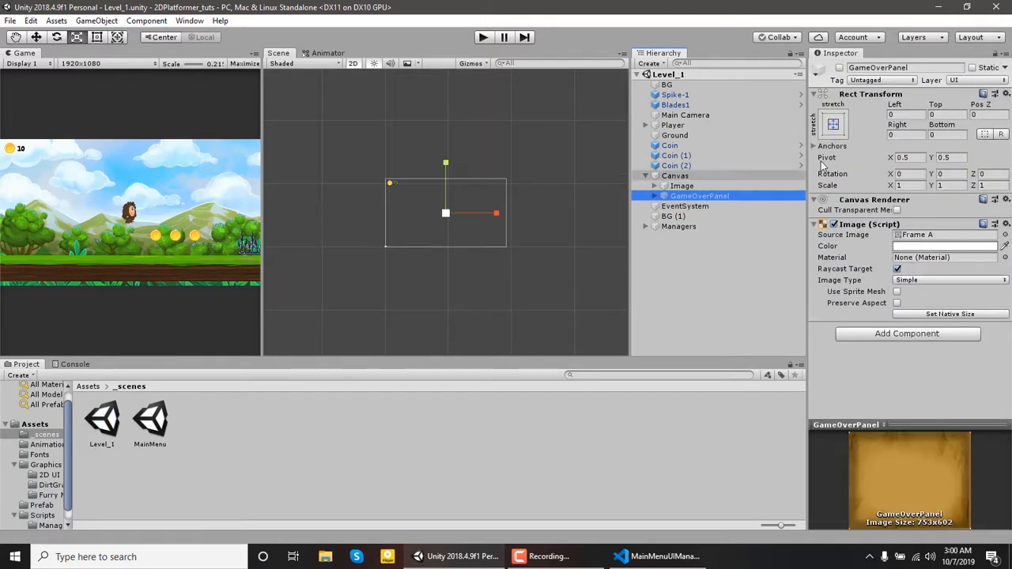
left_click(840, 67)
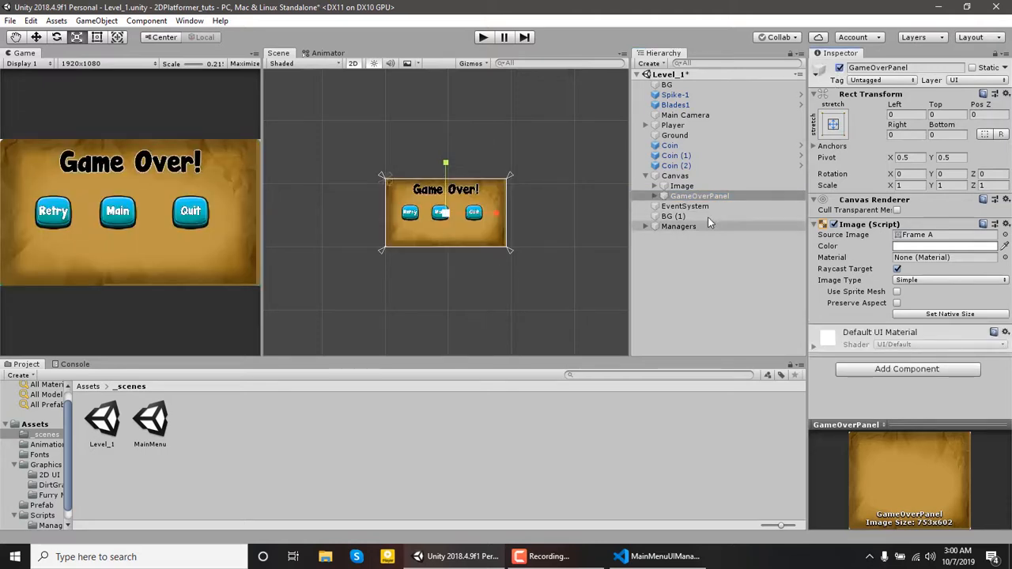
Duplicate the GameOverPanel under the Canvas and deactivate the original panel
left_click(701, 196)
left_click(697, 207)
left_click(699, 195)
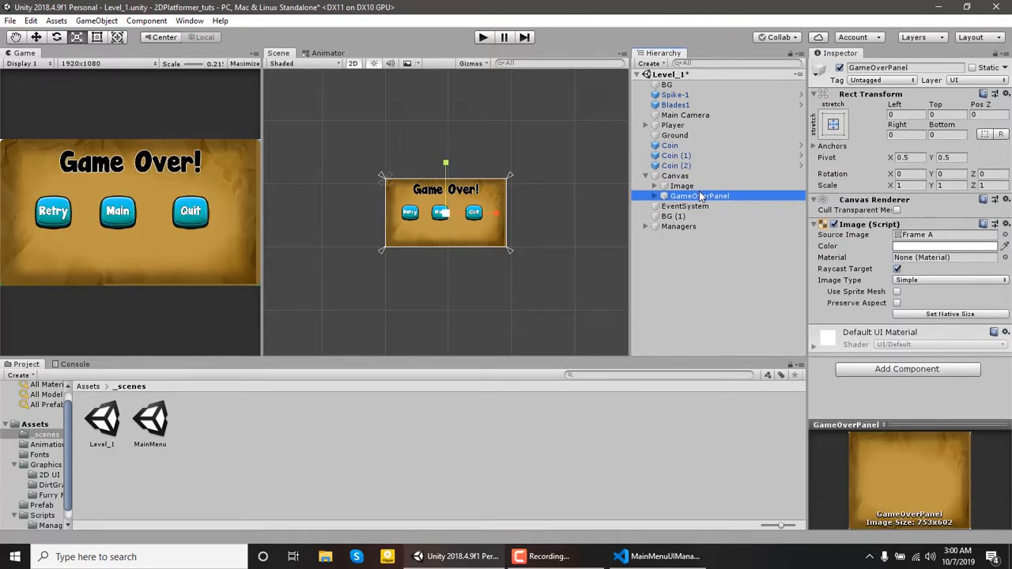
key("ctrl+d")
left_click(706, 196)
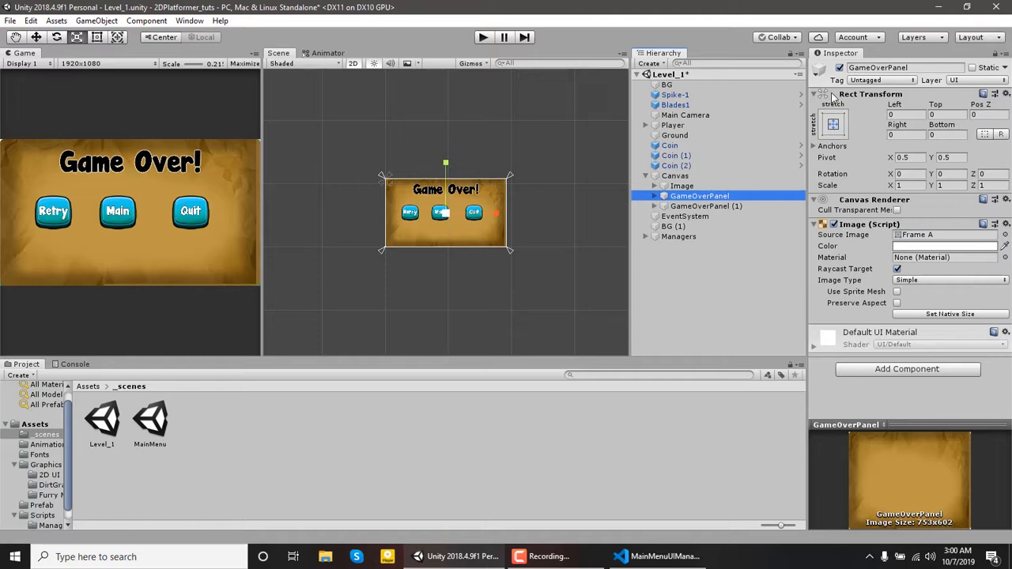
left_click(840, 68)
Rename the duplicated Game Over panel as LevelClearPanel
left_click(738, 207)
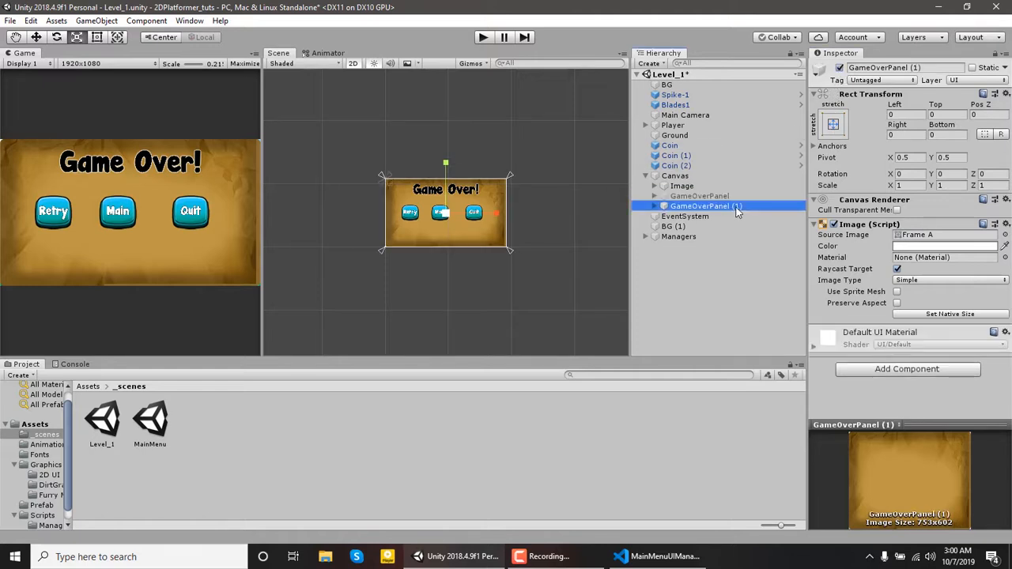
left_click(882, 68)
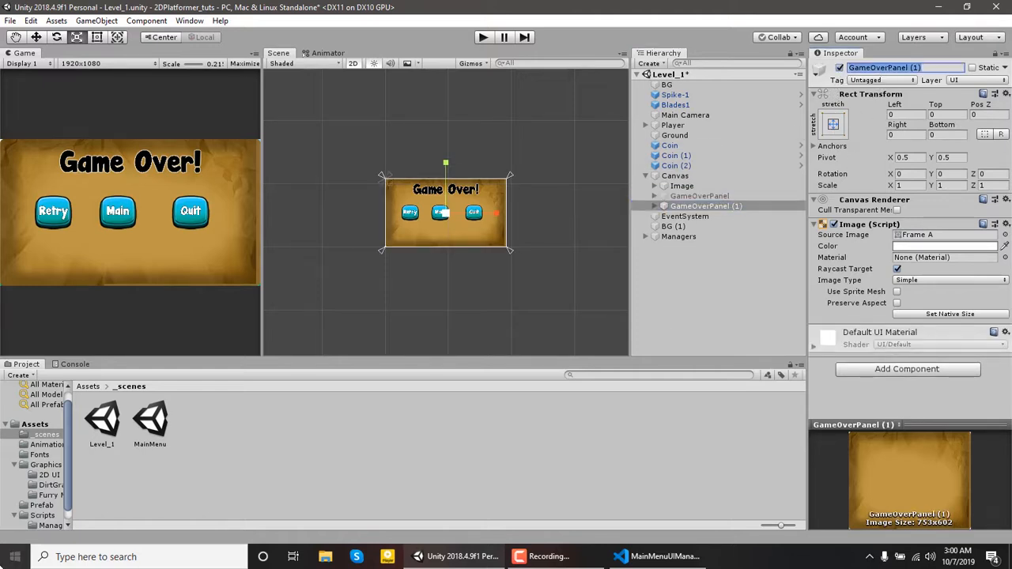
type("Level")
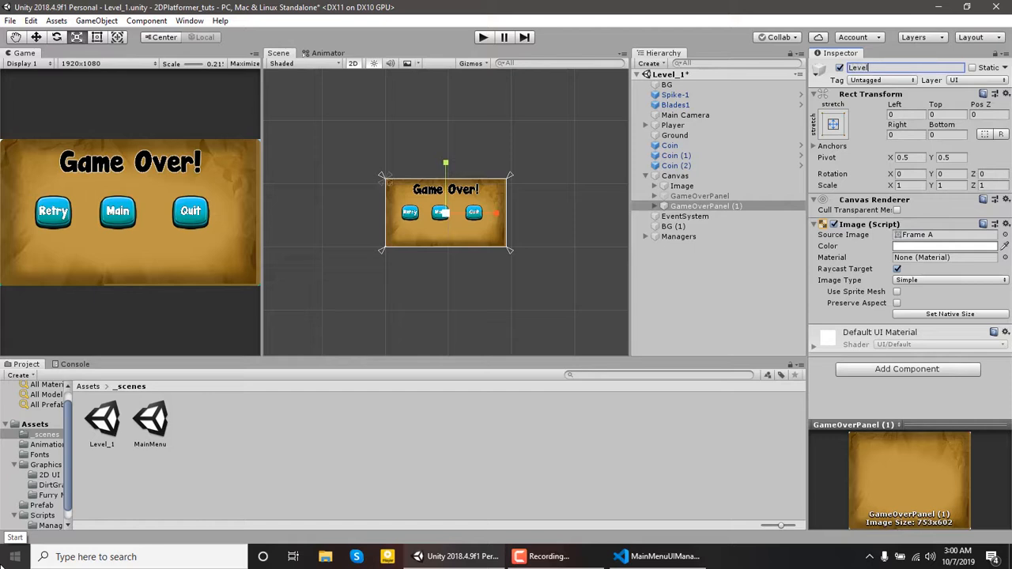
type("ClearPanel")
key("Return")
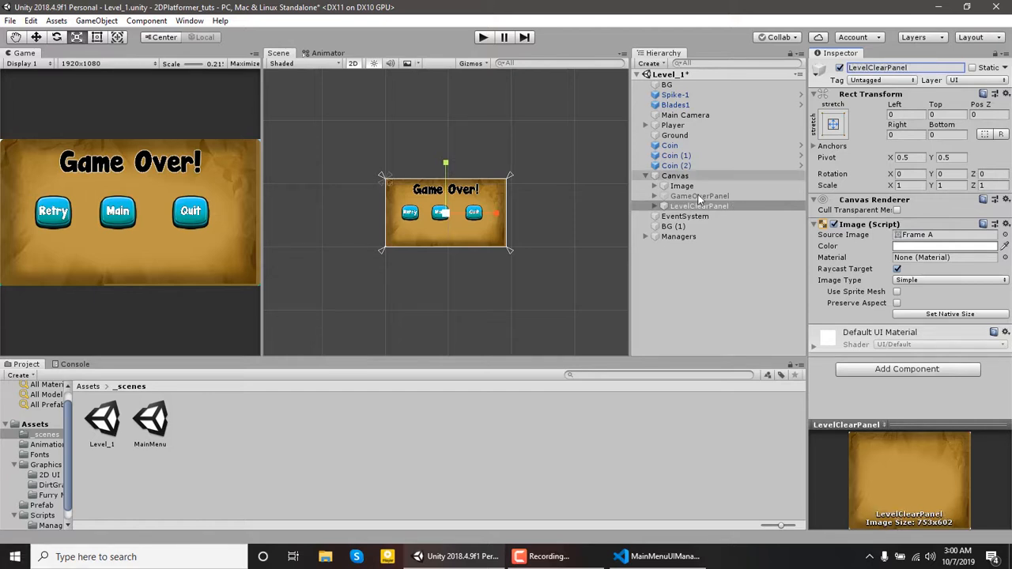
Change the title text of the LevelClearPanel to "Level Clear !"
left_click(655, 205)
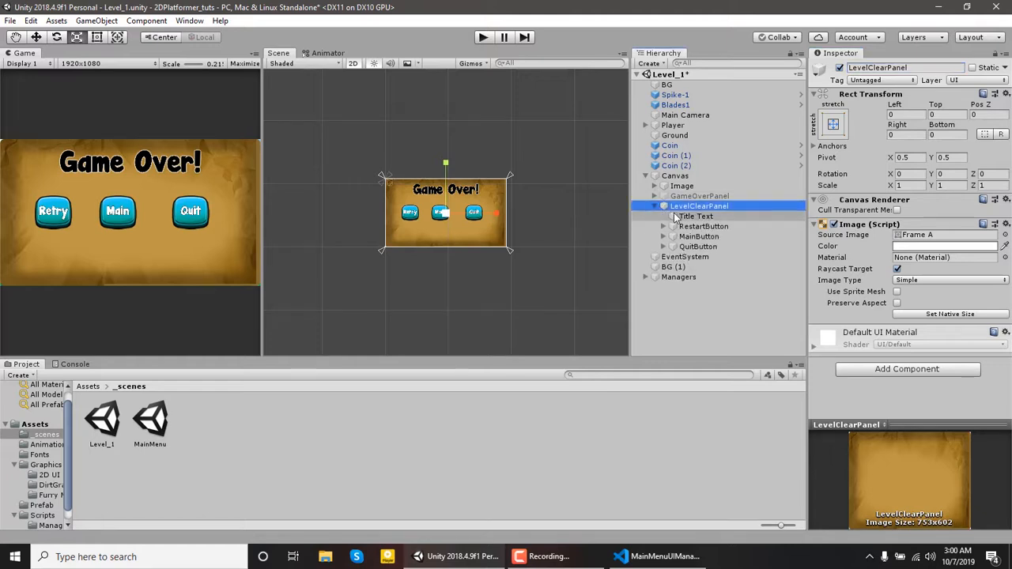
left_click(695, 216)
left_click(842, 250)
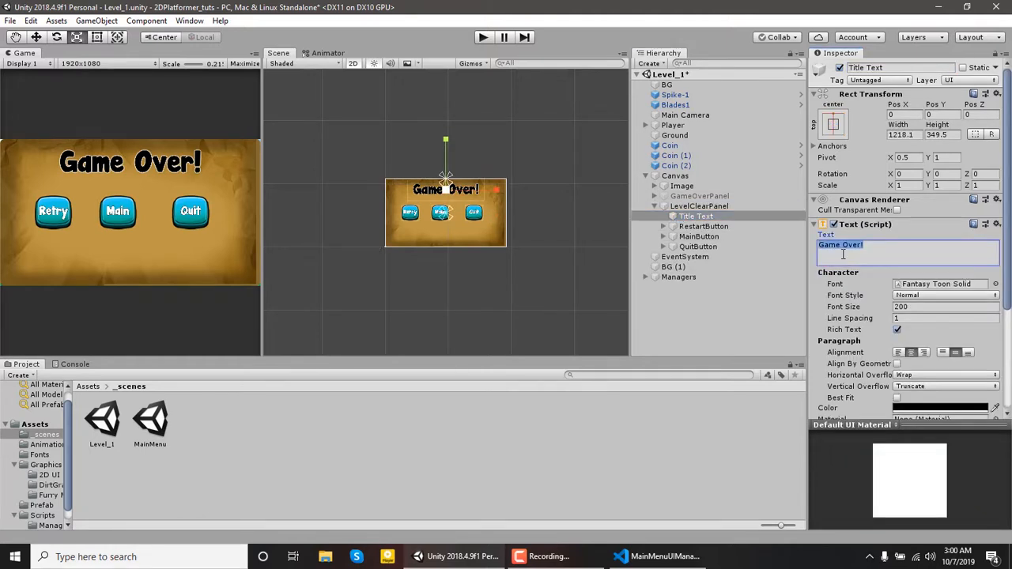
type("Level C")
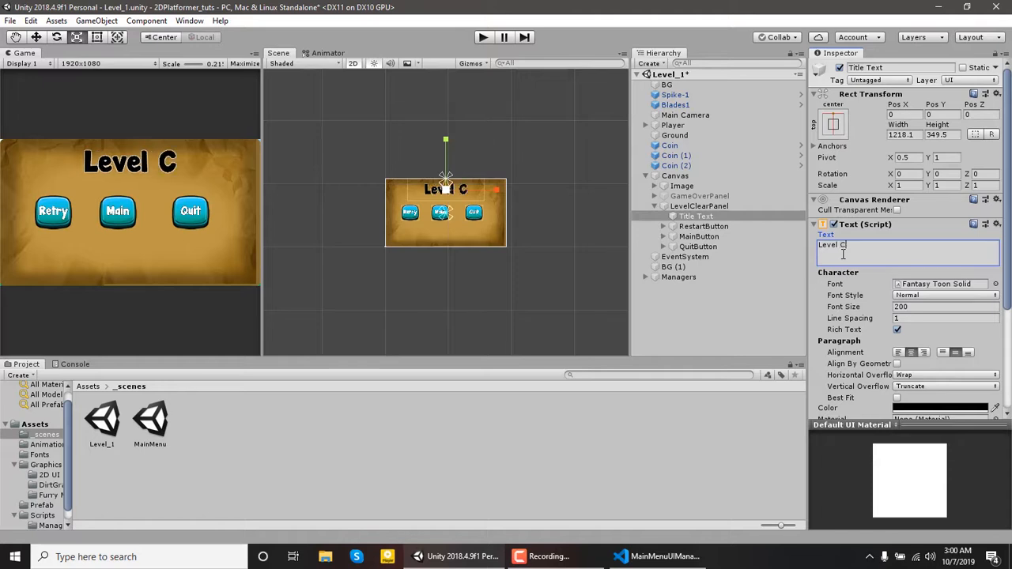
type("lear !")
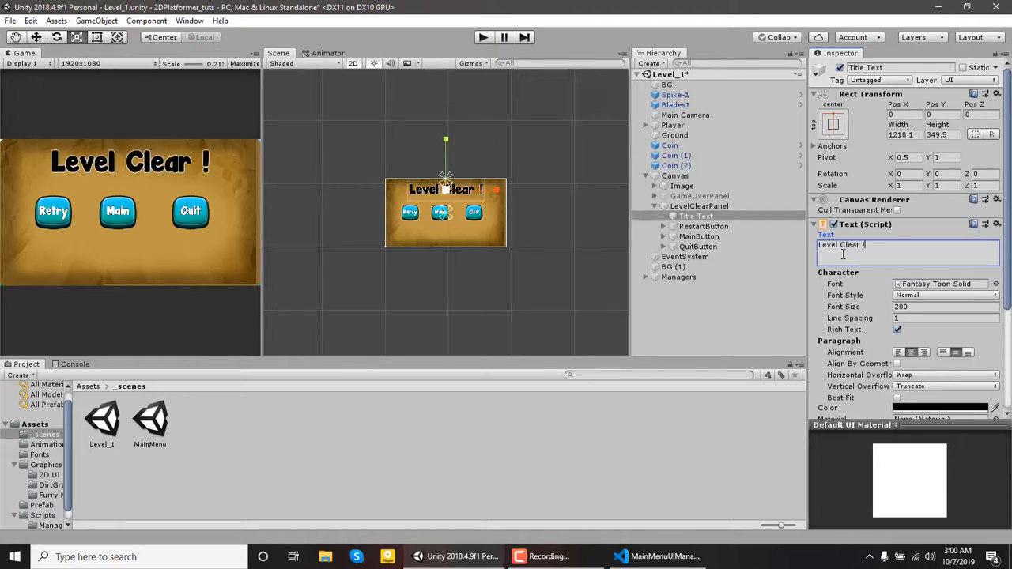
Change the label text of the LevelClearPanel's RestartButton to "Next"
left_click(663, 227)
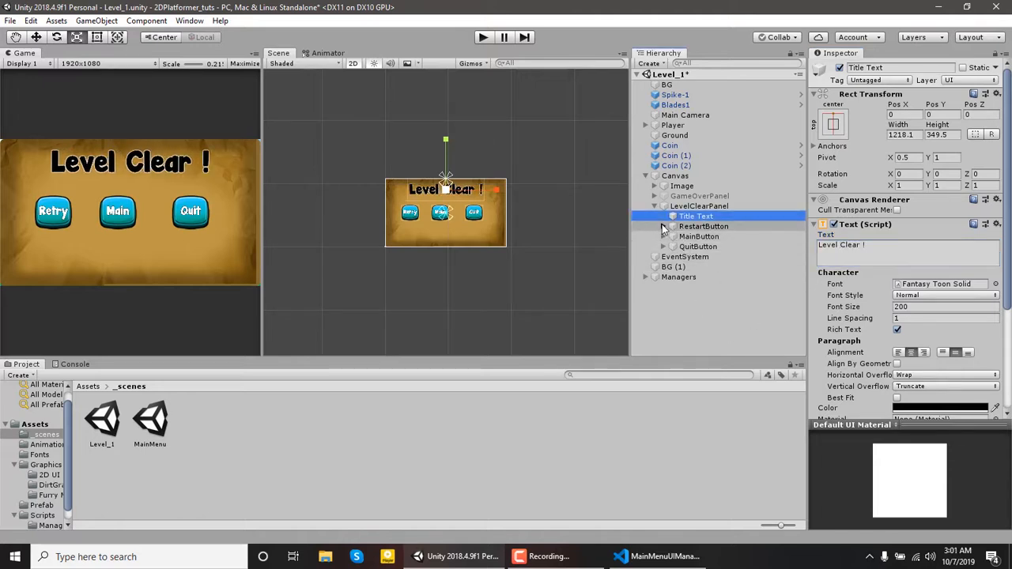
left_click(763, 236)
left_click(867, 250)
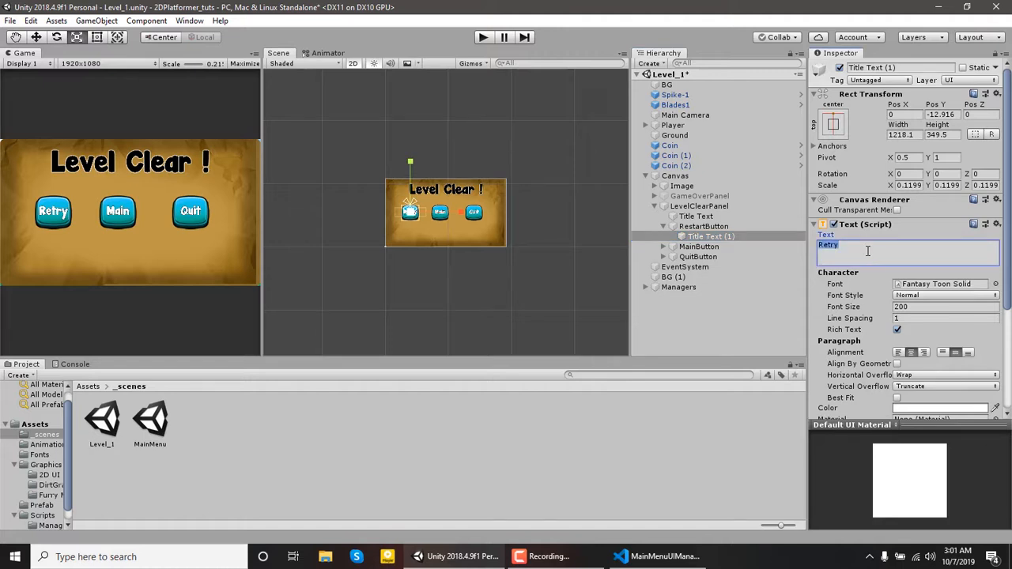
type("Next")
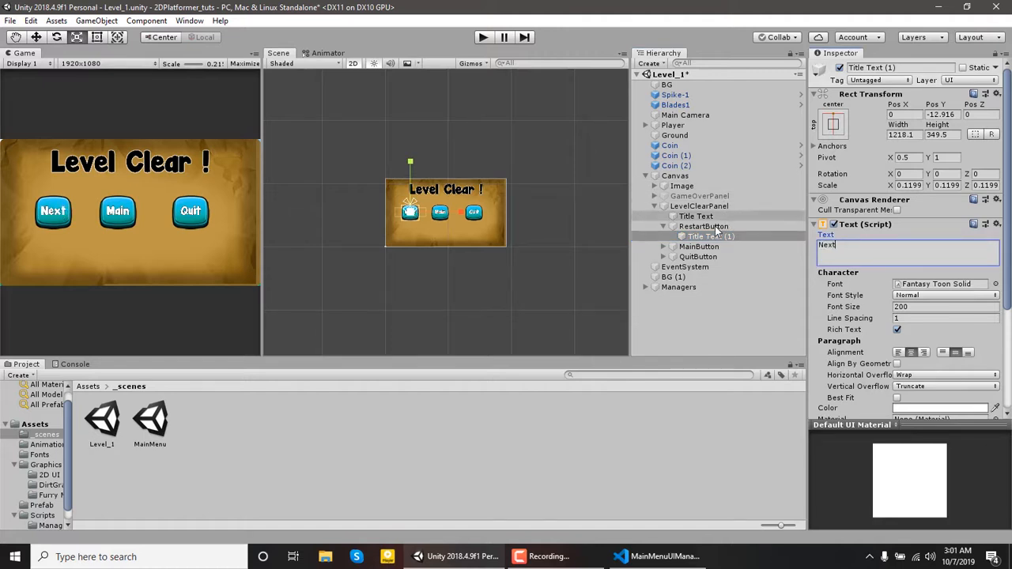
Change the label text of the LevelClearPanel's MainButton to "Retry"
left_click(699, 240)
left_click(695, 247)
double_click(696, 247)
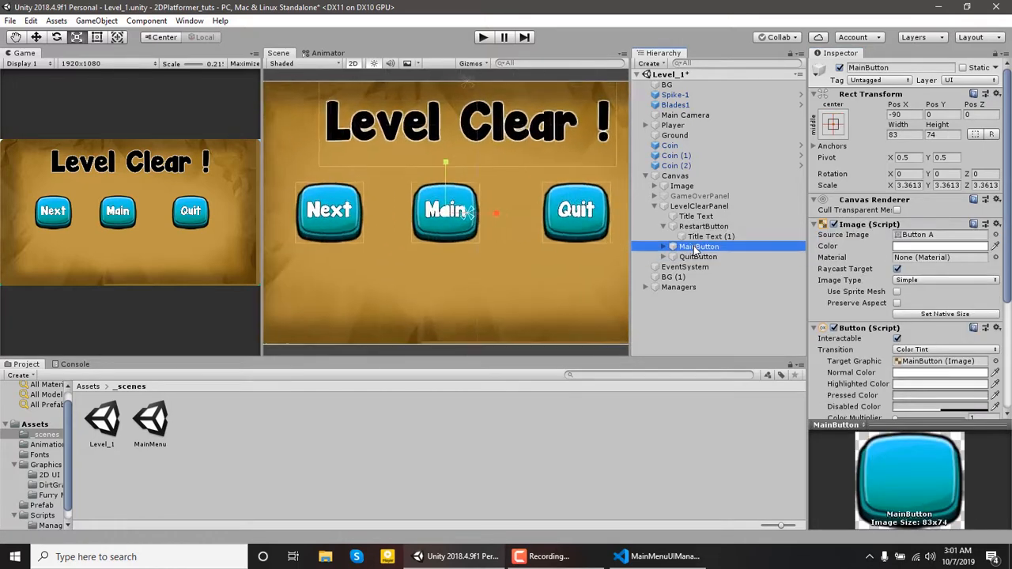
left_click(665, 247)
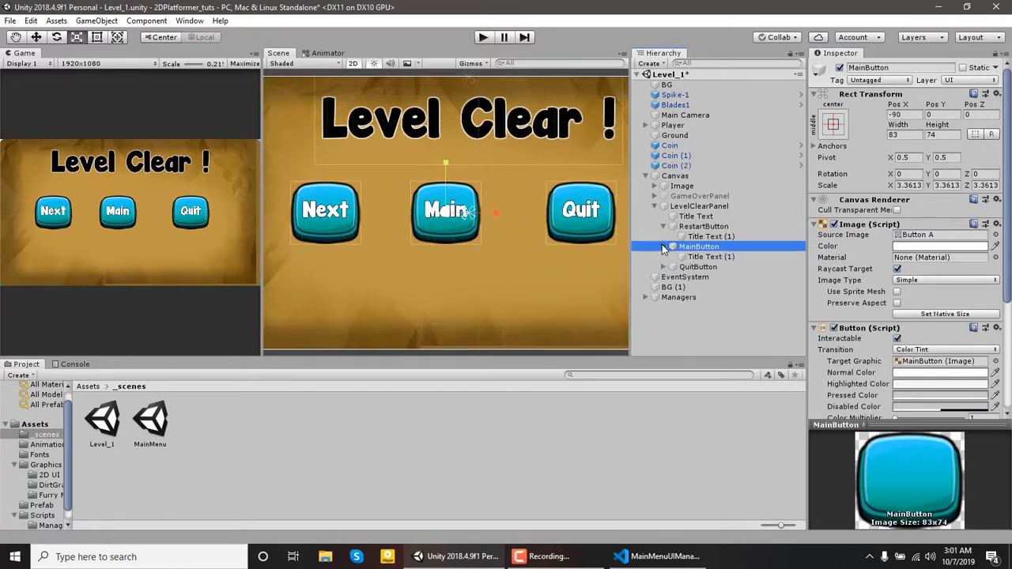
left_click(677, 258)
left_click(852, 248)
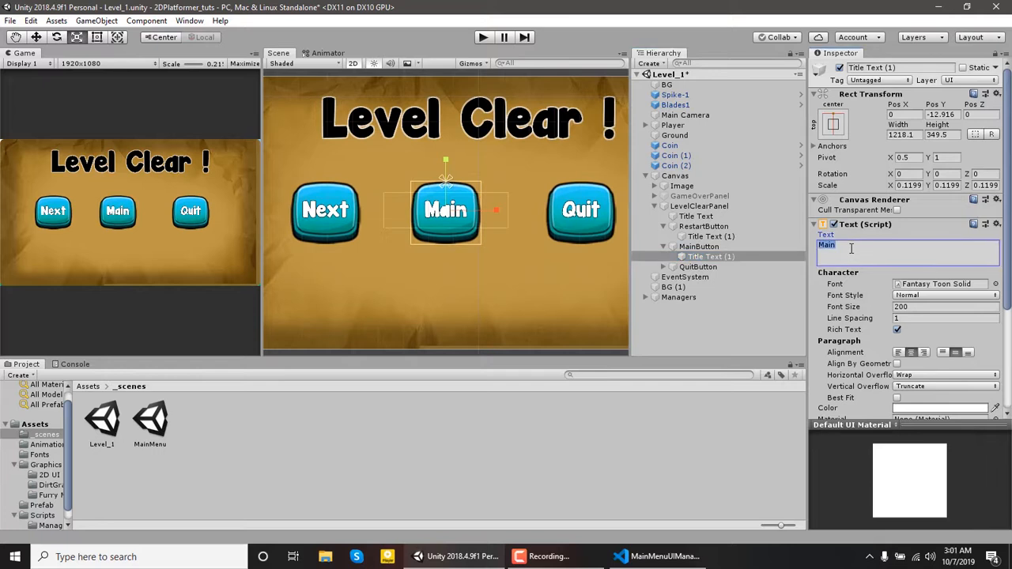
type("Play ag")
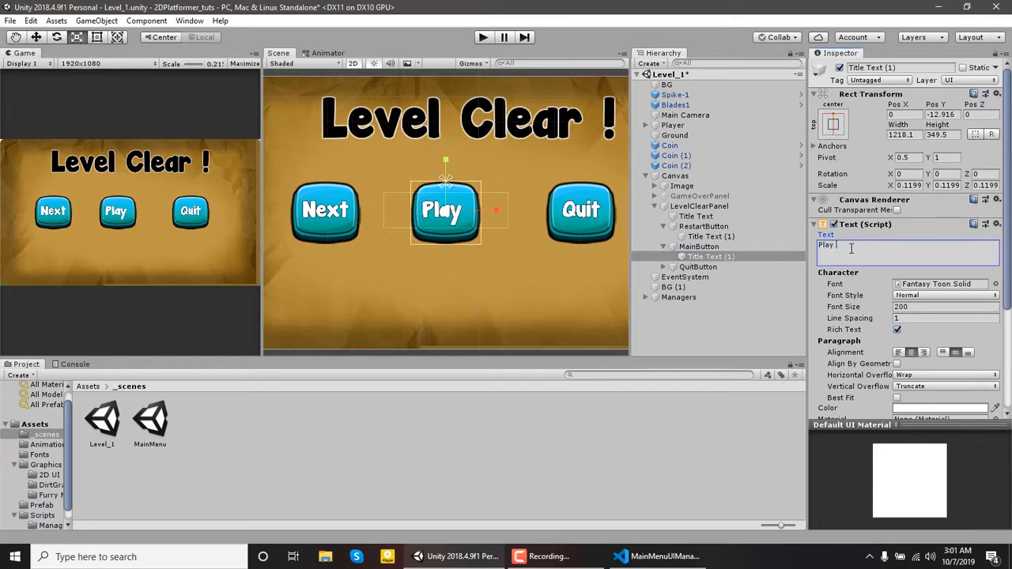
key("BackSpace")
key("BackSpace")
key("BackSpace")
key("BackSpace")
key("BackSpace")
key("BackSpace")
key("BackSpace")
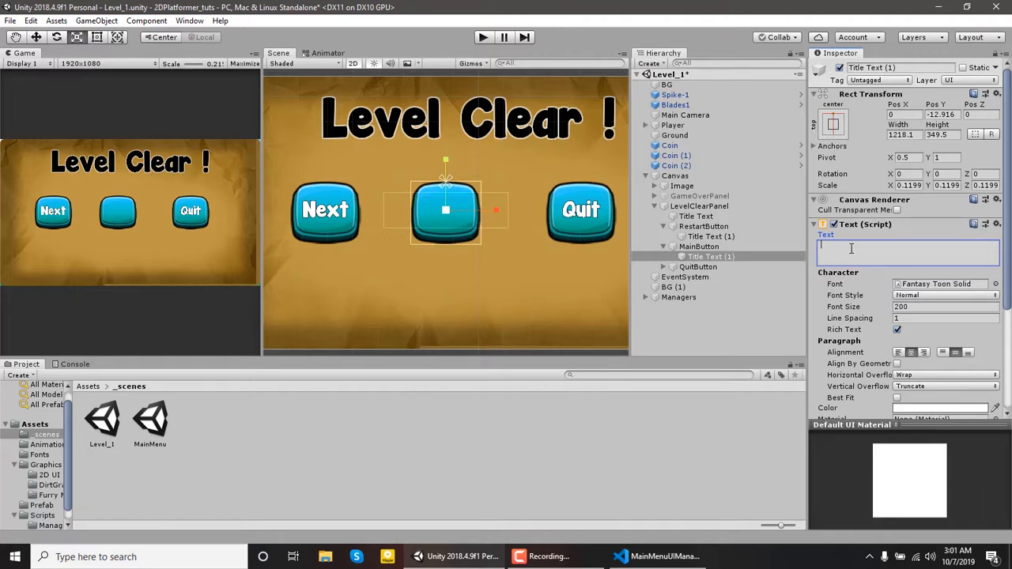
type("Retry")
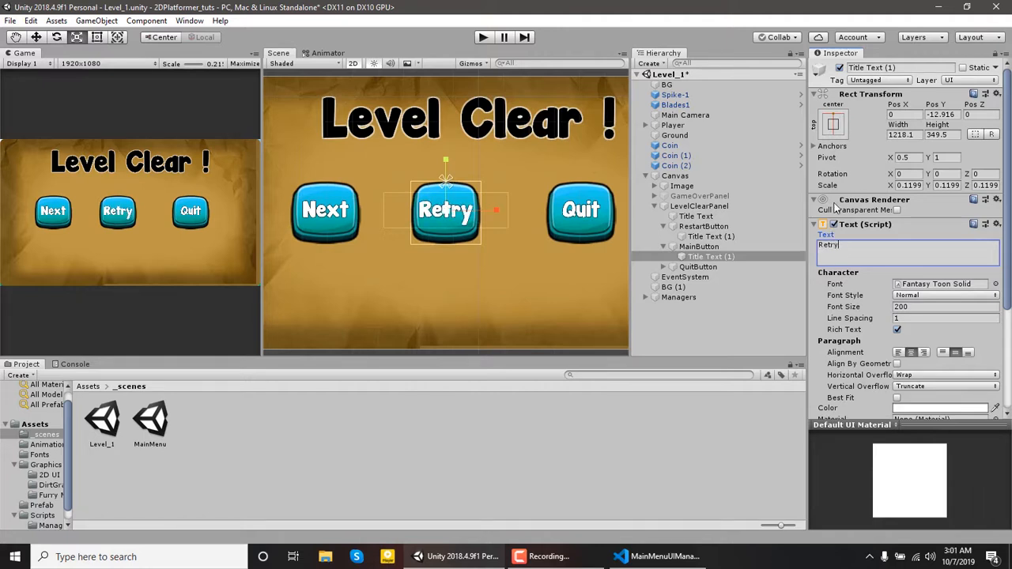
Rename the LevelClearPanel's RestartButton object as Nextbutton
double_click(674, 227)
left_click(665, 227)
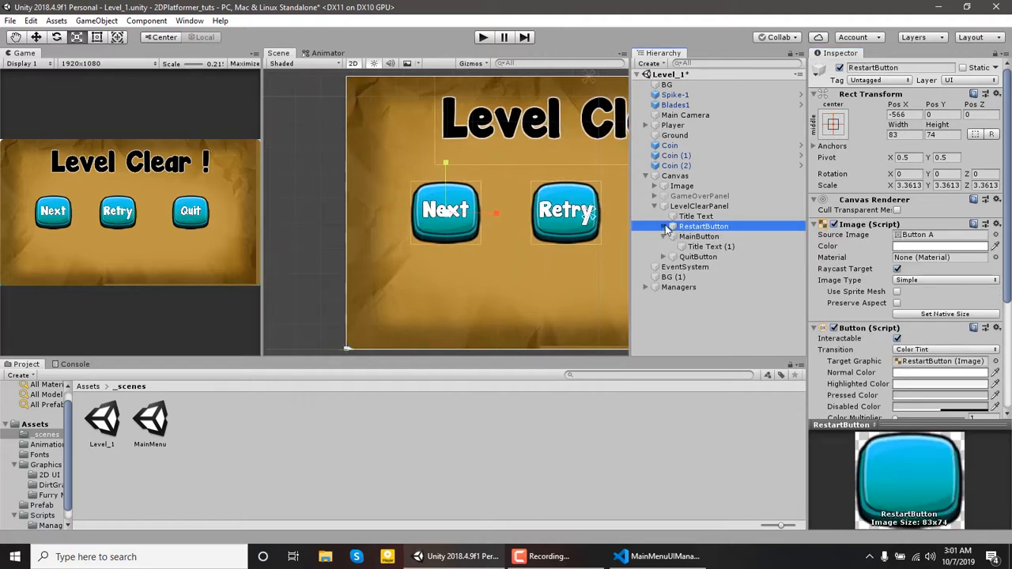
left_click(665, 227)
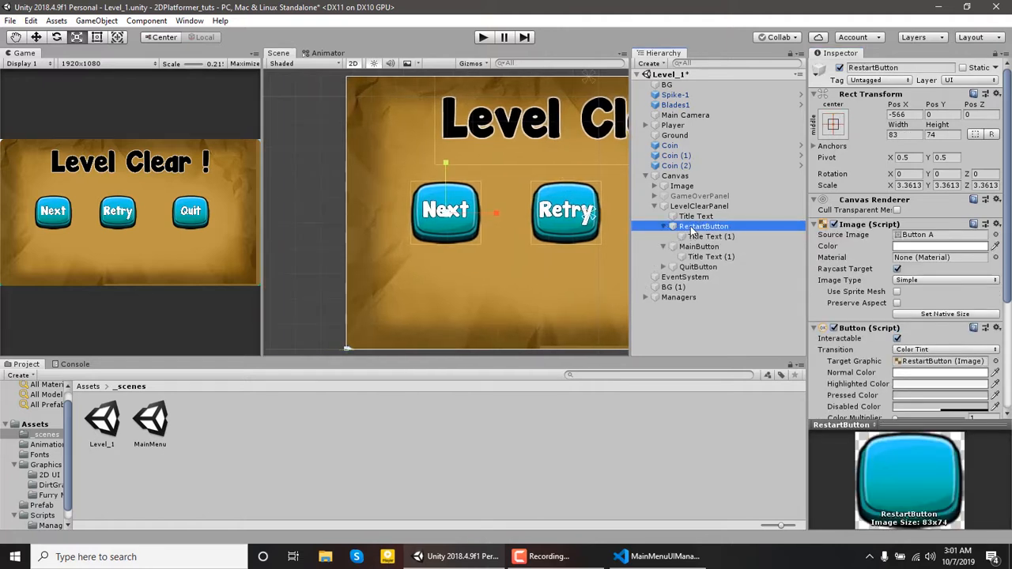
left_click(874, 68)
type("Nex")
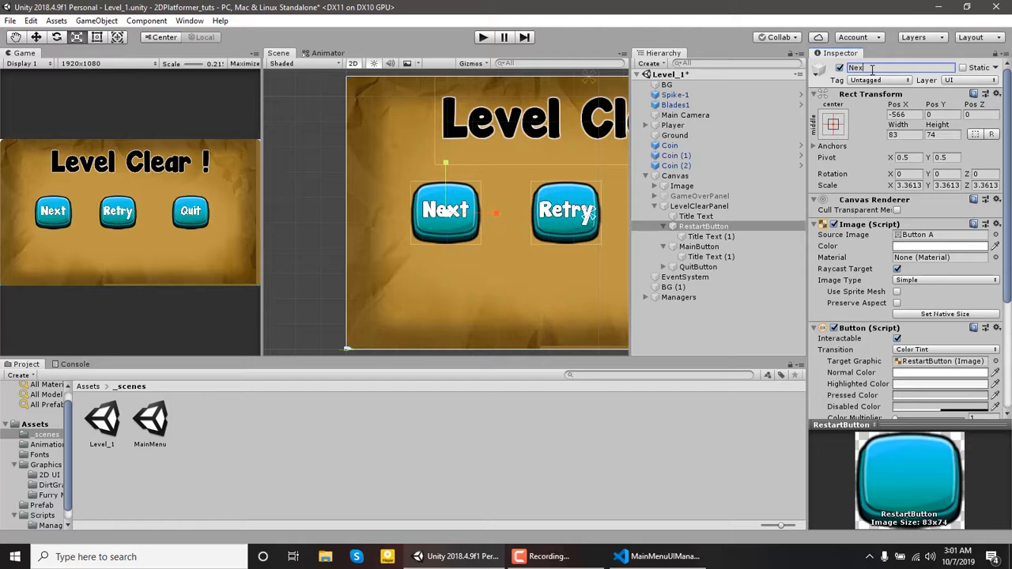
type("tbutton")
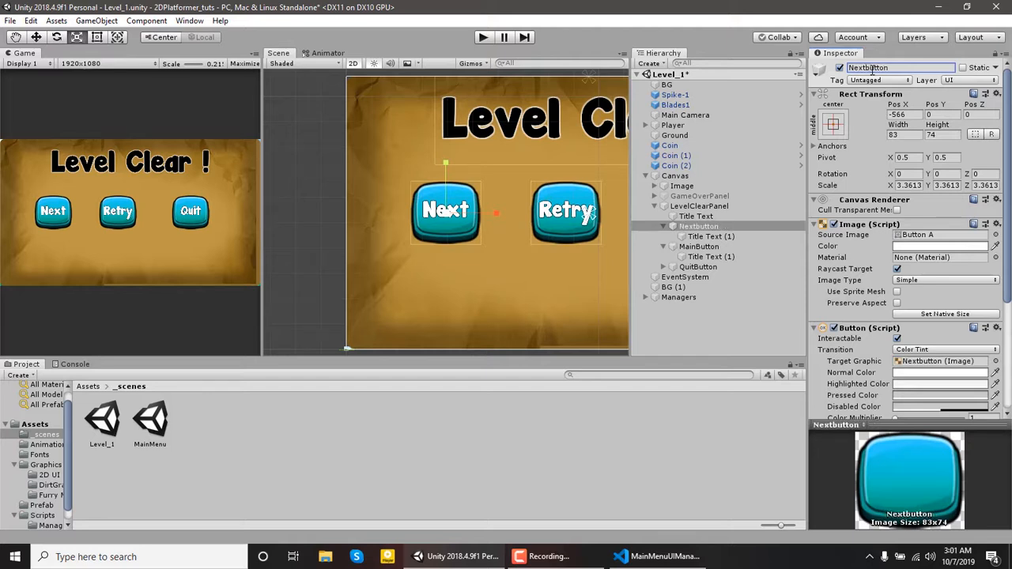
key("Return")
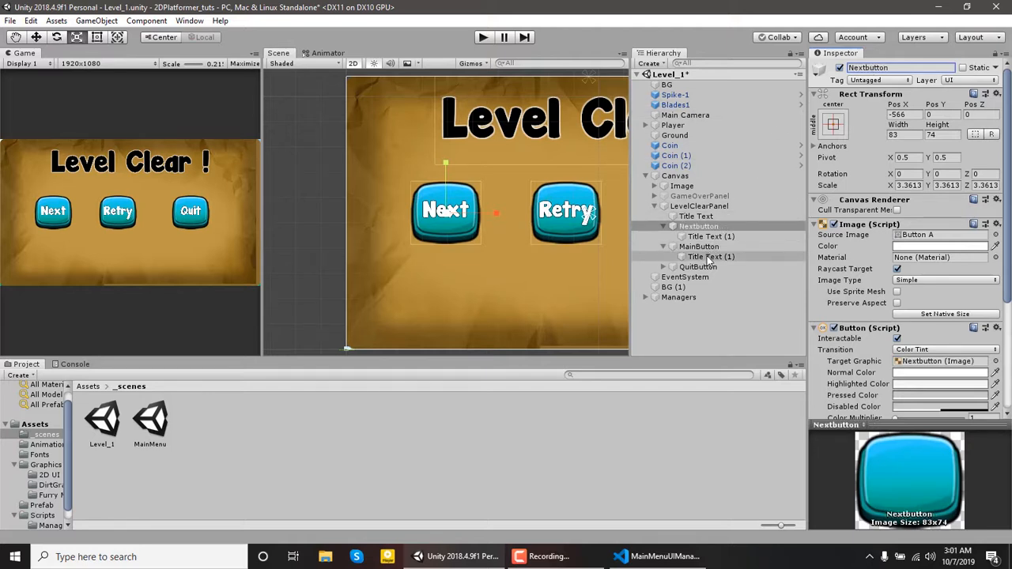
Rename the LevelClearPanel's MainButton object as Retry Button
double_click(704, 258)
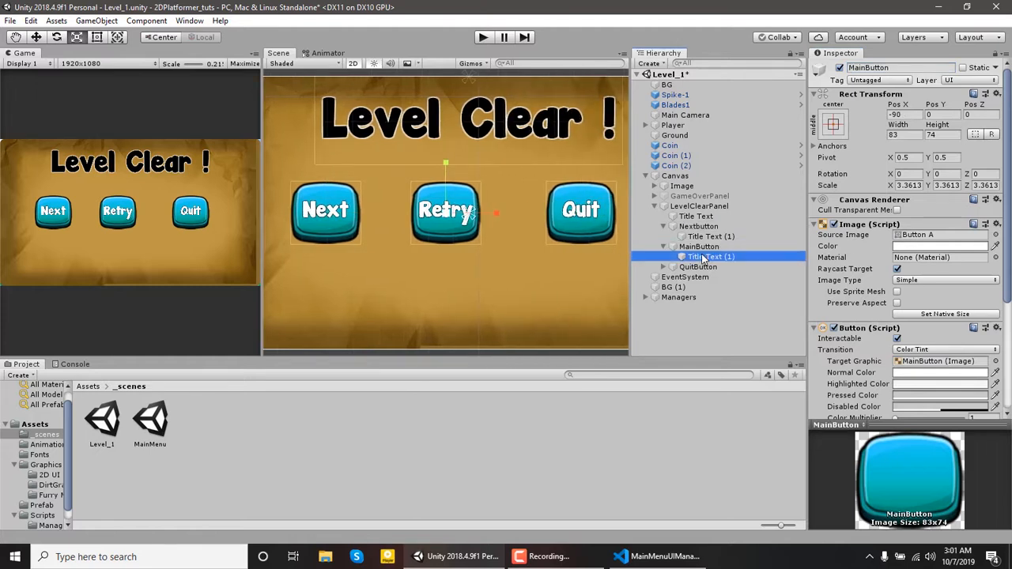
left_click(878, 68)
left_click(699, 247)
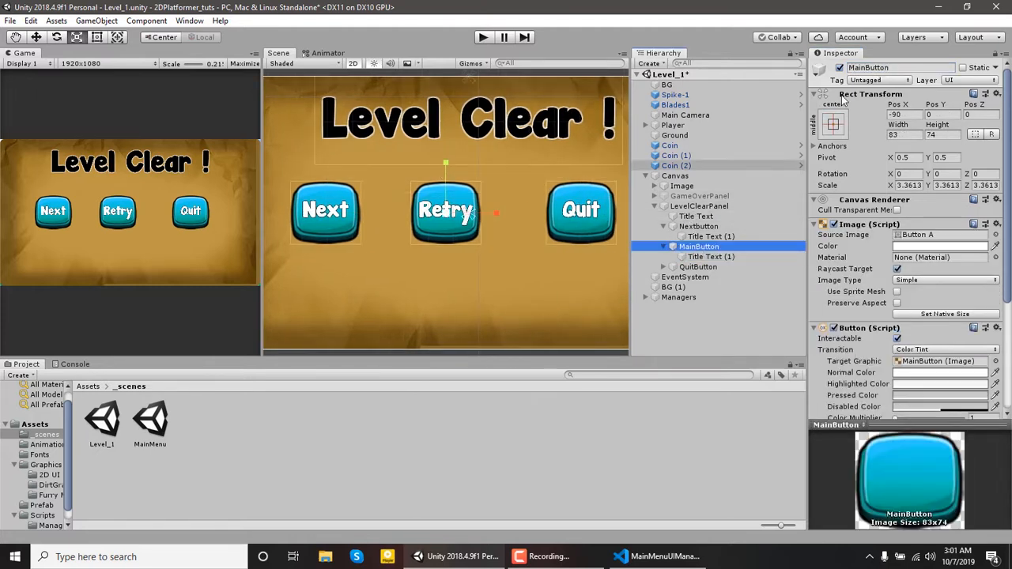
left_click(876, 67)
type("Retry")
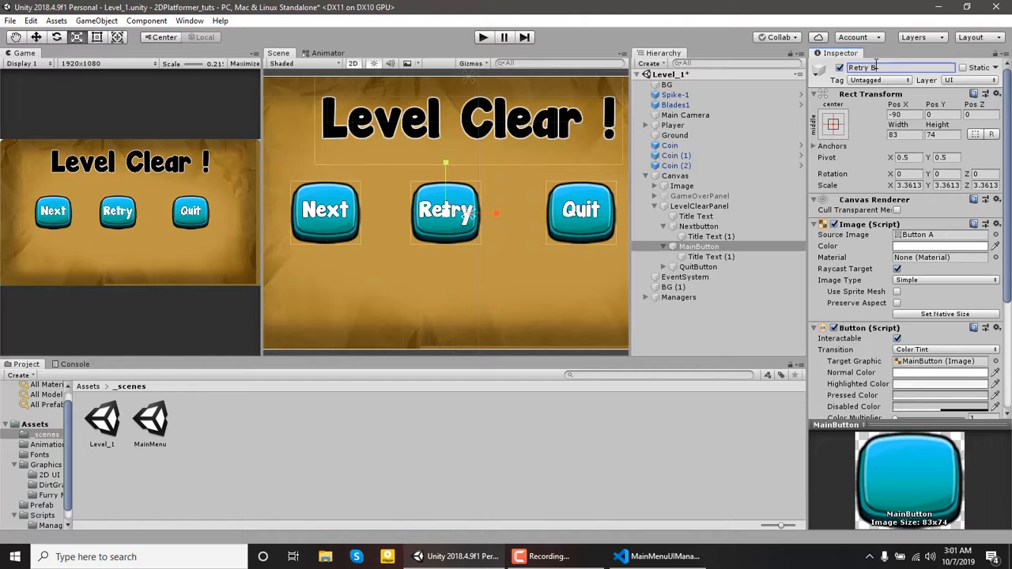
key("Return")
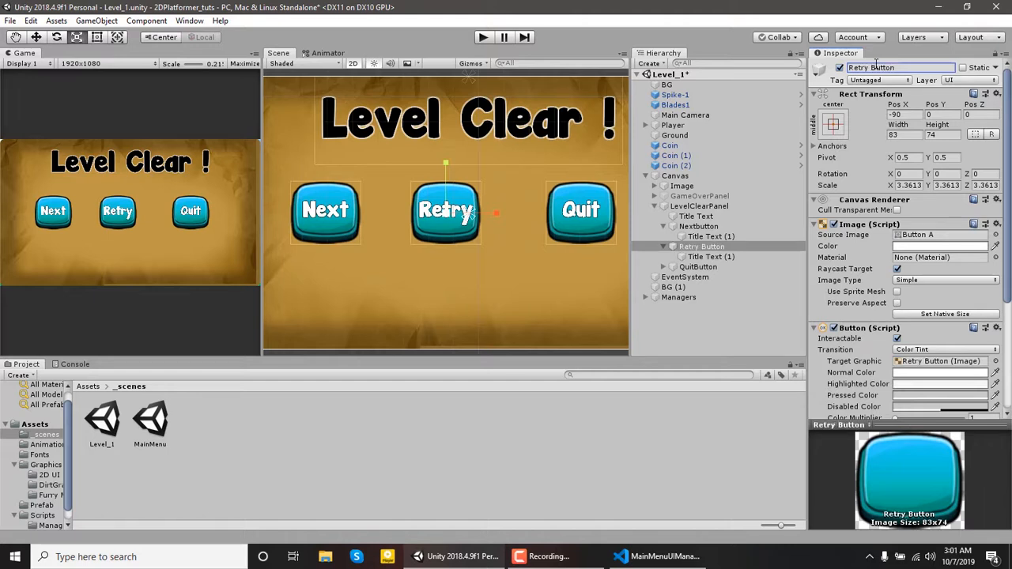
Collapse the LevelClearPanel and its buttons in the hierarchy and deactivate the panel
left_click(663, 226)
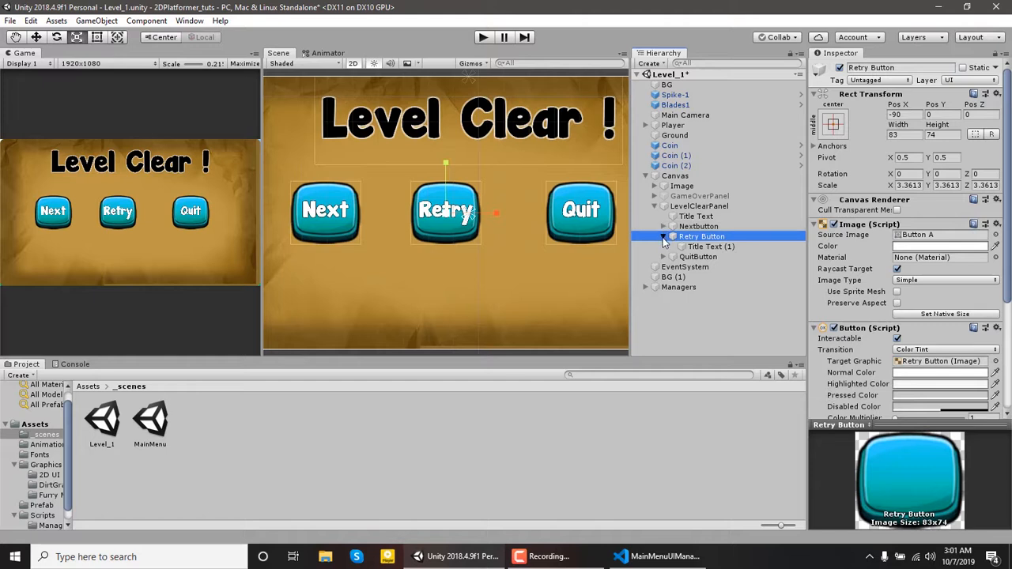
left_click(664, 237)
left_click(654, 205)
left_click(685, 207)
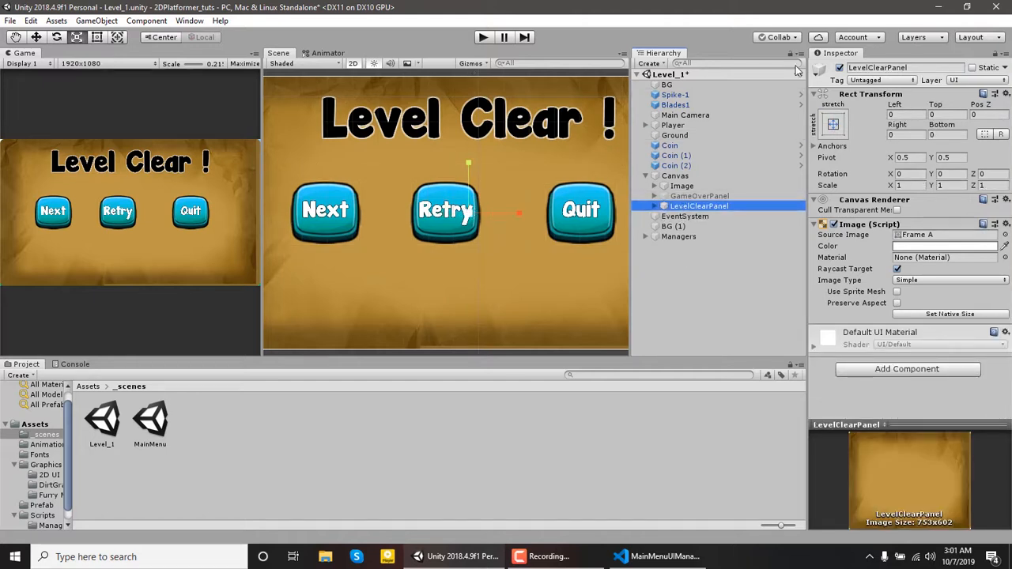
left_click(840, 68)
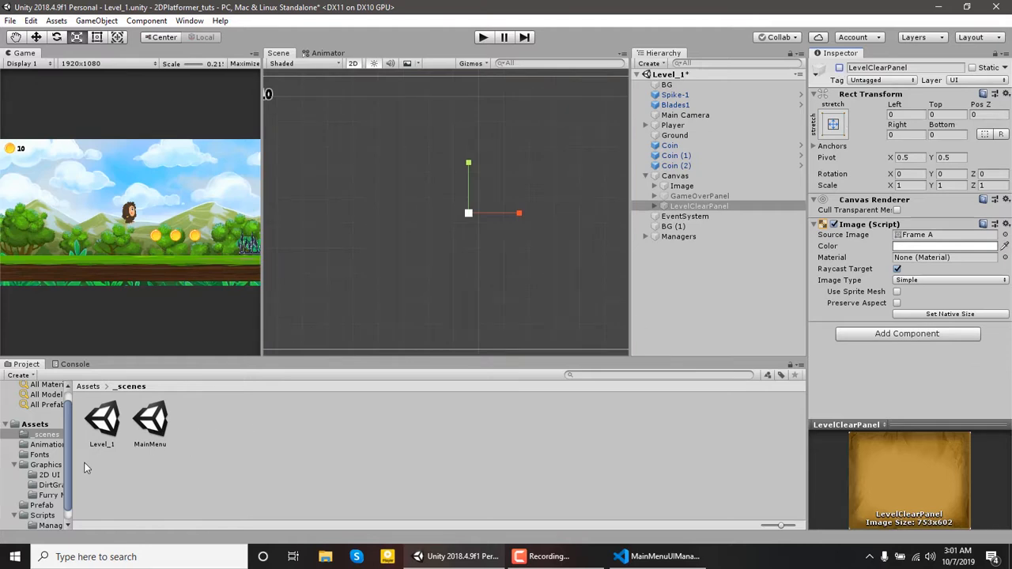
Widen the Game view and add the Metal box sprite from the Graphics folder to the Level_1 scene
left_click(49, 466)
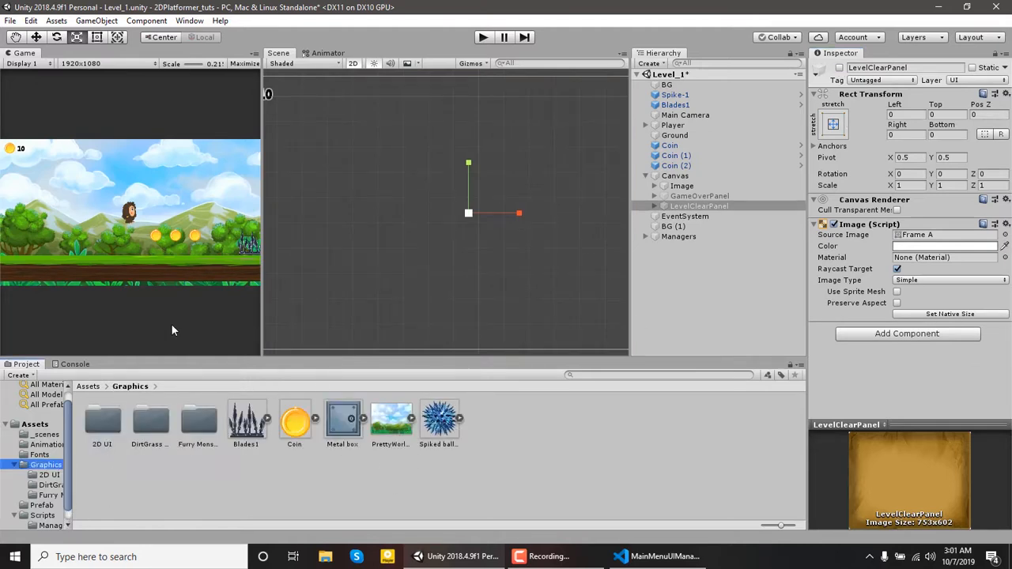
left_click_drag(261, 282, 348, 289)
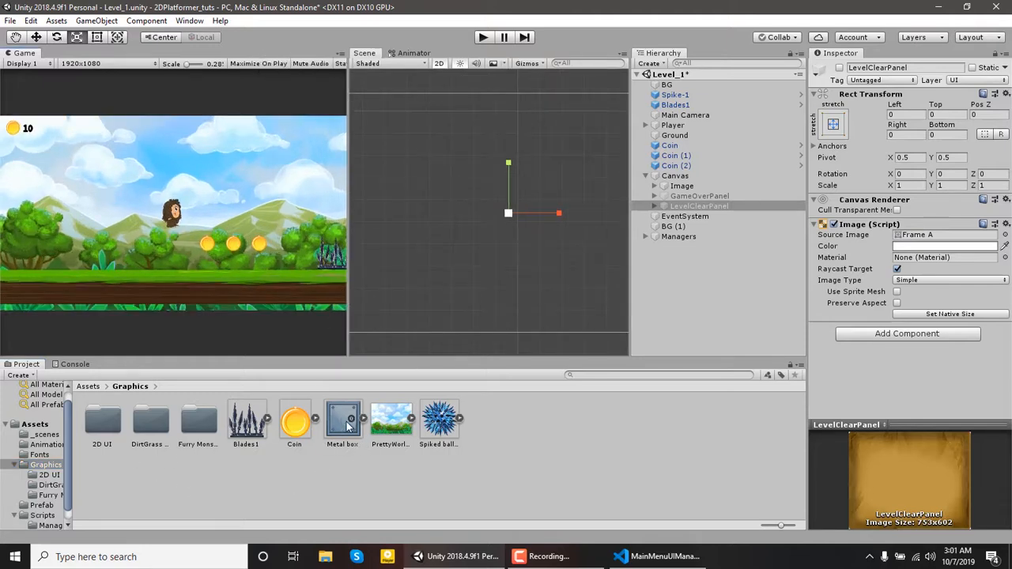
left_click_drag(348, 427, 668, 345)
left_click_drag(681, 301, 678, 285)
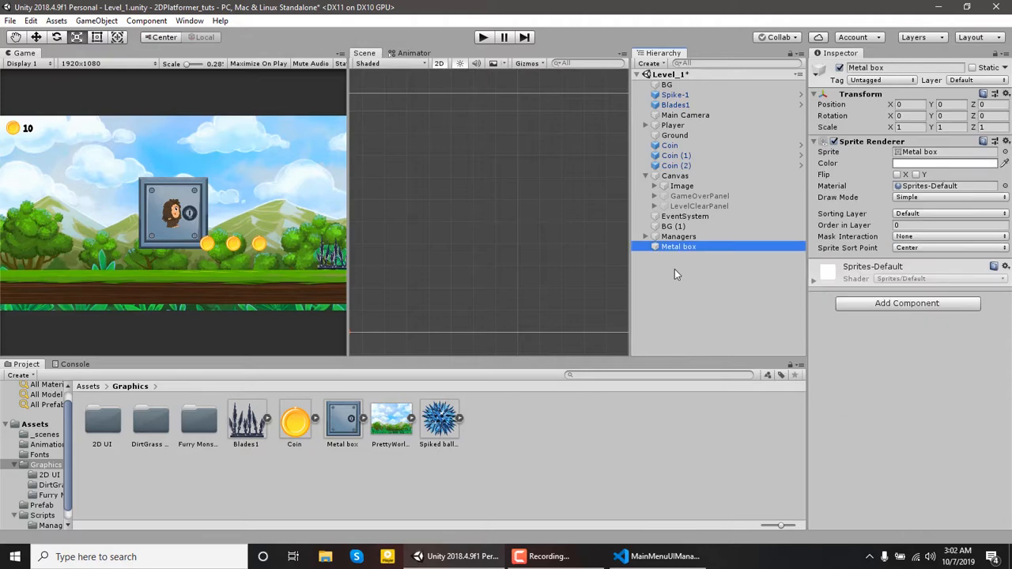
double_click(672, 248)
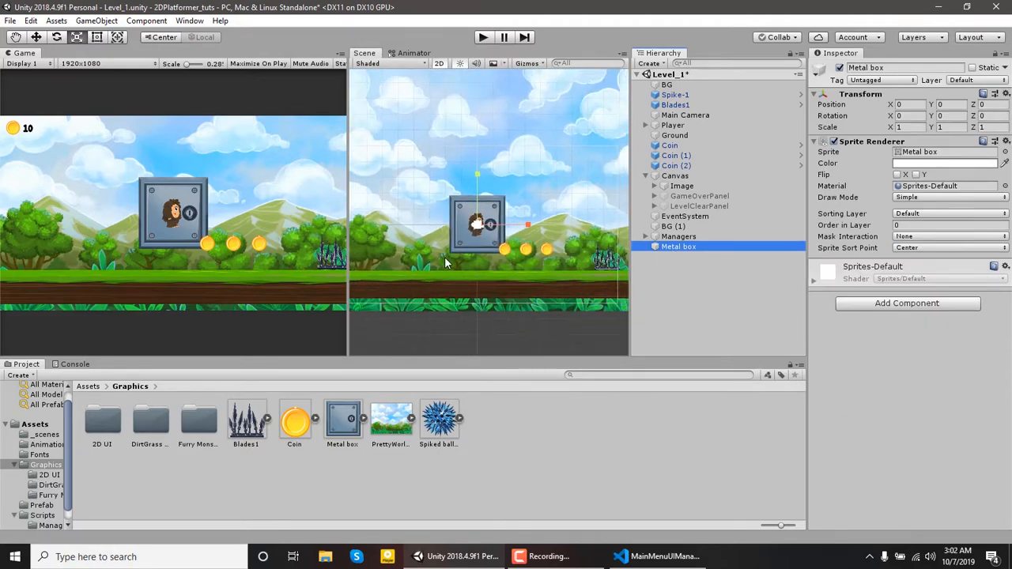
Add a Box Collider 2D component to the Metal box
left_click(884, 303)
type("box")
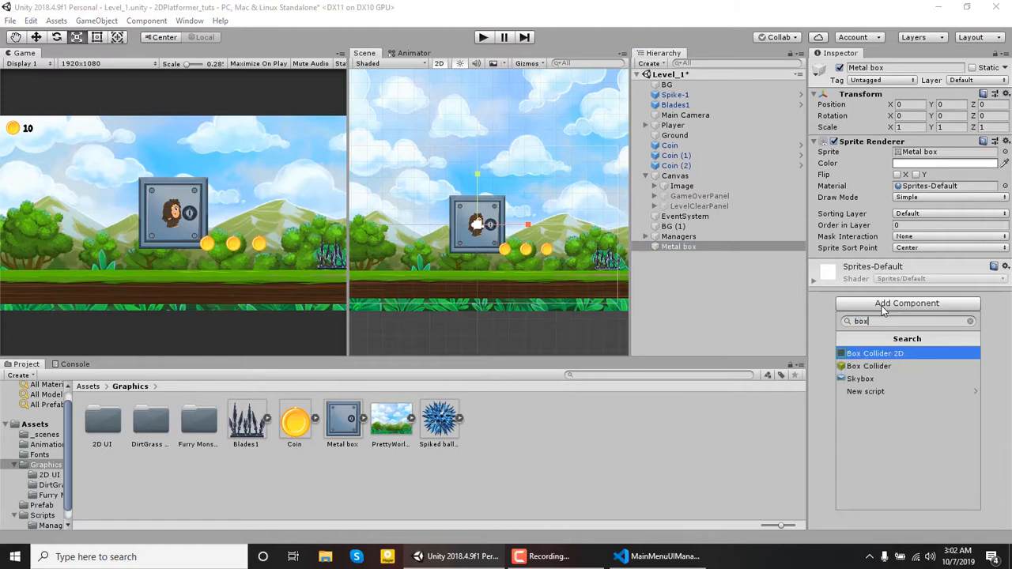
key("Return")
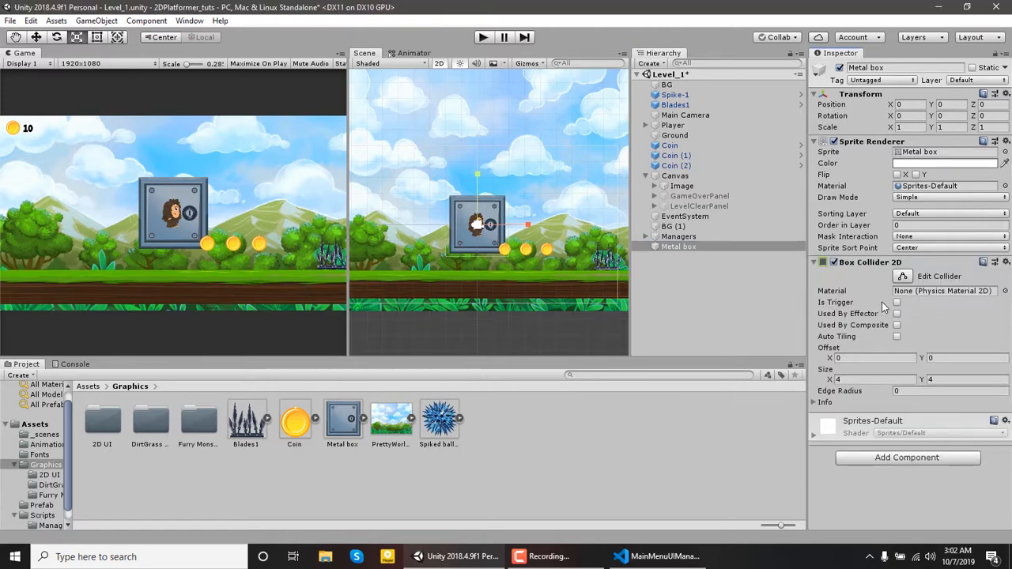
Make the Metal box's Box Collider 2D a trigger and scale the box uniformly to about 0.503
left_click(896, 304)
left_click_drag(476, 225, 484, 252)
scroll(483, 253, "down", 5)
Move the Metal box horizontally past the spiked ball to about X 14.45
key("w")
left_click_drag(533, 232, 704, 243)
left_click(704, 244)
double_click(705, 247)
scroll(467, 278, "down", 4)
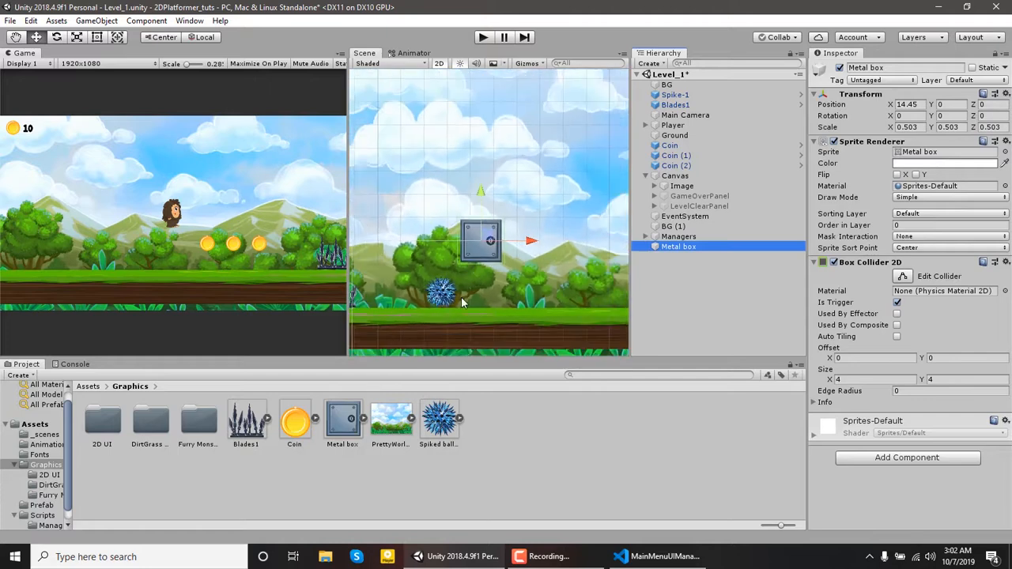
Delete the Spike-1 object and lower the Metal box onto the grass at about Y -1.89
left_click(446, 296)
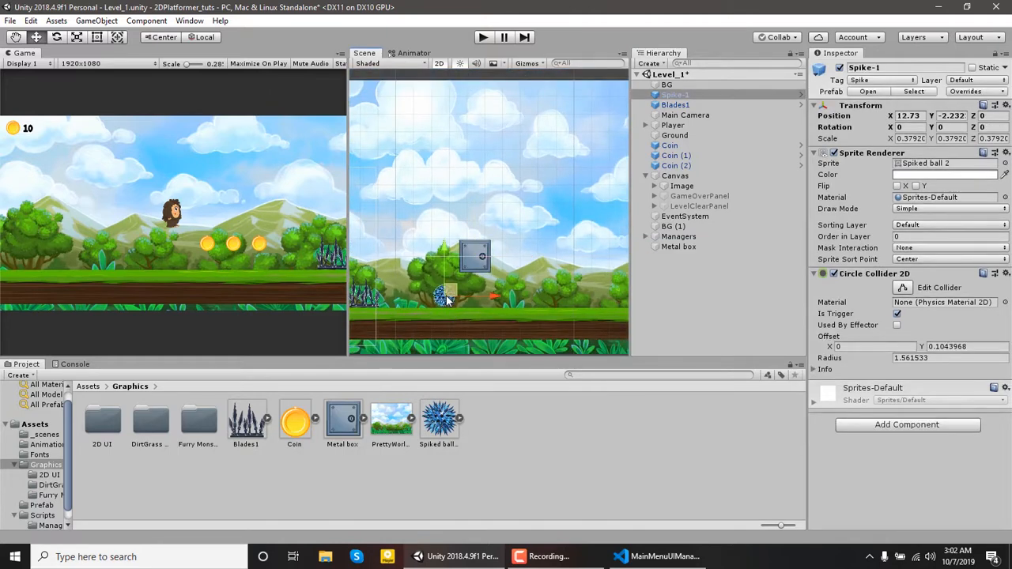
key("Delete")
left_click(486, 259)
left_click(479, 264)
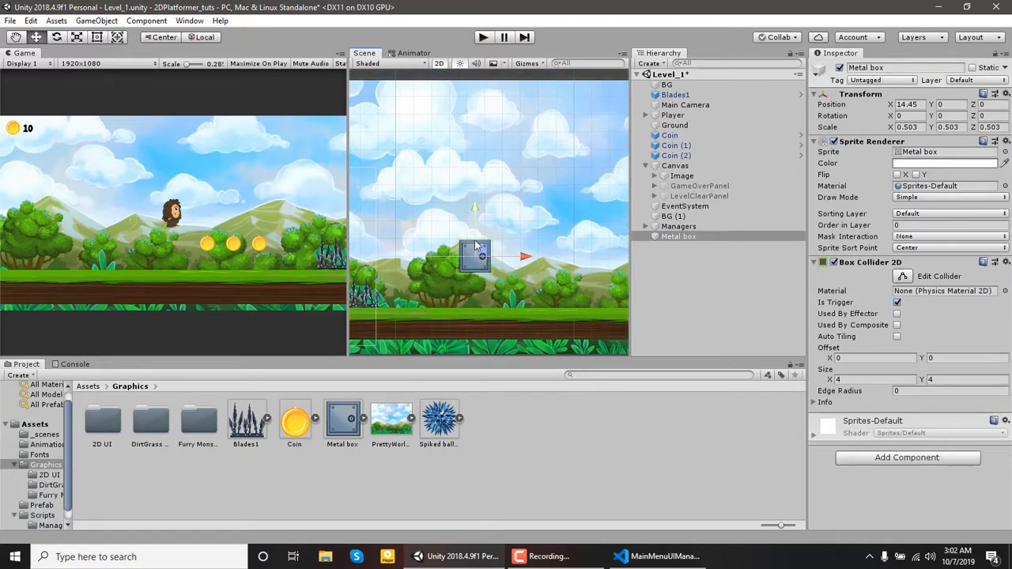
left_click_drag(476, 213, 477, 244)
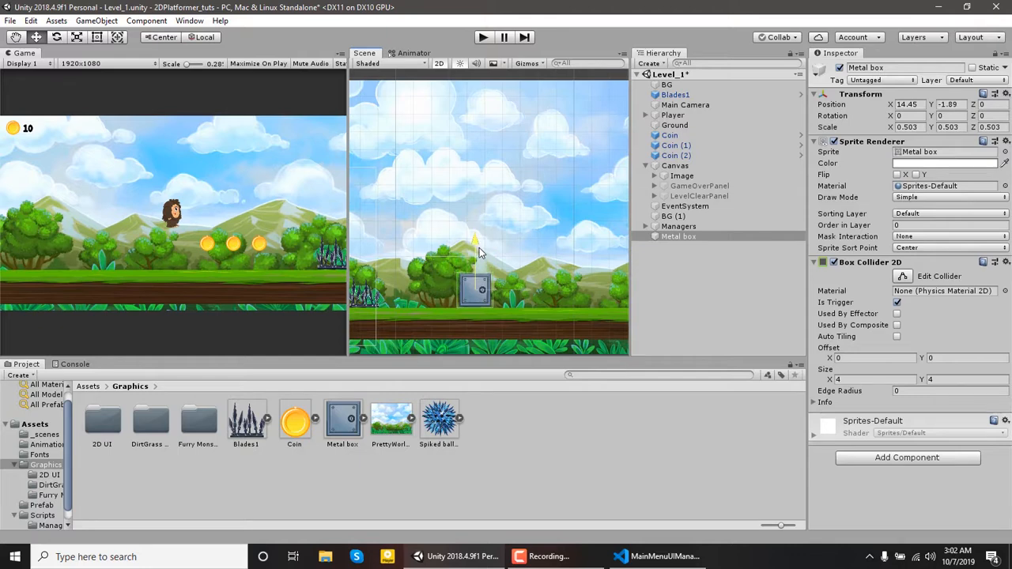
Rename the Metal box object as Door
double_click(688, 237)
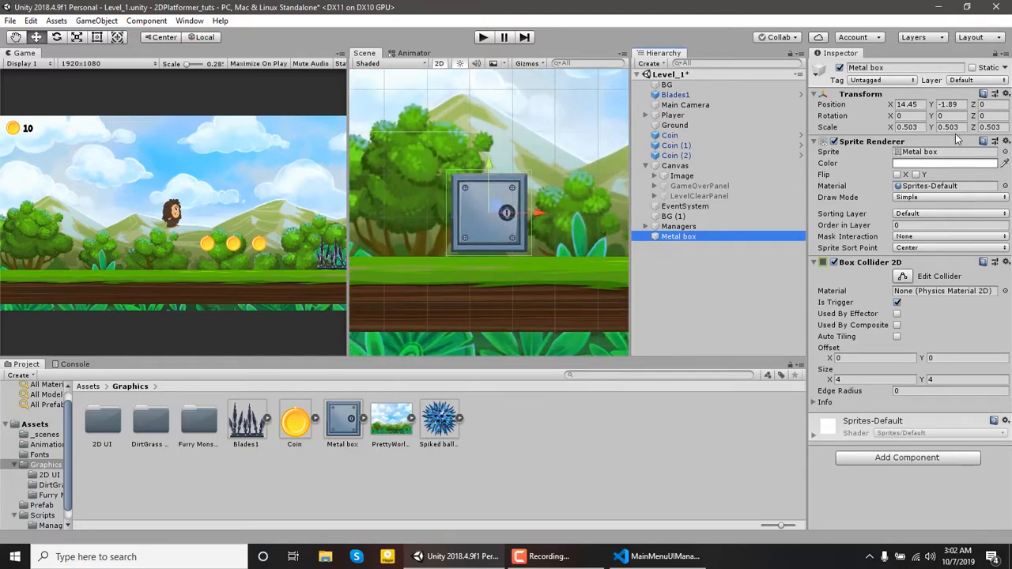
left_click(867, 68)
type("Door")
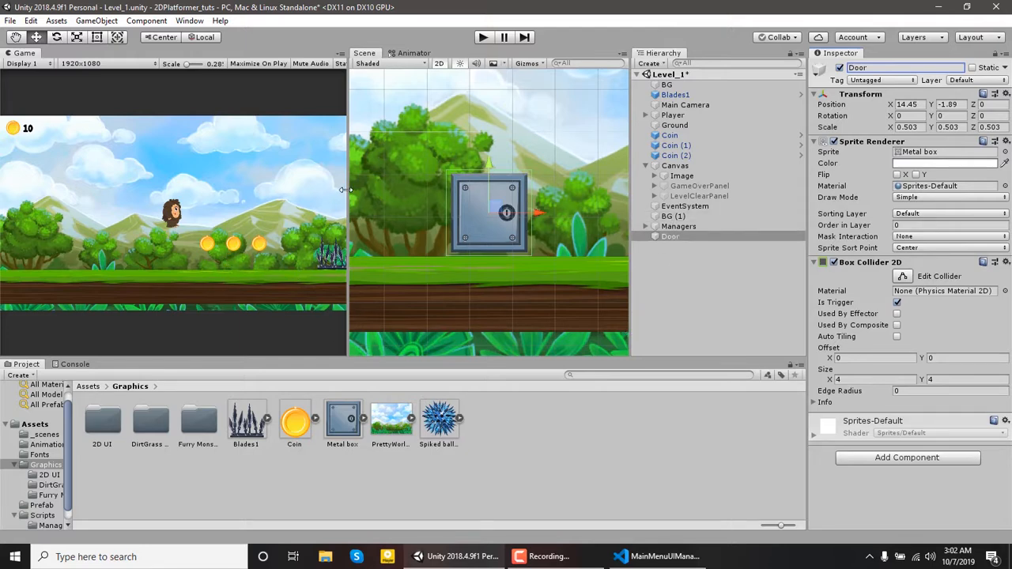
Widen the Game view beside the Scene view and keep the project files showing
left_click_drag(348, 193, 442, 193)
left_click(73, 365)
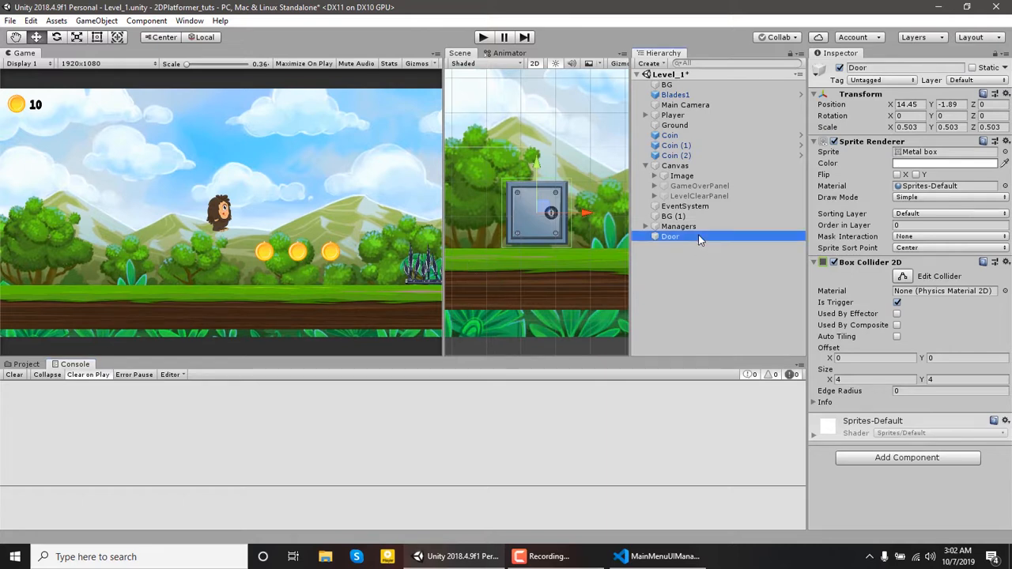
left_click(26, 364)
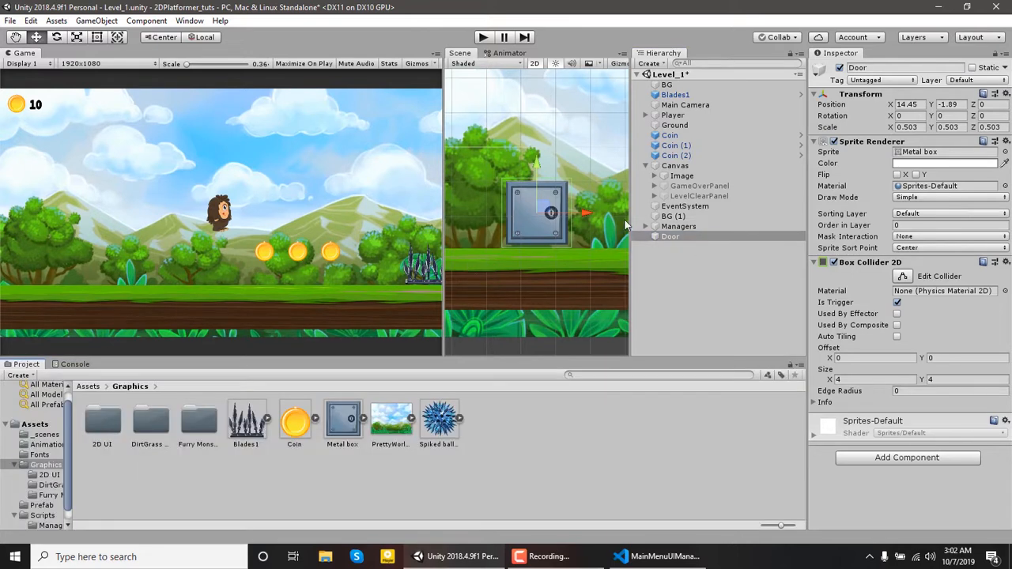
Collapse the Canvas, expand Managers and open the UIManager object's UIMananger script in Visual Studio Code
left_click(646, 166)
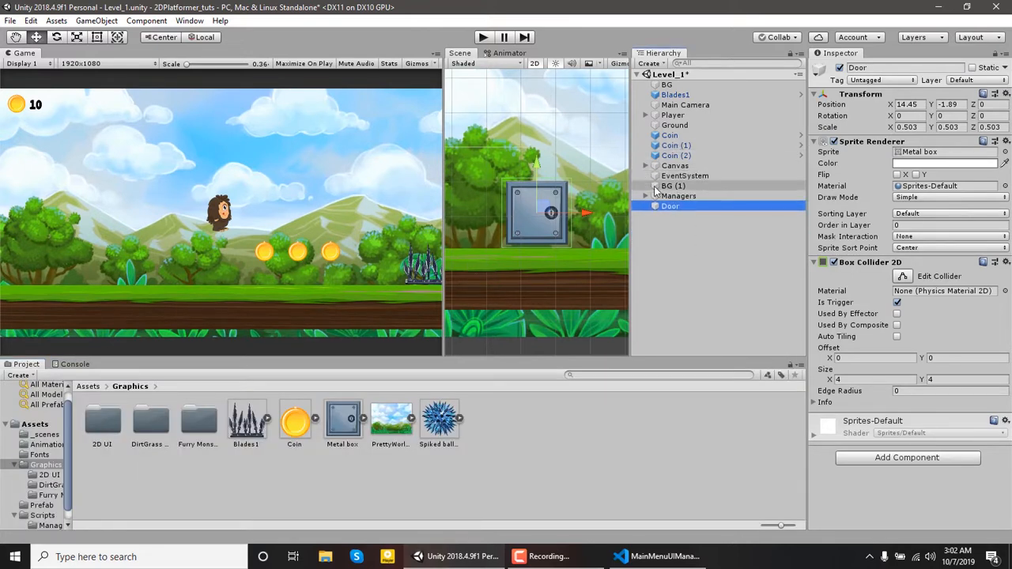
left_click(646, 196)
left_click(673, 217)
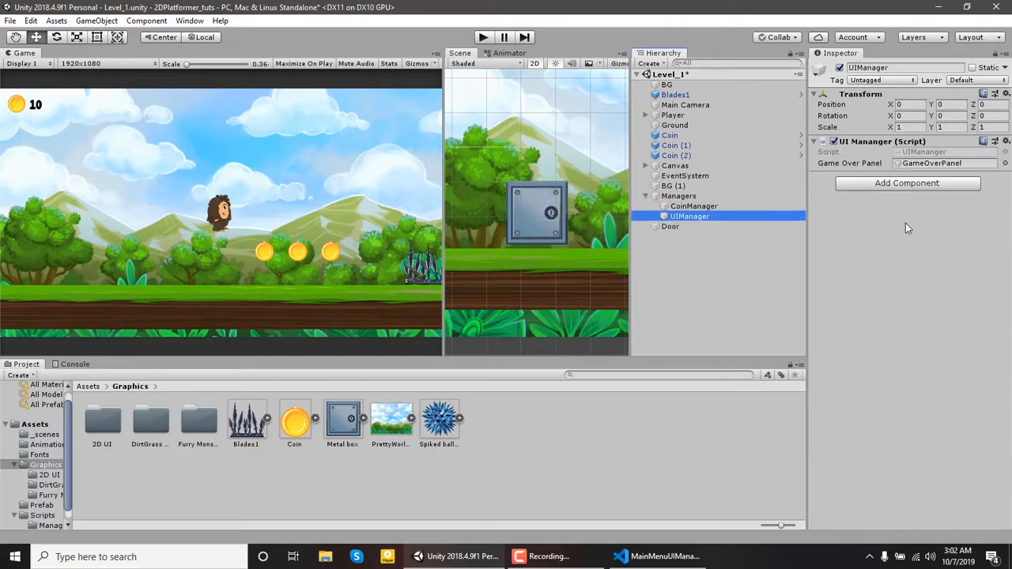
left_click(922, 156)
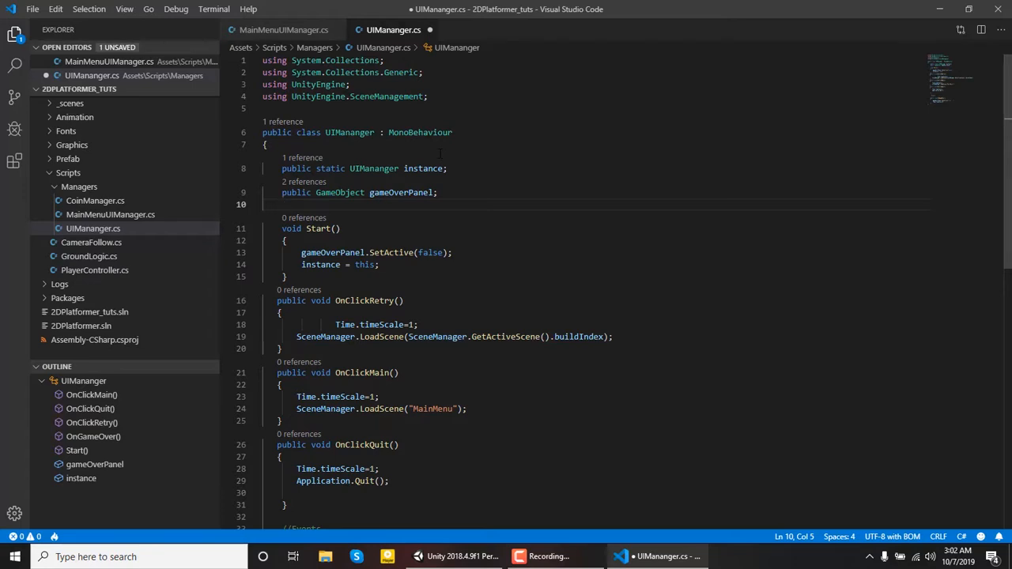
Declare a public GameObject levelClearPanel below gameOverPanel in UIMananger.cs and save the script
type("public game")
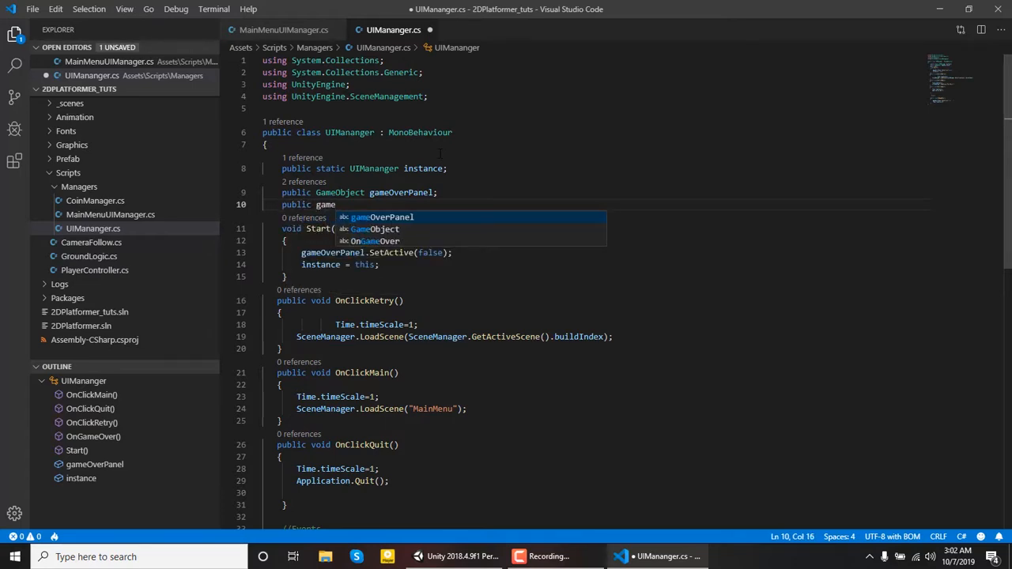
key("Tab")
type("l")
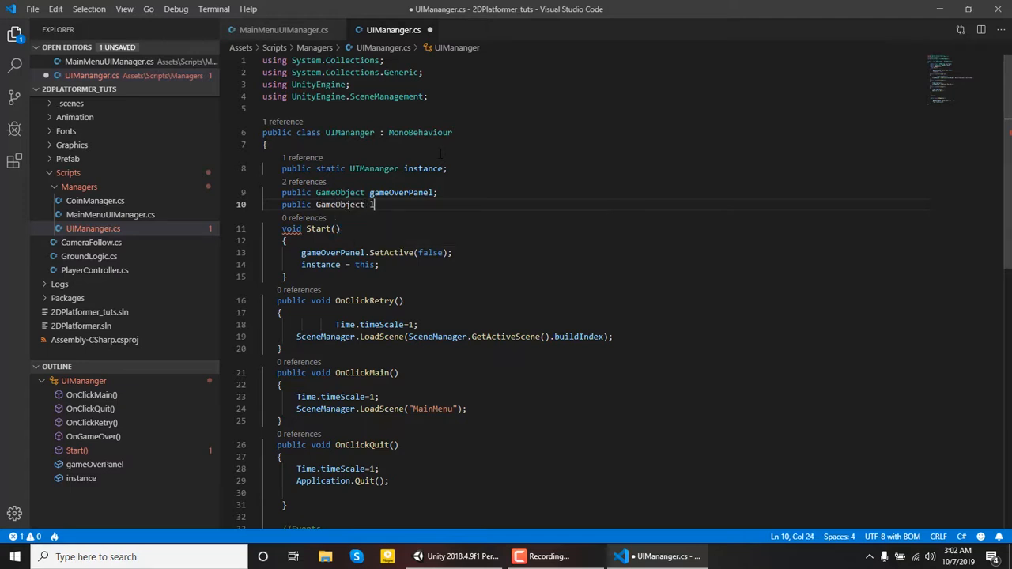
type("evelClear")
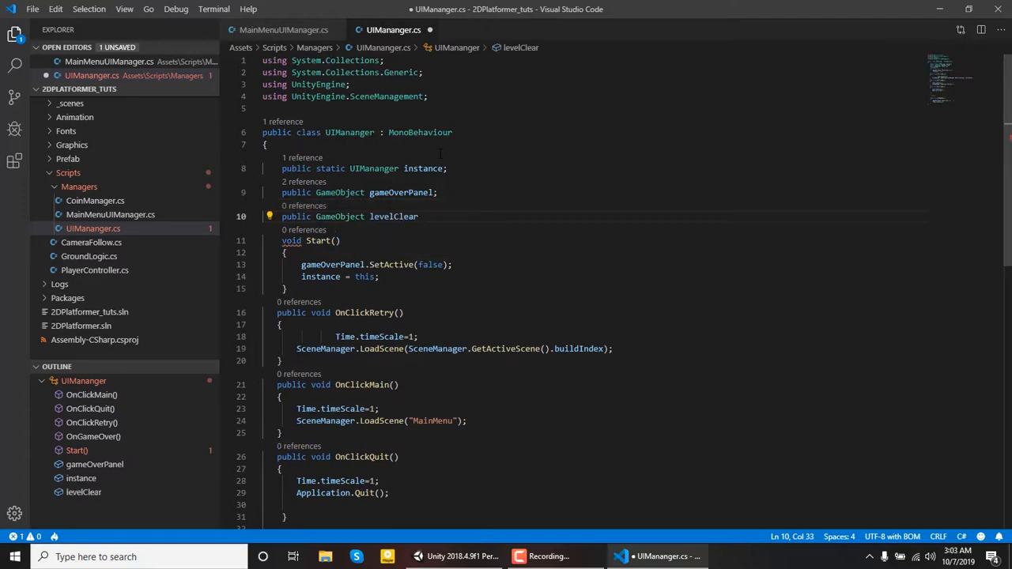
type("Panel;")
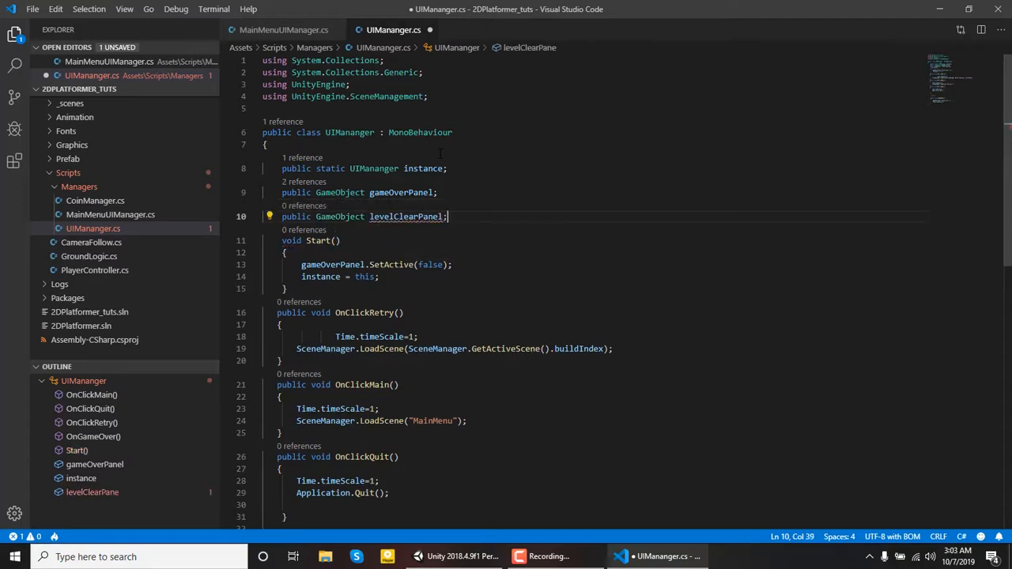
key("ctrl+s")
Duplicate the OnGameOver() method below the original at the end of the UIMananger class
scroll(441, 152, "down", 3)
scroll(457, 282, "down", 3)
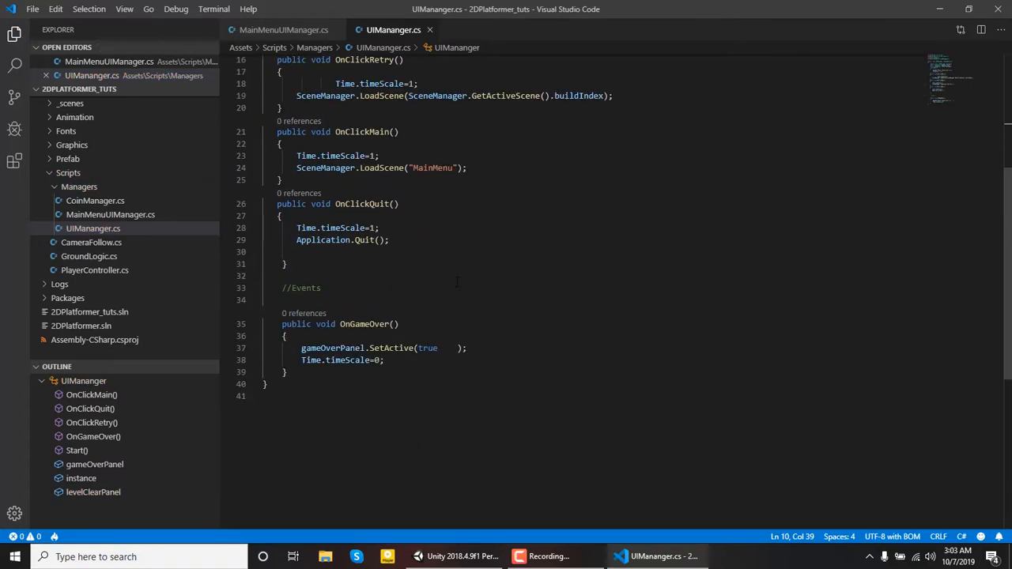
scroll(361, 338, "down", 1)
left_click_drag(290, 340, 278, 293)
key("ctrl+c")
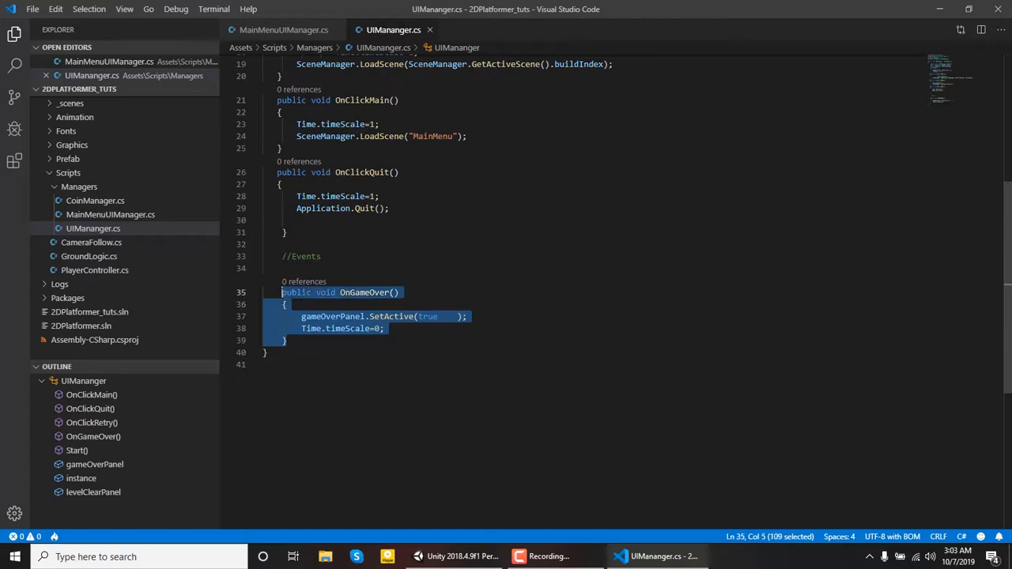
left_click(294, 341)
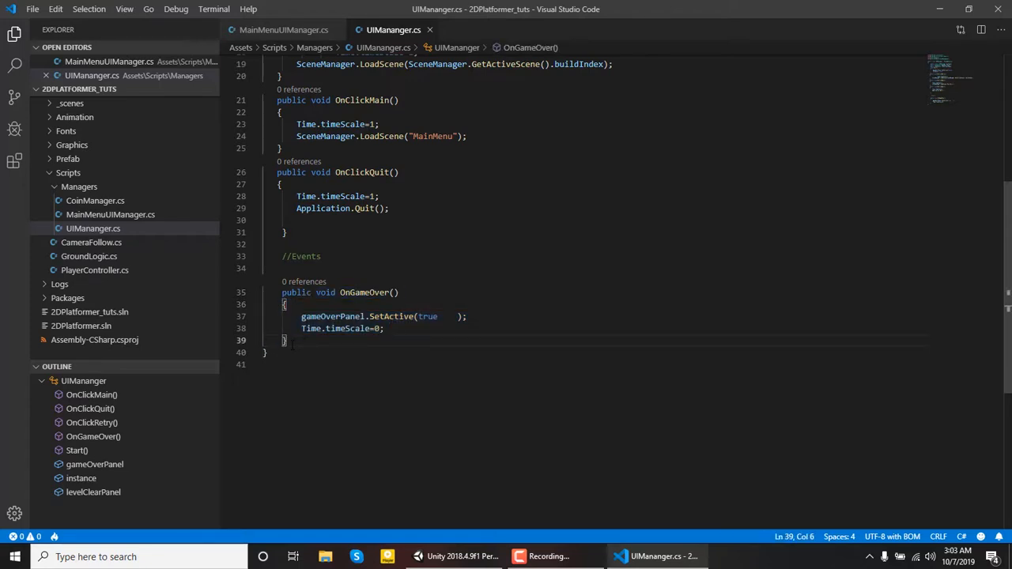
key("Return")
key("Return")
key("ctrl+v")
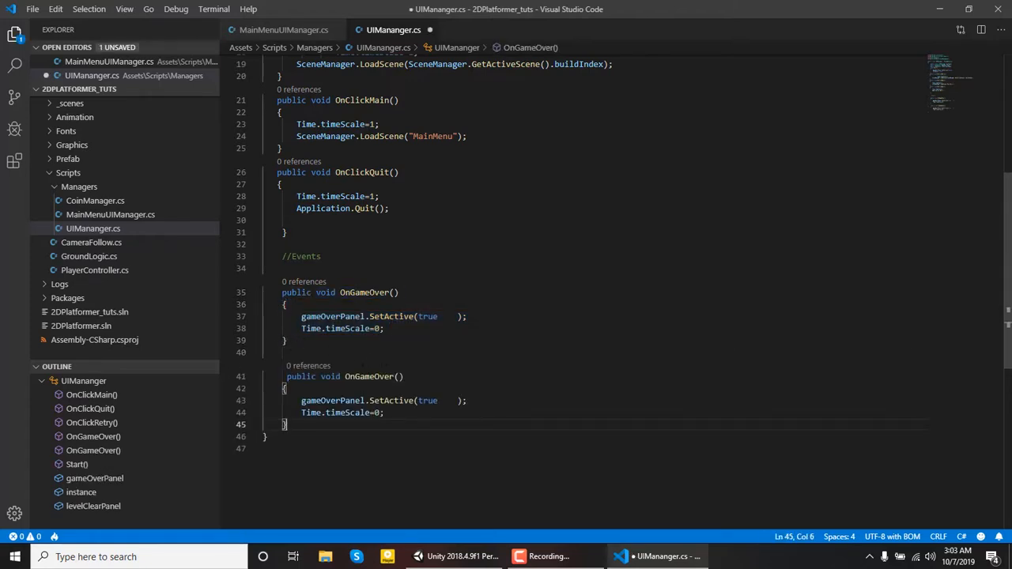
Rename the copied method as OnLevelClear and save the script
left_click(393, 377)
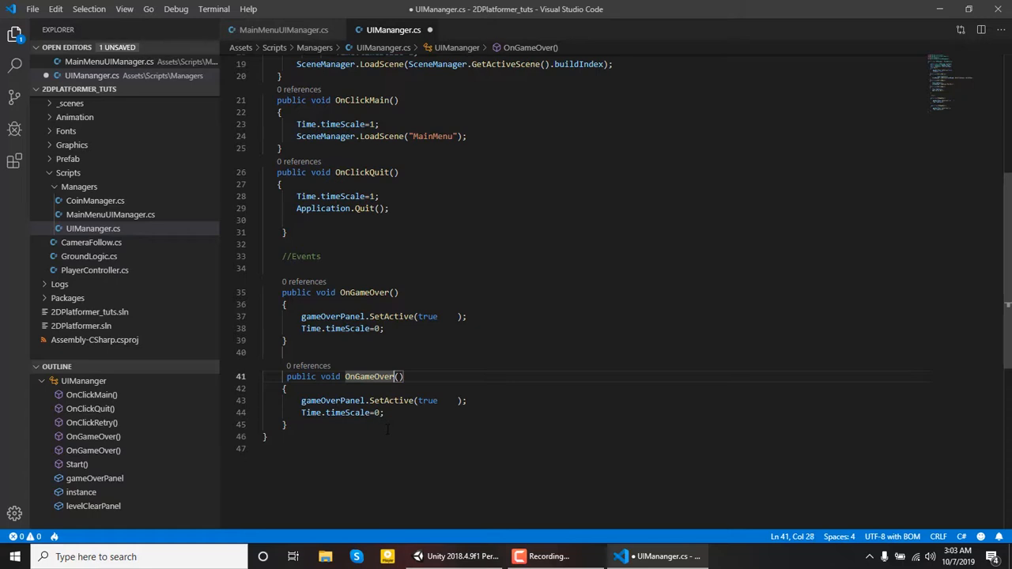
key("BackSpace")
key("BackSpace")
key("BackSpace")
key("BackSpace")
key("BackSpace")
key("BackSpace")
key("BackSpace")
key("BackSpace")
type("L")
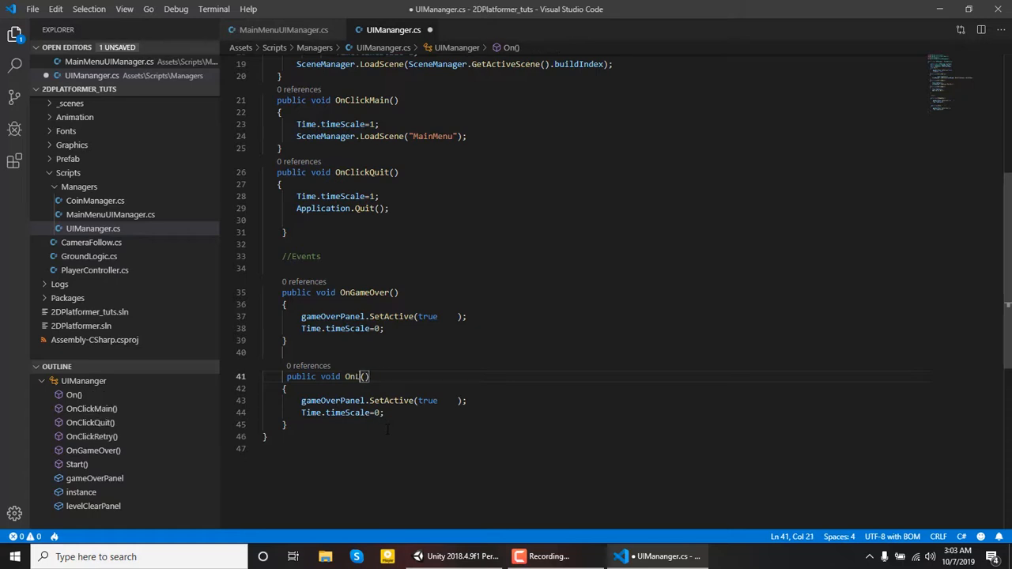
type("evelClear")
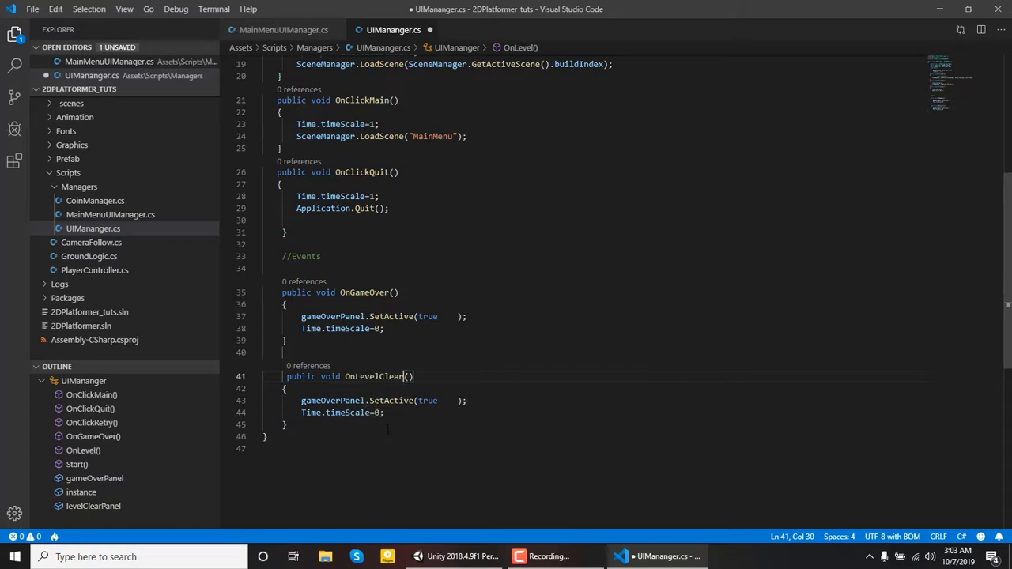
key("ctrl+s")
Remove the extra spaces after true in the SetActive call of OnLevelClear()
left_click(457, 400)
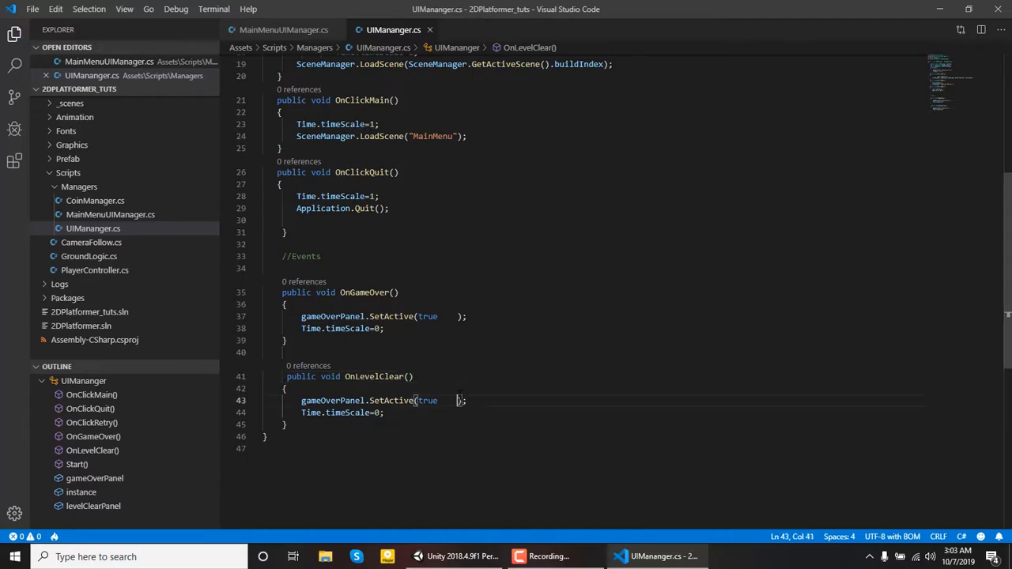
key("BackSpace")
key("BackSpace")
key("BackSpace")
key("BackSpace")
key("BackSpace")
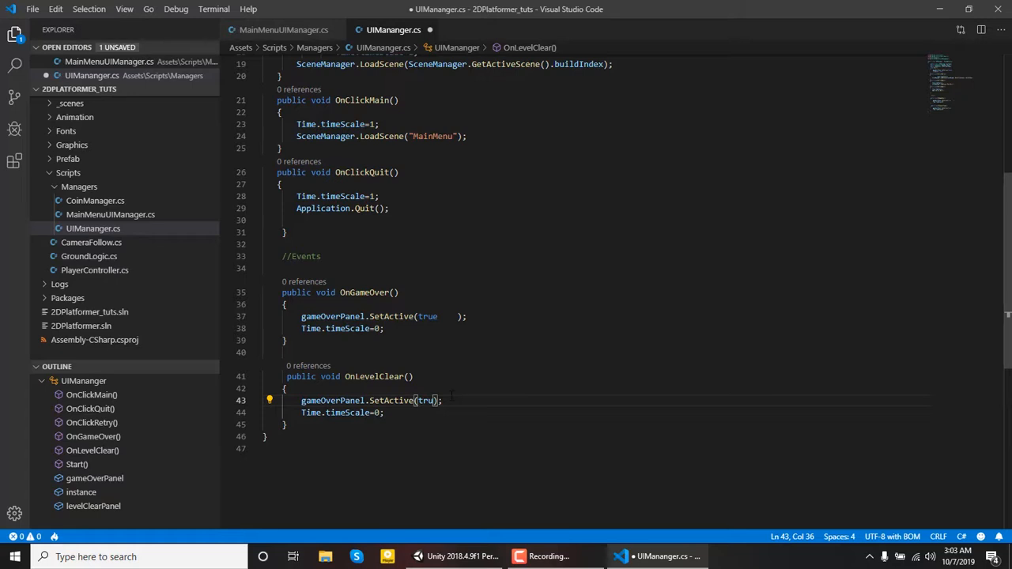
key("ctrl+z")
key("BackSpace")
key("BackSpace")
key("BackSpace")
key("BackSpace")
Replace gameOverPanel with levelClearPanel in OnLevelClear() and save the script
double_click(346, 401)
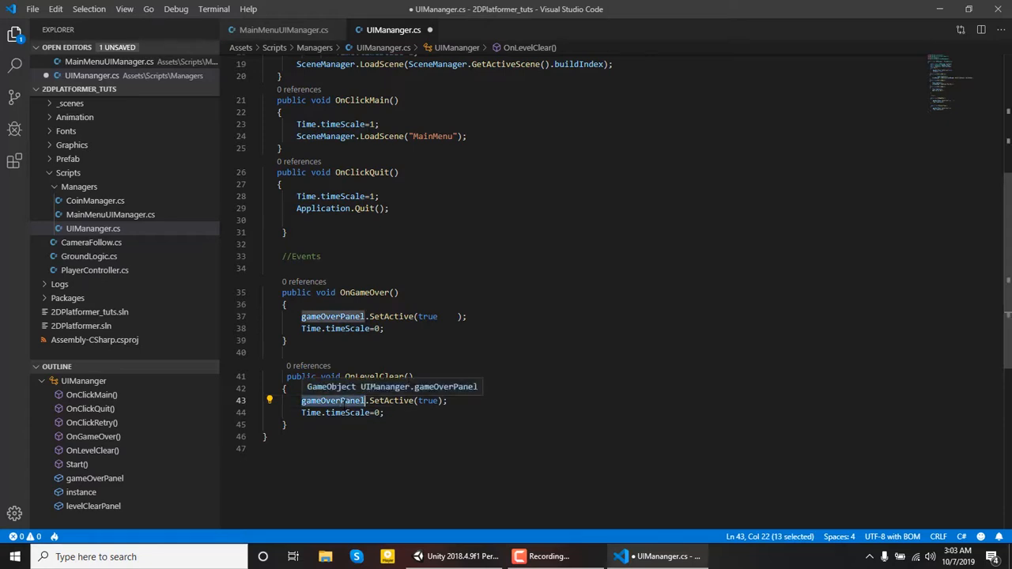
type("level")
key("Tab")
key("ctrl+s")
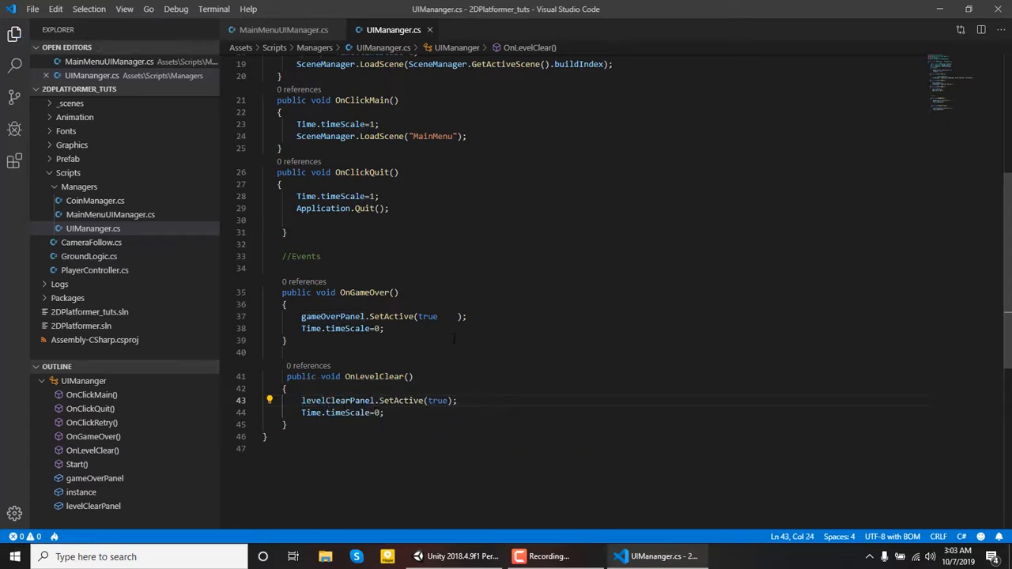
scroll(454, 338, "up", 6)
scroll(482, 327, "down", 4)
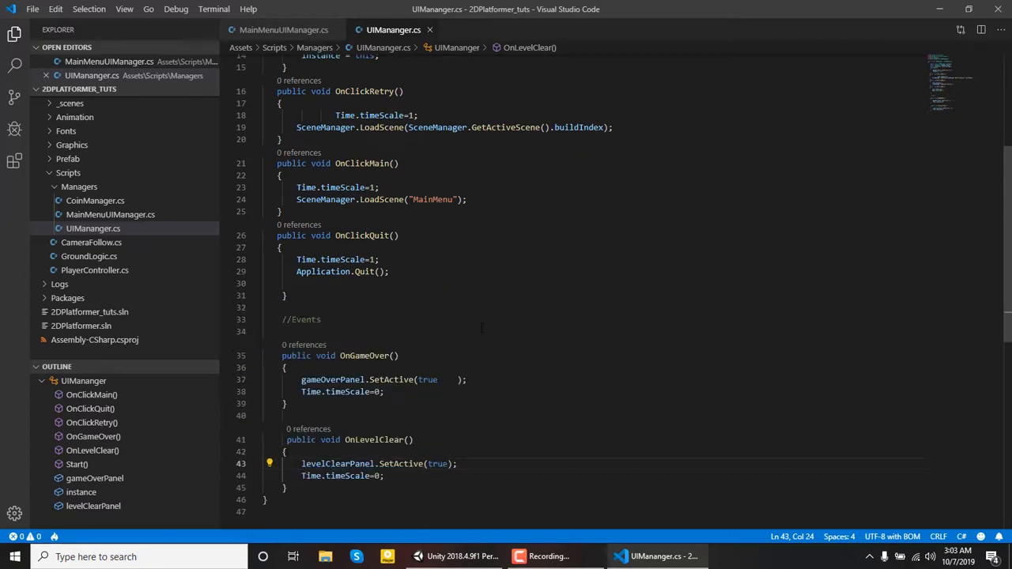
scroll(476, 325, "up", 1)
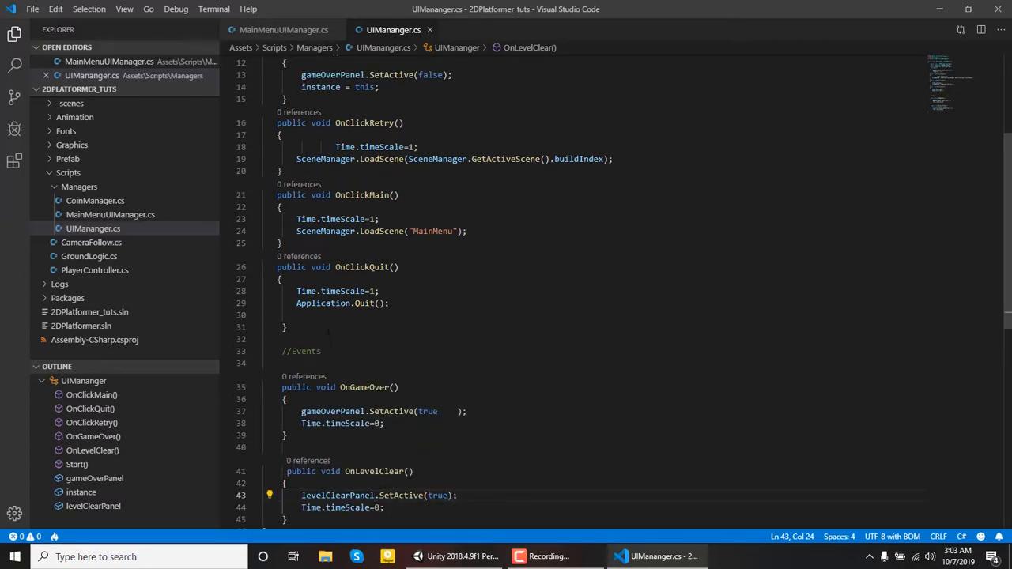
left_click(317, 316)
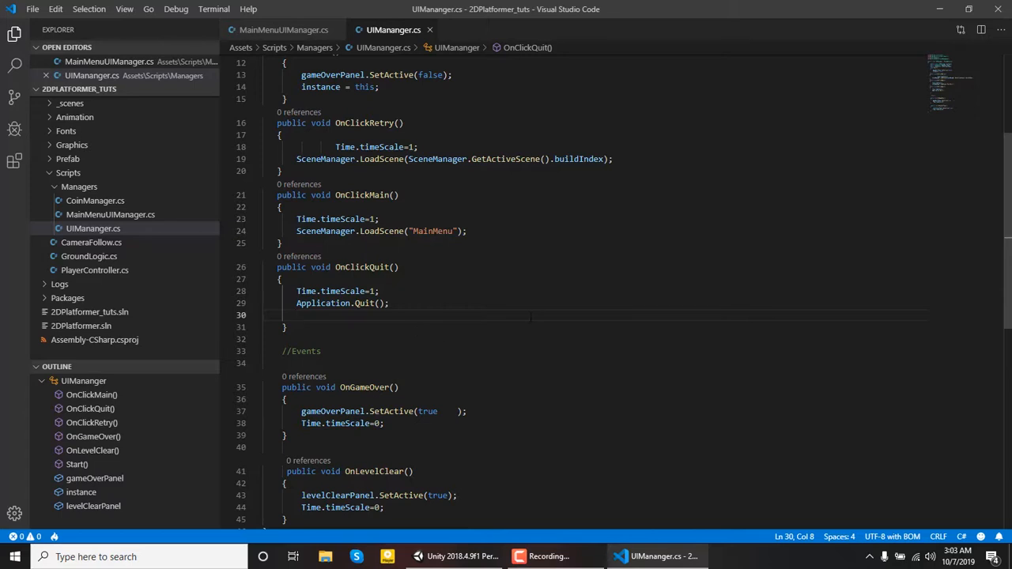
scroll(529, 316, "down", 3)
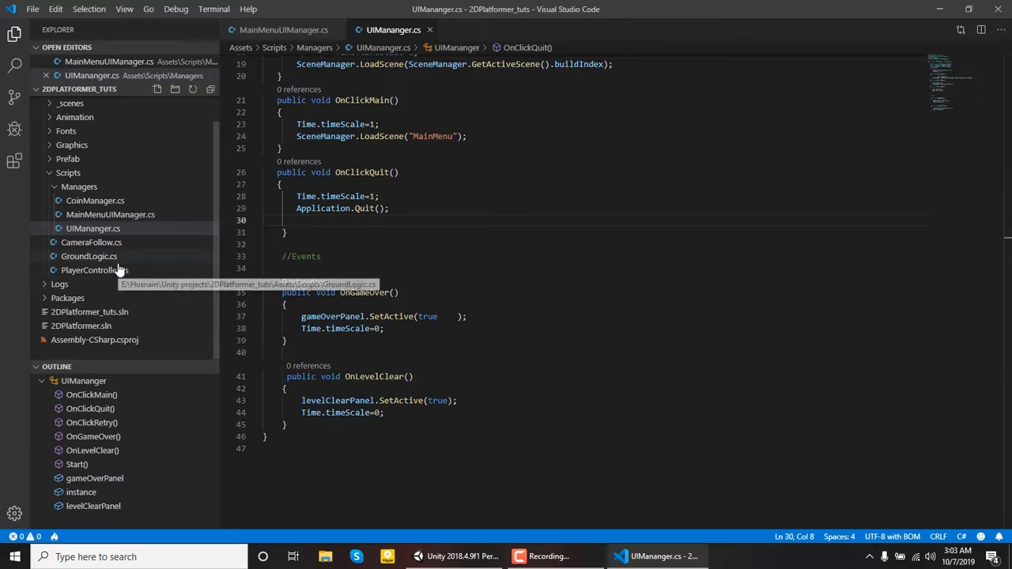
Open PlayerController.cs and duplicate the "Spike" else-if block below the original in OnTriggerEnter2D
left_click(93, 270)
scroll(573, 252, "down", 4)
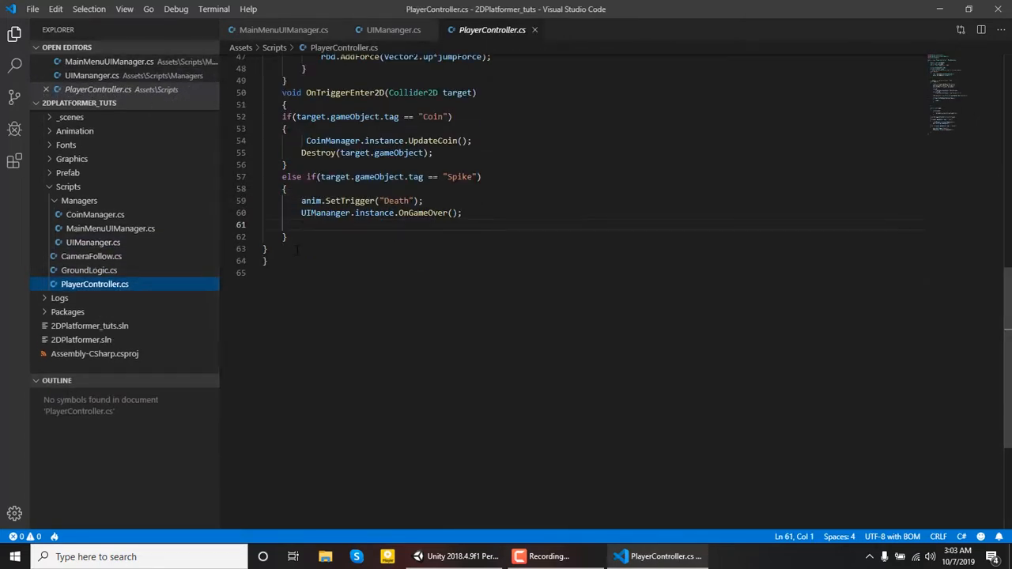
scroll(573, 251, "up", 3)
left_click_drag(295, 296, 276, 239)
key("ctrl+c")
left_click(295, 299)
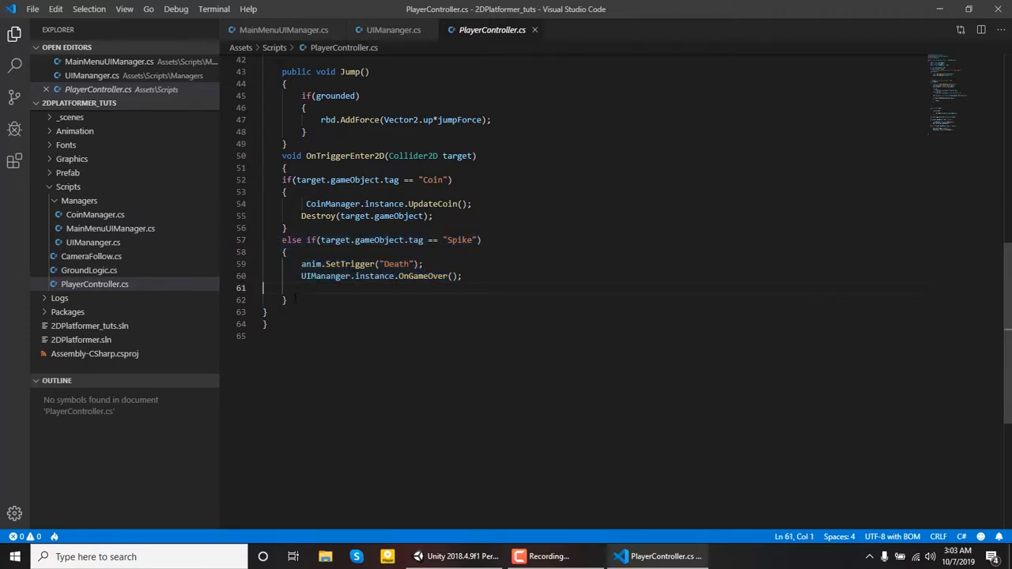
key("Return")
key("Return")
key("ctrl+v")
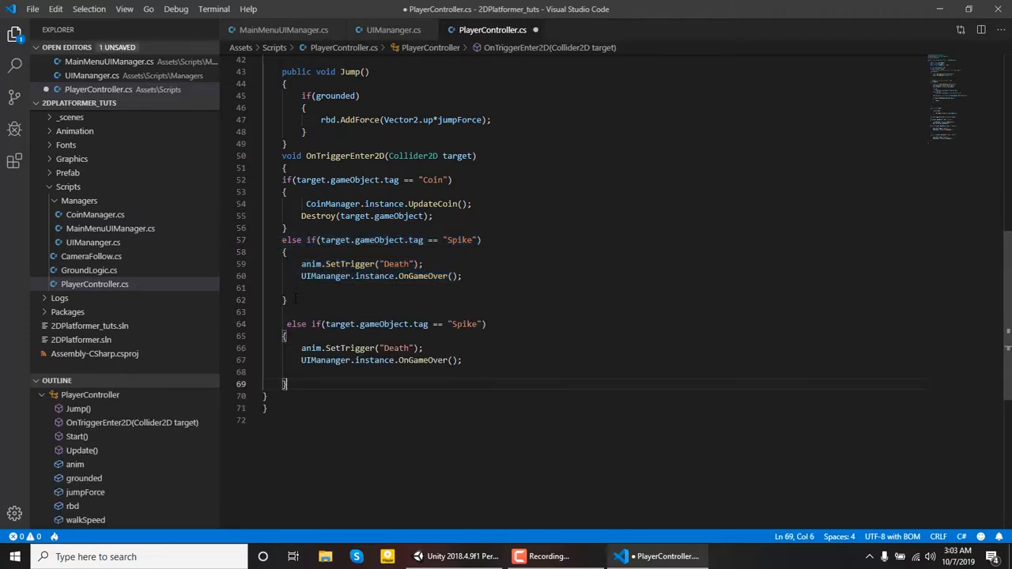
Change the duplicated else-if condition to check target.gameObject.name against "Door" and save the script
double_click(420, 336)
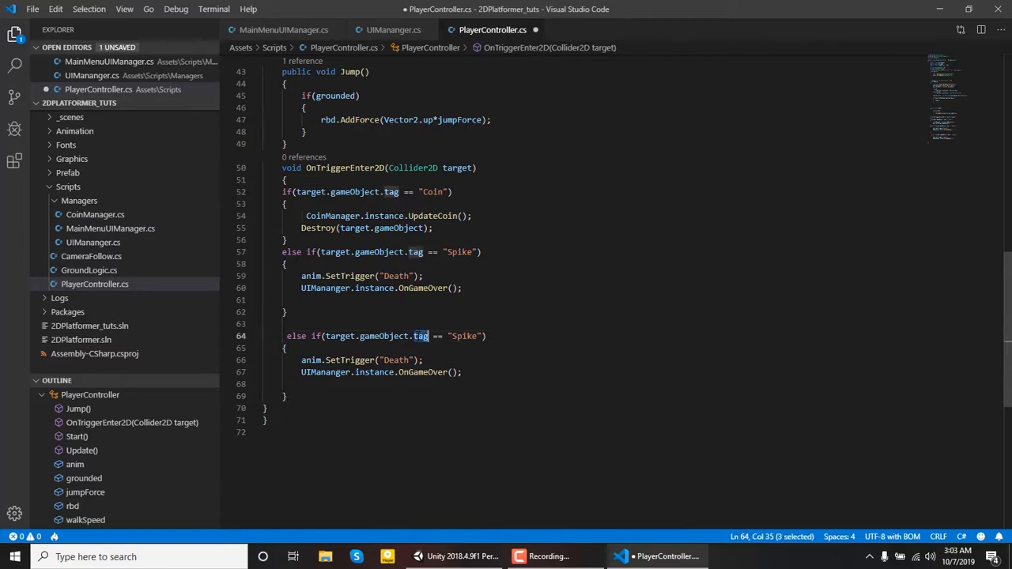
type("name")
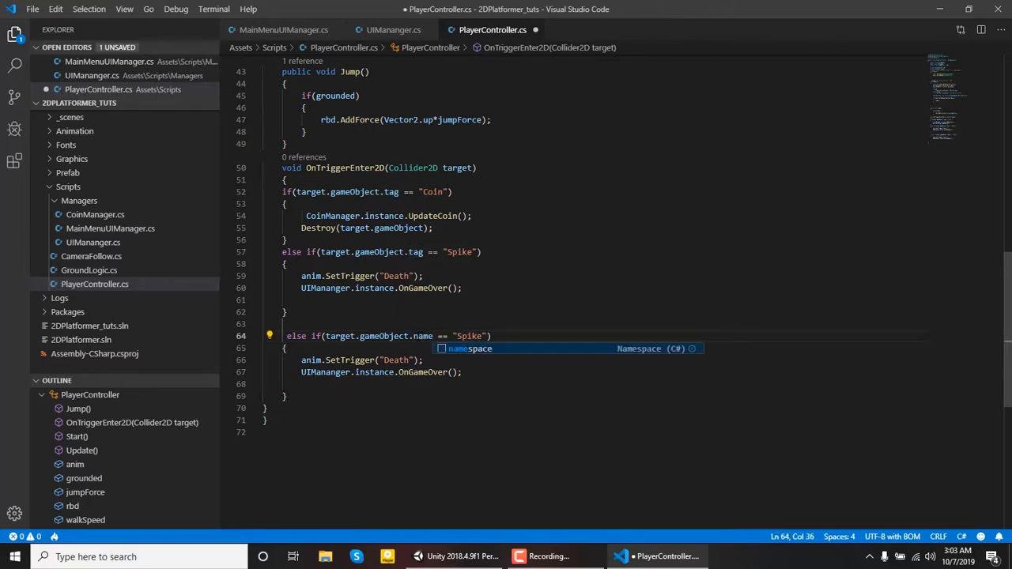
double_click(472, 336)
type("Door")
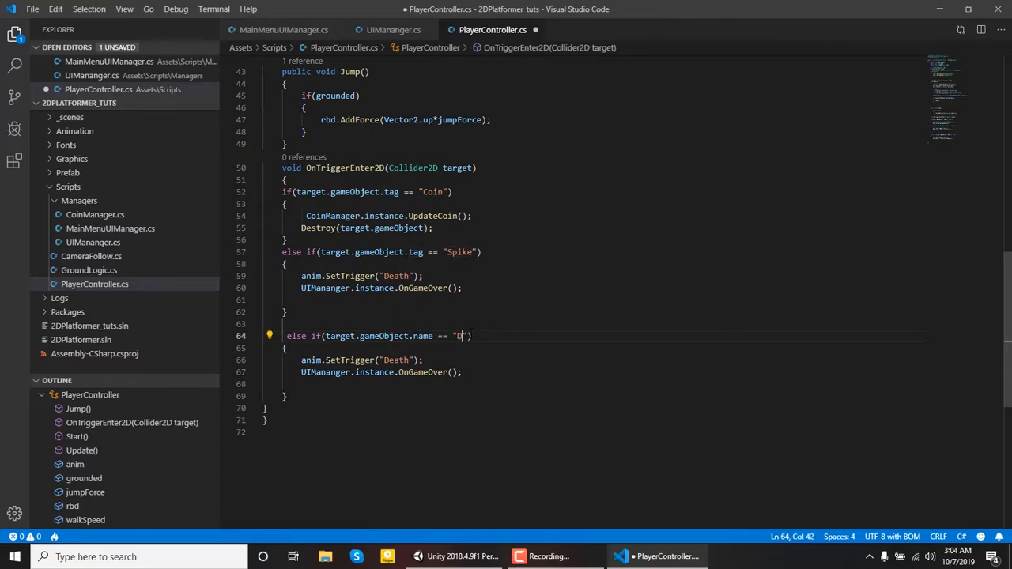
key("ctrl+s")
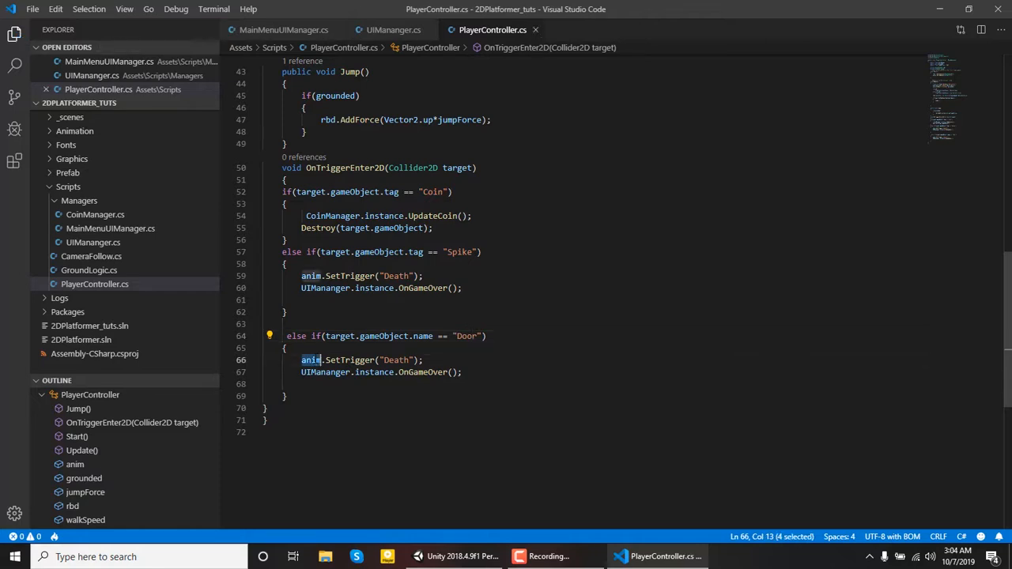
In the "Door" block, delete the "Death" animation trigger line, replace OnGameOver with OnLevelClear, and save the script
triple_click(312, 360)
key("BackSpace")
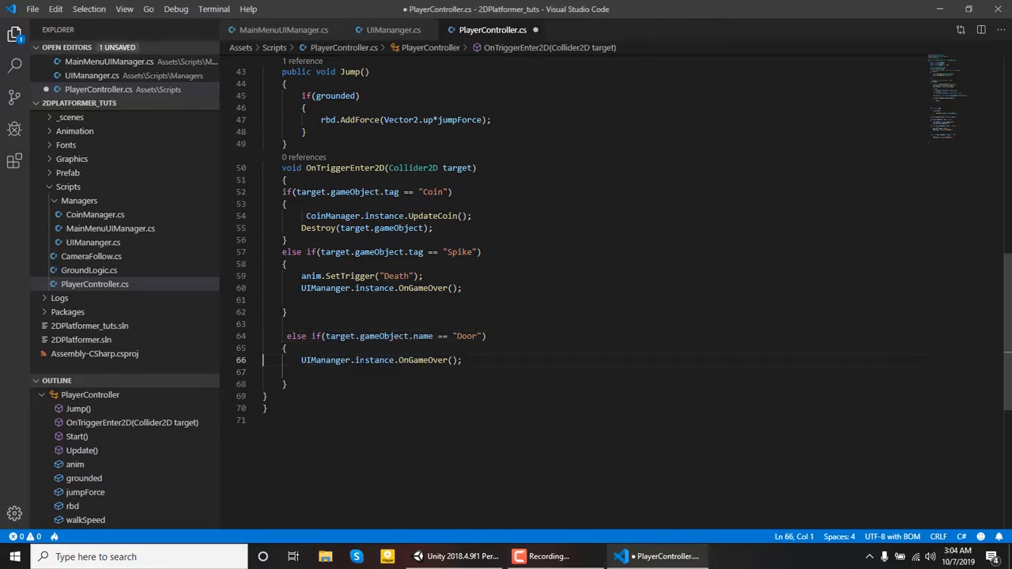
double_click(404, 361)
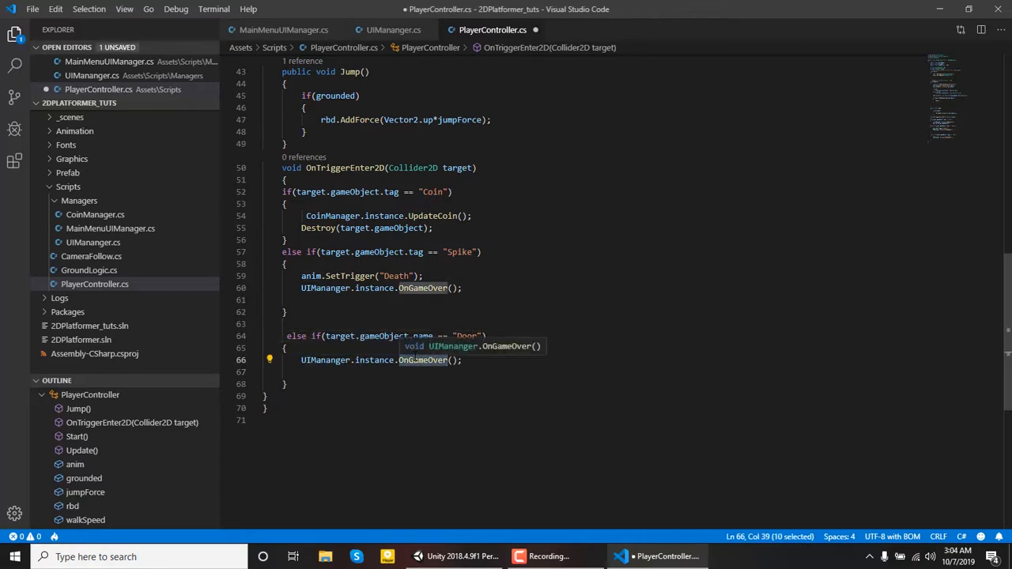
type("onL")
key("Return")
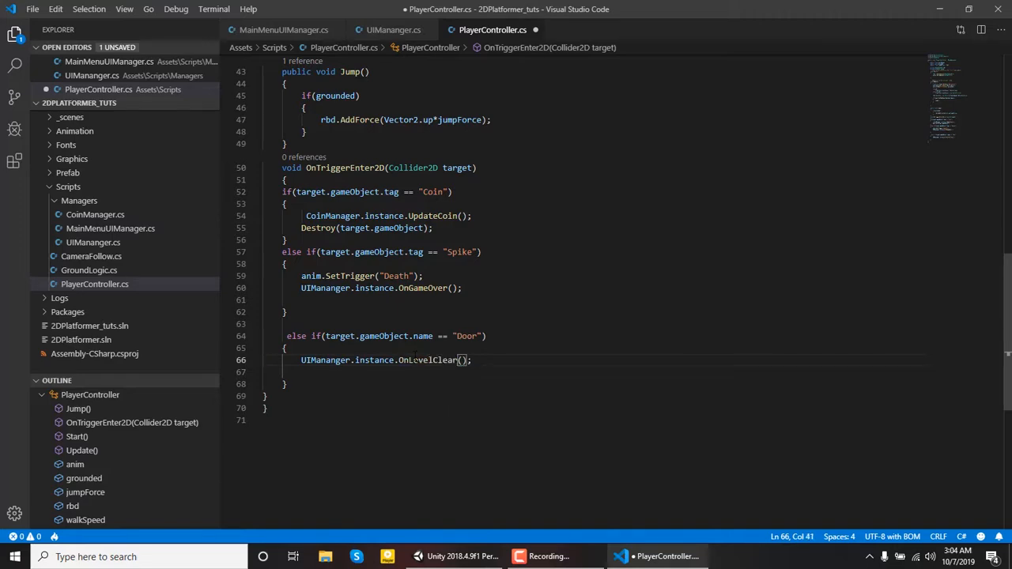
key("ctrl+s")
Switch to Unity, assign the Canvas's LevelClearPanel to UIManager's Level Clear Panel reference, and save the scene
key("alt+Tab")
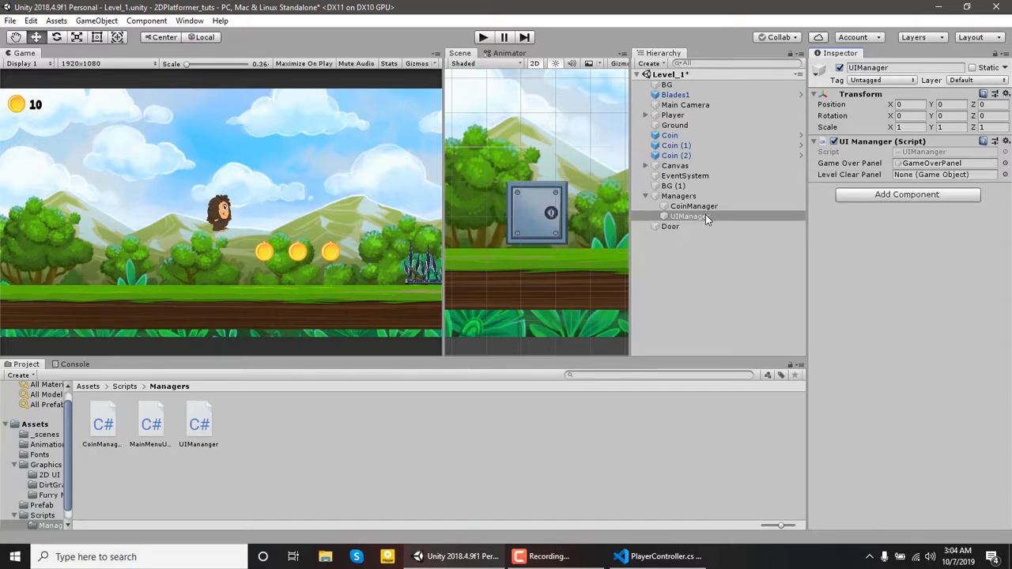
left_click(646, 166)
left_click_drag(699, 196, 906, 177)
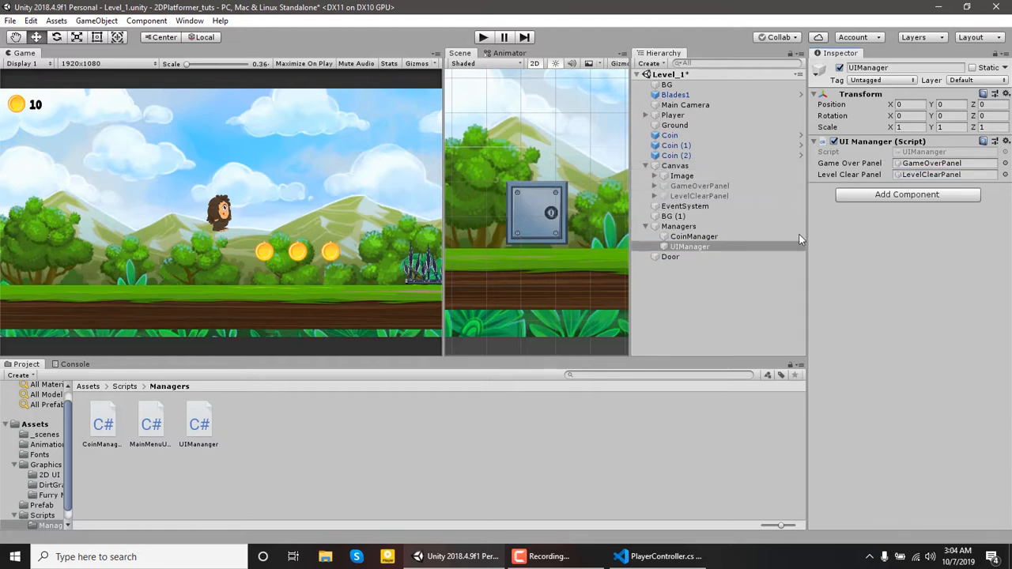
left_click(681, 301)
key("ctrl+s")
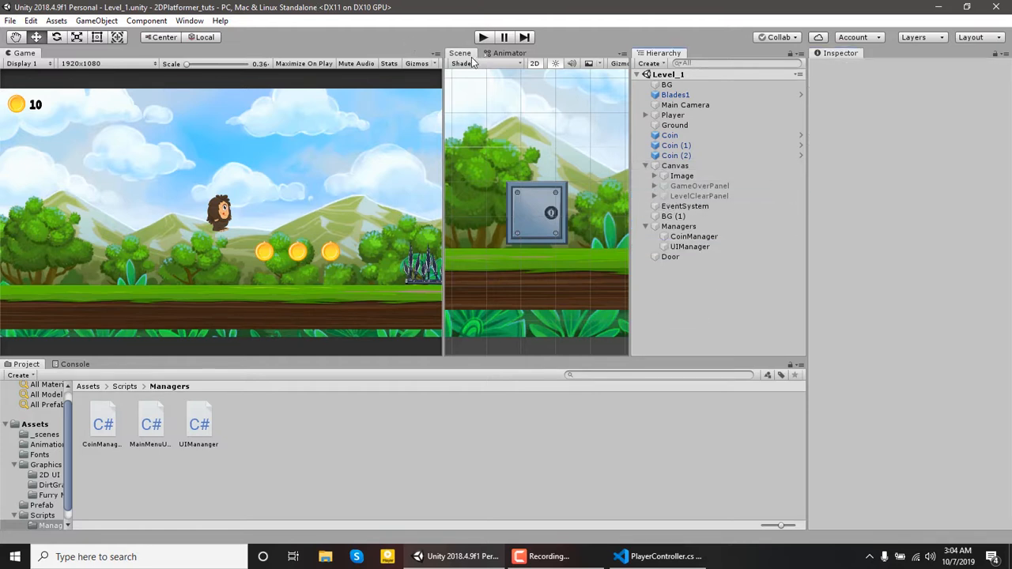
Play-test Level_1 by moving the player right and jumping over the spikes to reach the door
left_click(482, 37)
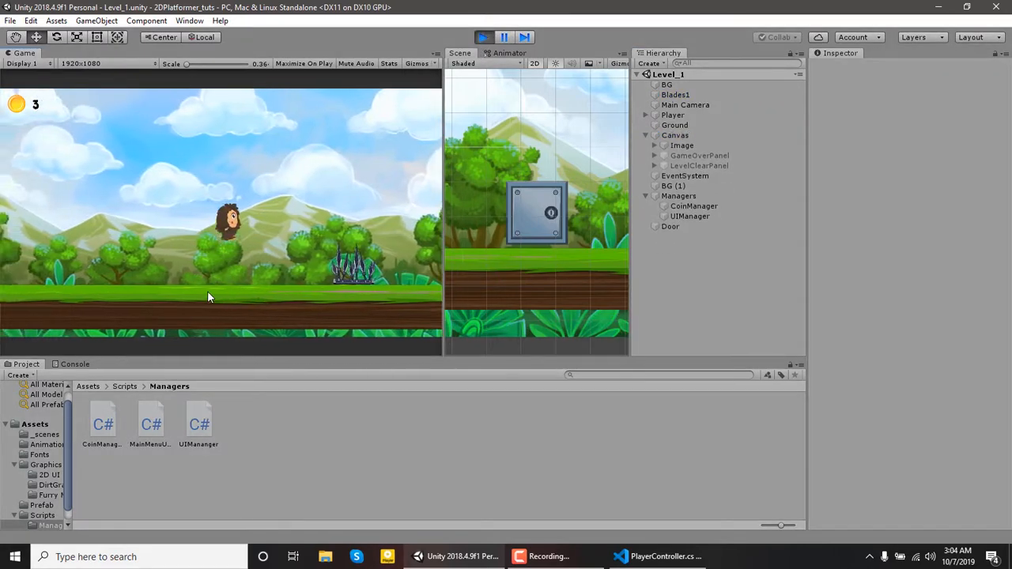
key("Right")
key("space")
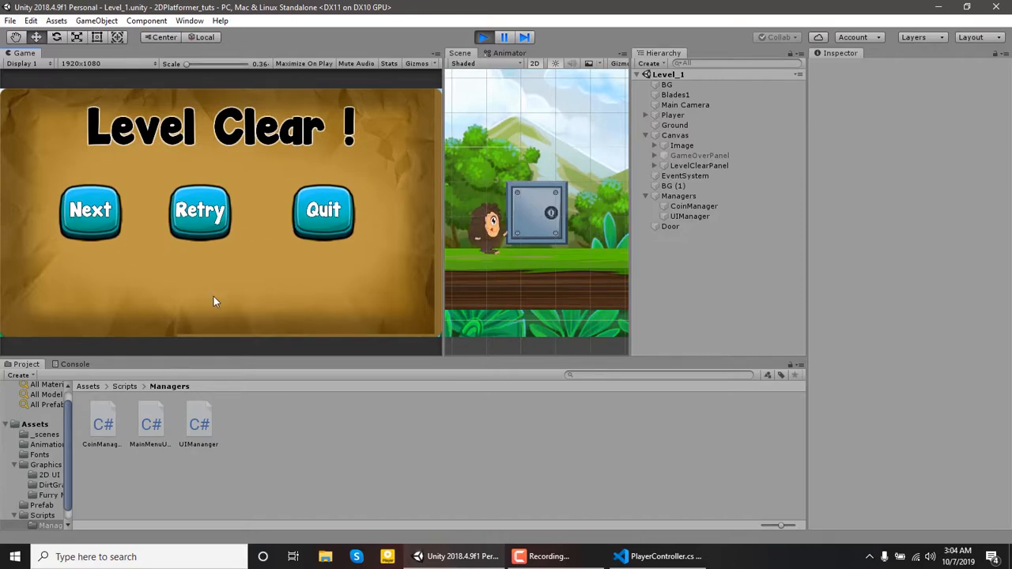
scroll(474, 196, "down", 5)
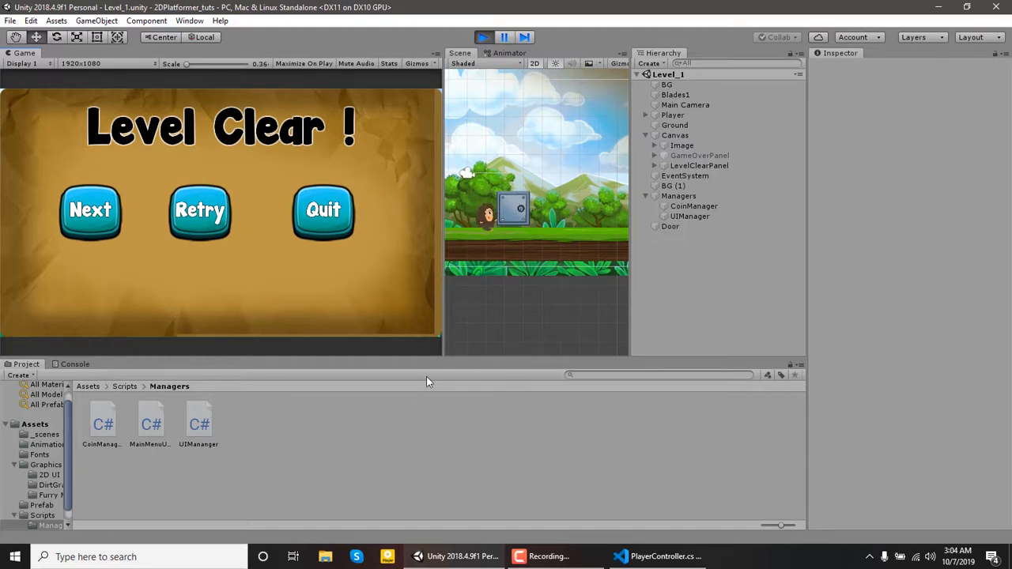
left_click_drag(431, 358, 433, 390)
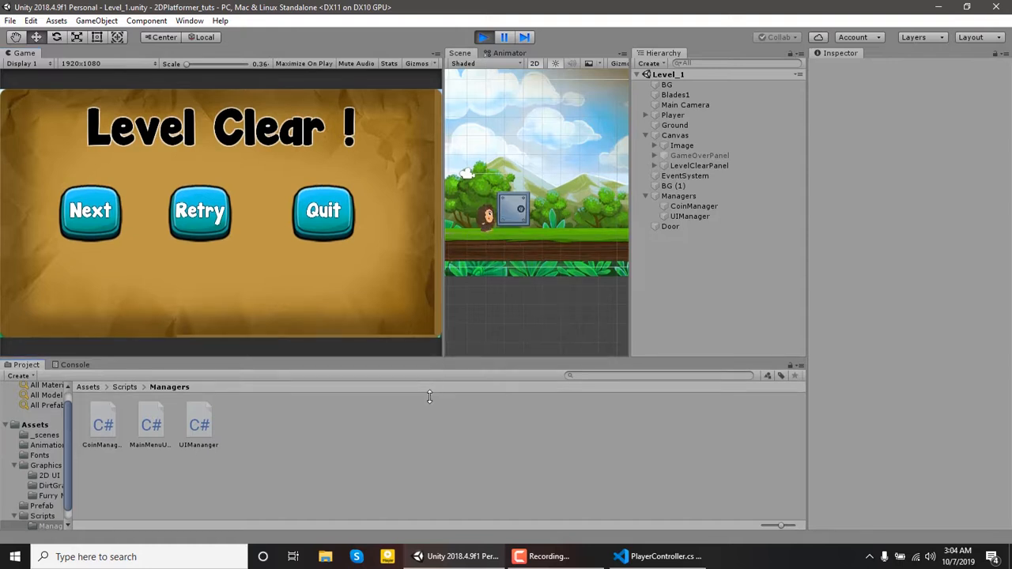